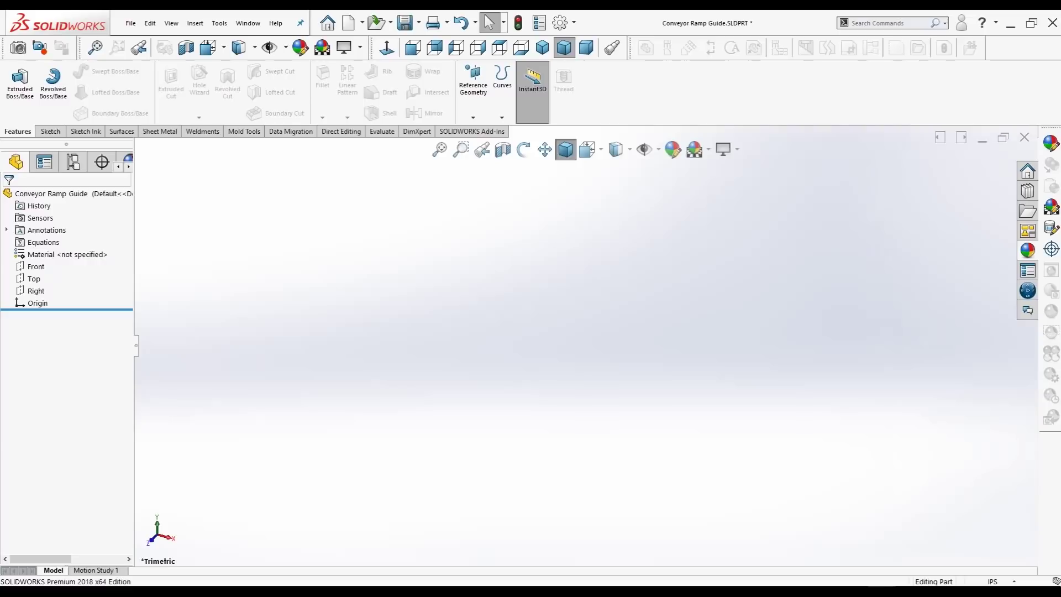
- On the Front plane, sketch a vertical line about 1.73 in up from the origin and a line about 3.95 in long sloping down from its top
{"action": "left_click", "coordinate": [36, 266]}
{"action": "left_click", "coordinate": [56, 246]}
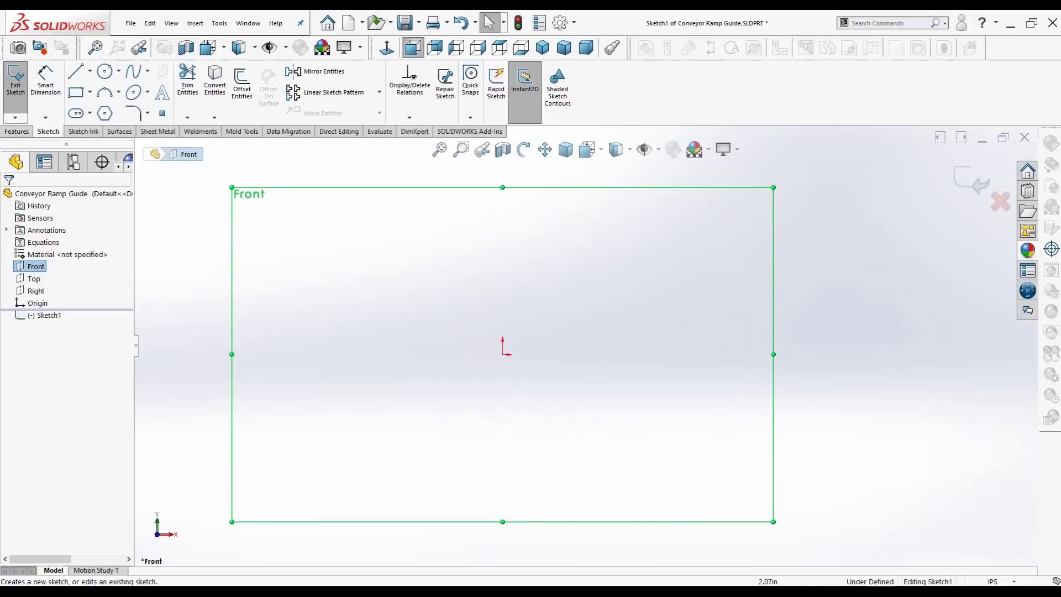
{"action": "key", "text": "l"}
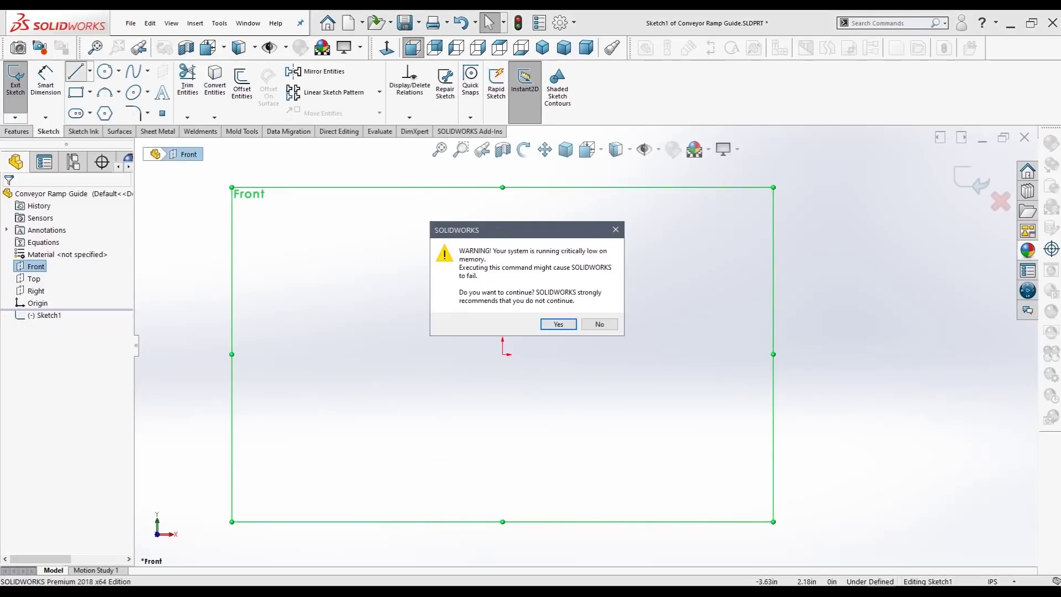
{"action": "left_click", "coordinate": [559, 324]}
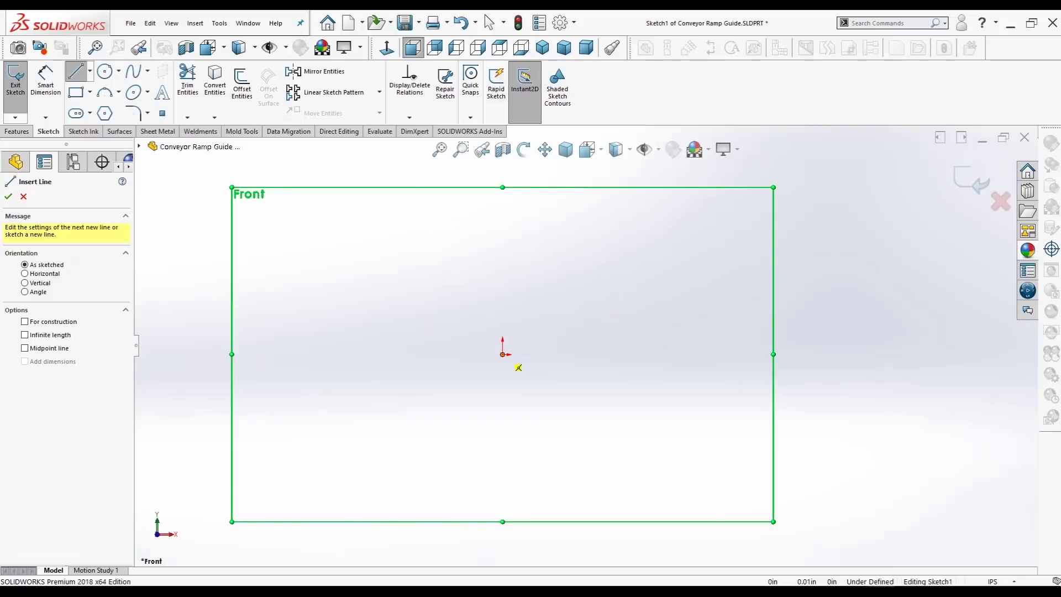
{"action": "left_click", "coordinate": [502, 354]}
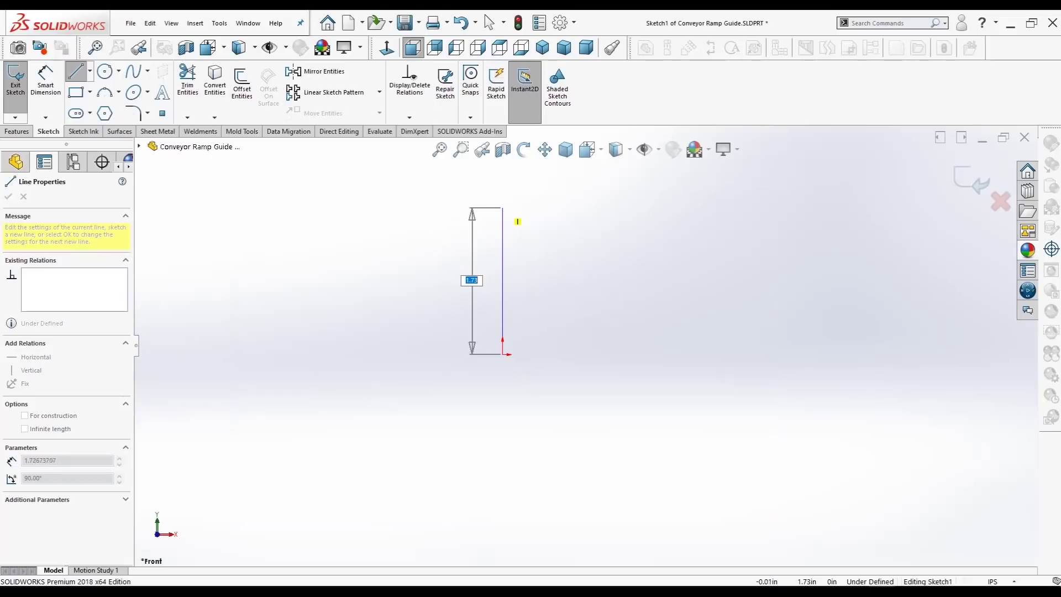
{"action": "left_click", "coordinate": [502, 208]}
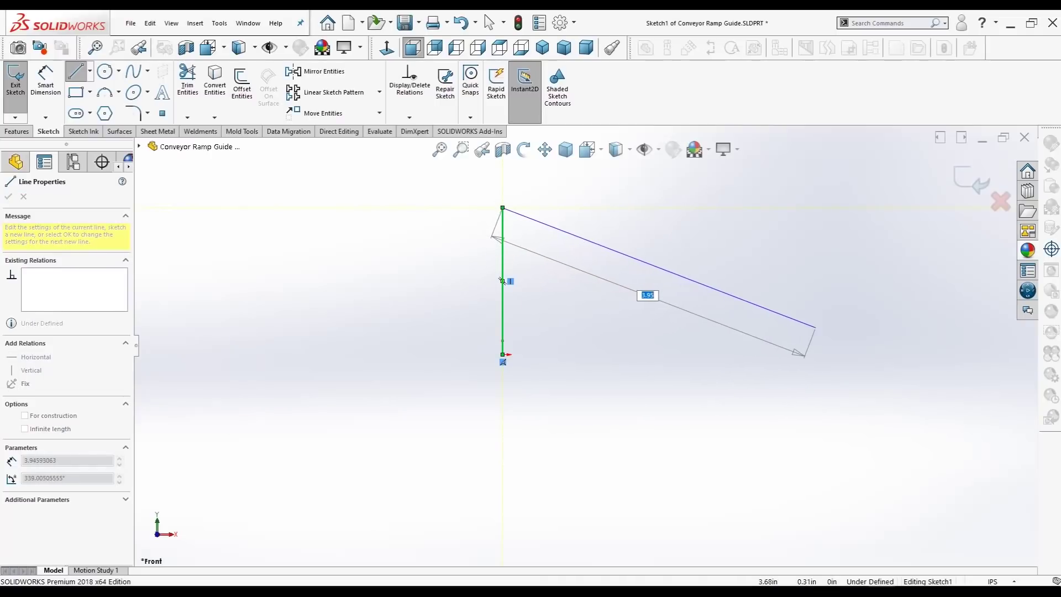
{"action": "left_click", "coordinate": [815, 328]}
{"action": "key", "text": "Escape"}
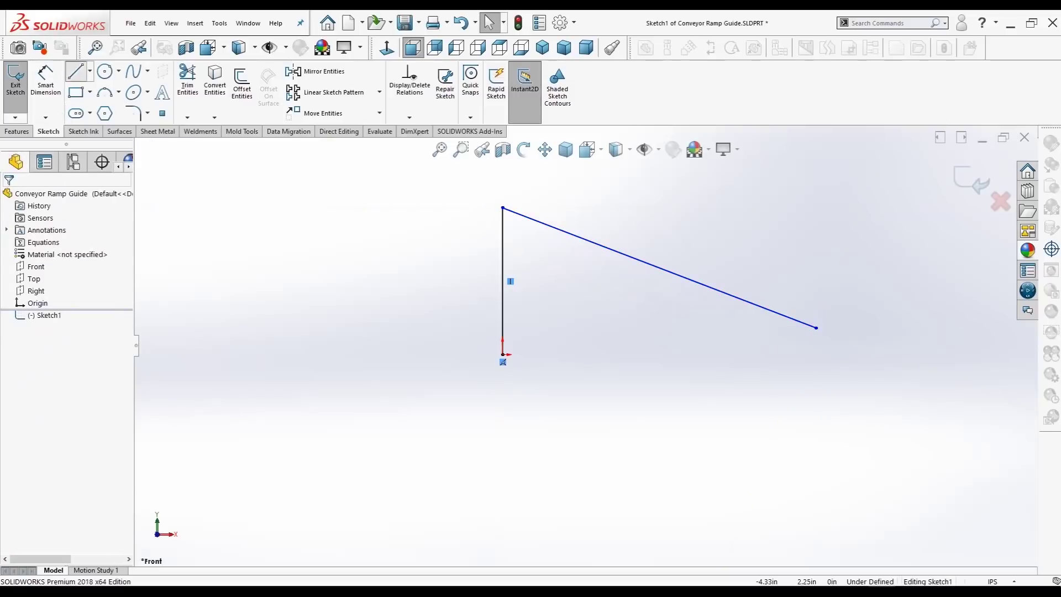
- Close the ramp profile with a horizontal base line from the origin and a vertical line about 0.31 in high up to the slope's lower end
{"action": "key", "text": "l"}
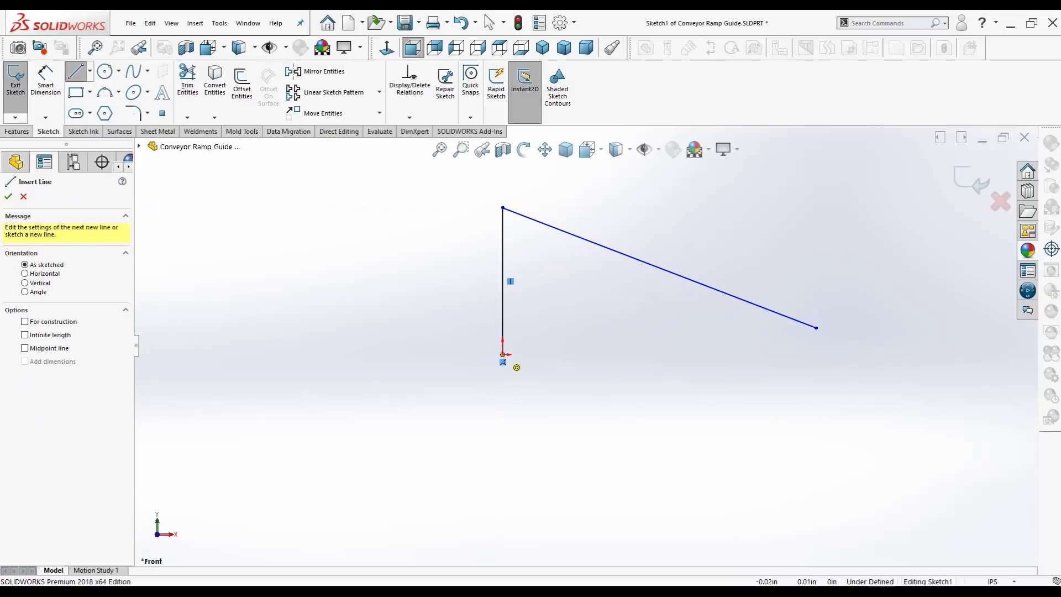
{"action": "left_click", "coordinate": [503, 354]}
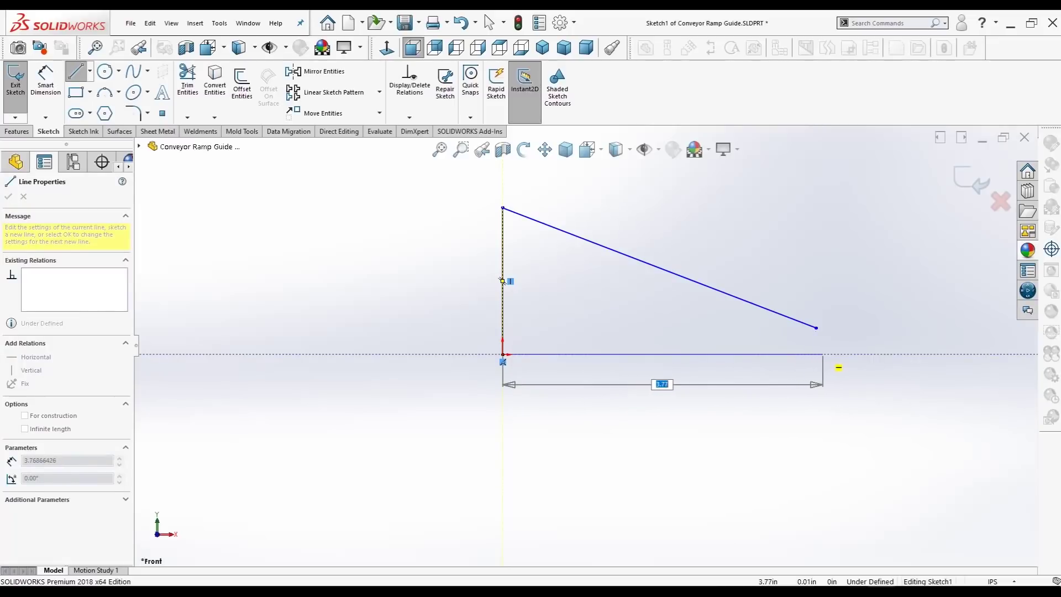
{"action": "double_click", "coordinate": [817, 354]}
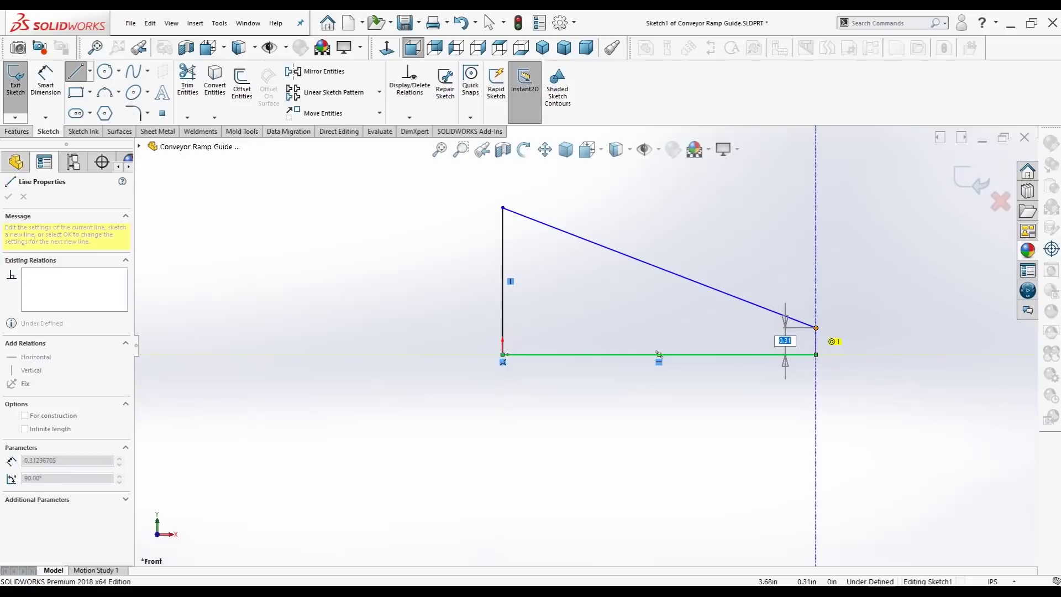
{"action": "left_click", "coordinate": [816, 328]}
{"action": "key", "text": "Escape"}
{"action": "left_click", "coordinate": [487, 18]}
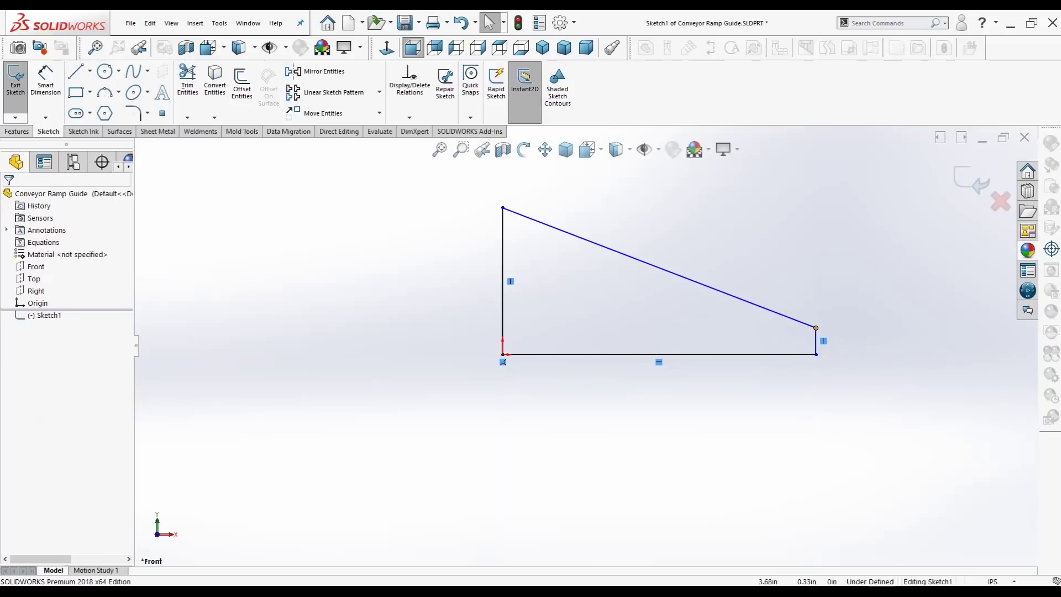
{"action": "key", "text": "f"}
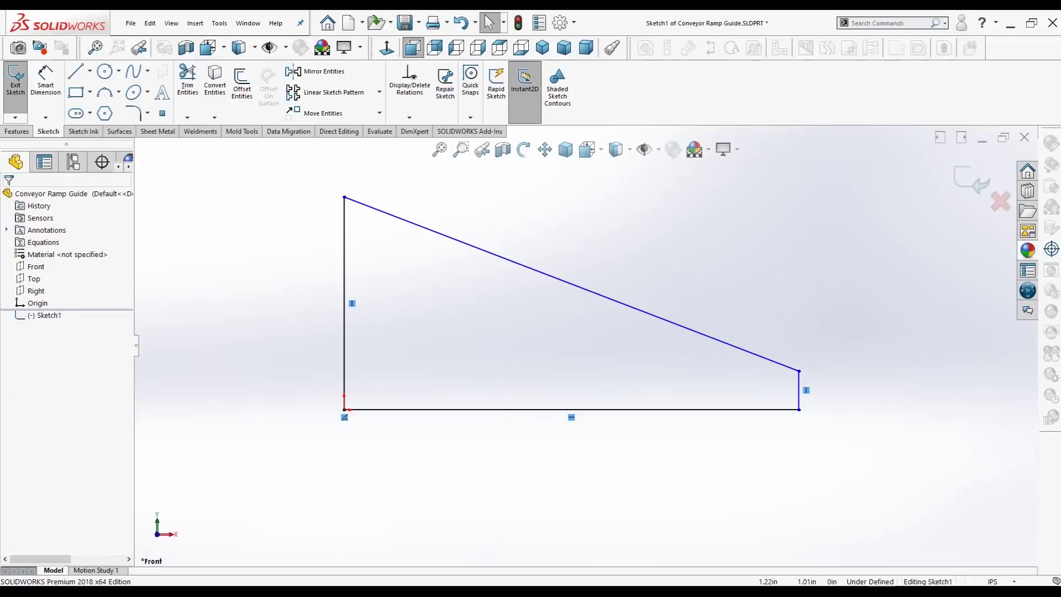
- Dimension the tall vertical line at the origin to 1.50 in
{"action": "left_click", "coordinate": [45, 83]}
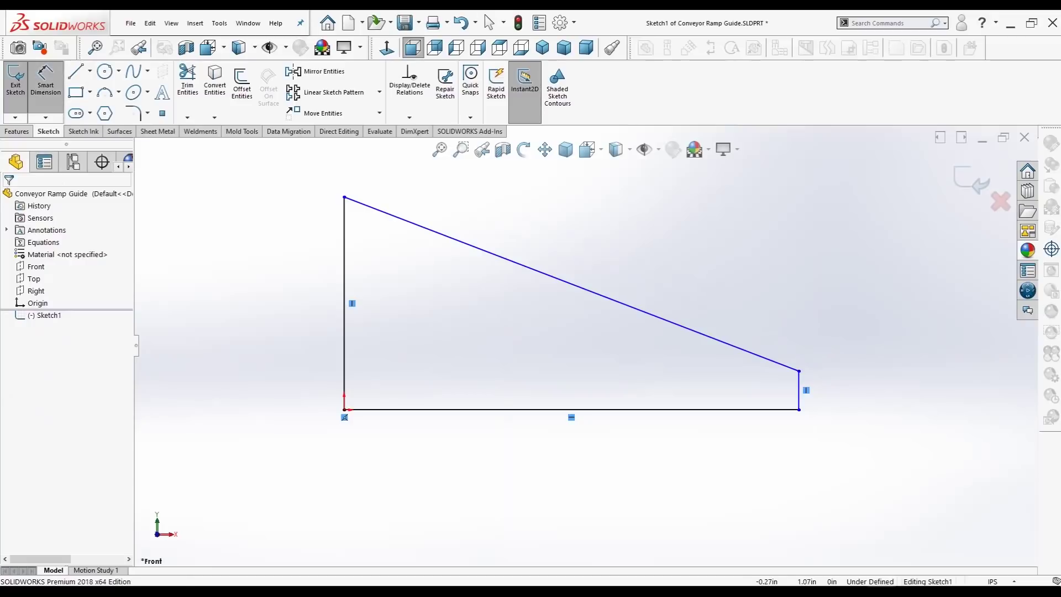
{"action": "left_click", "coordinate": [344, 332]}
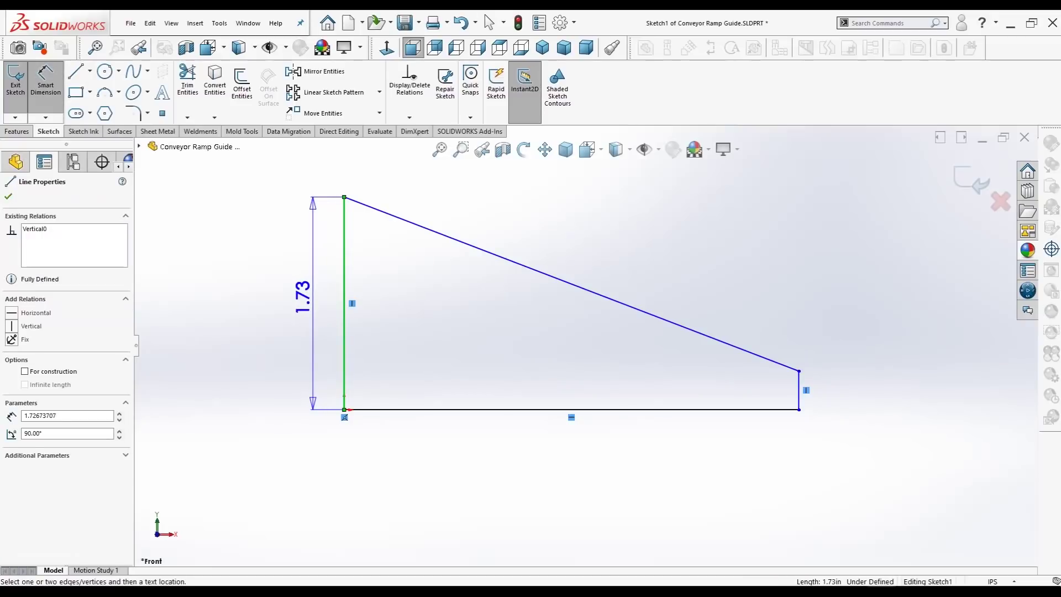
{"action": "left_click", "coordinate": [303, 297]}
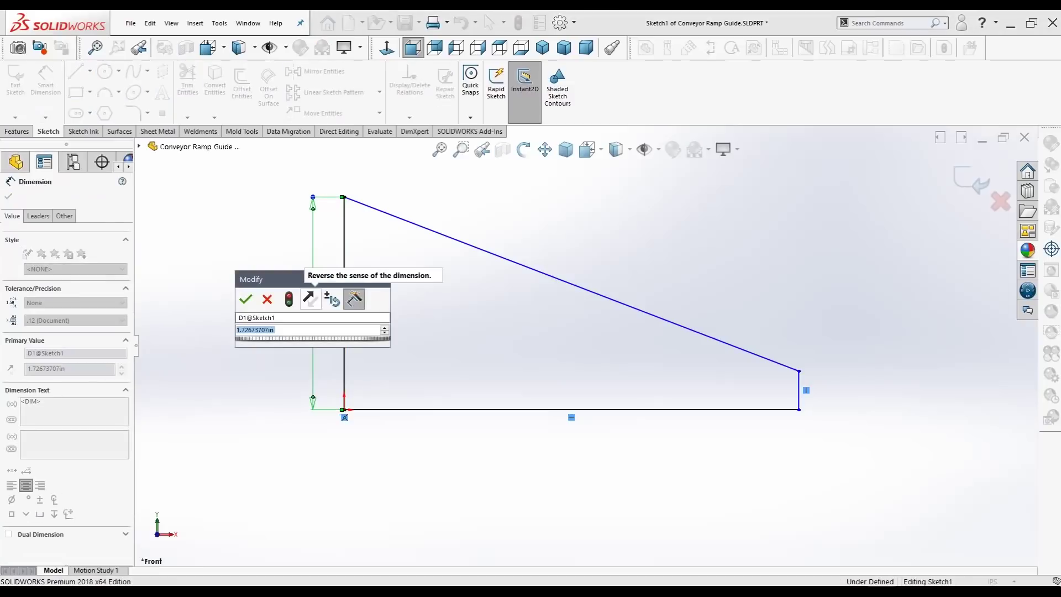
{"action": "key", "text": "BackSpace"}
{"action": "type", "text": "1.5"}
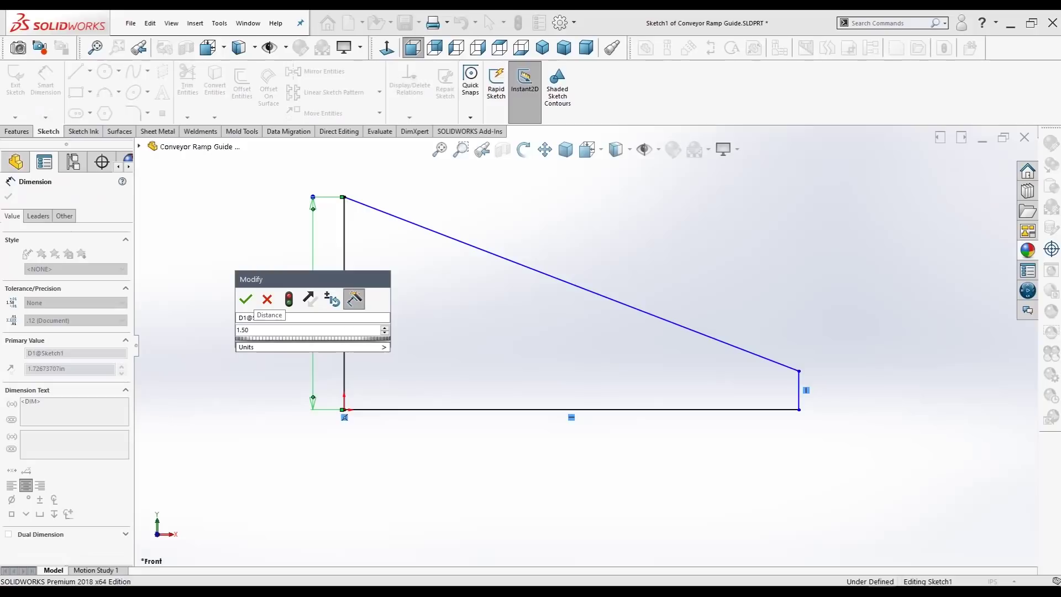
{"action": "key", "text": "Return"}
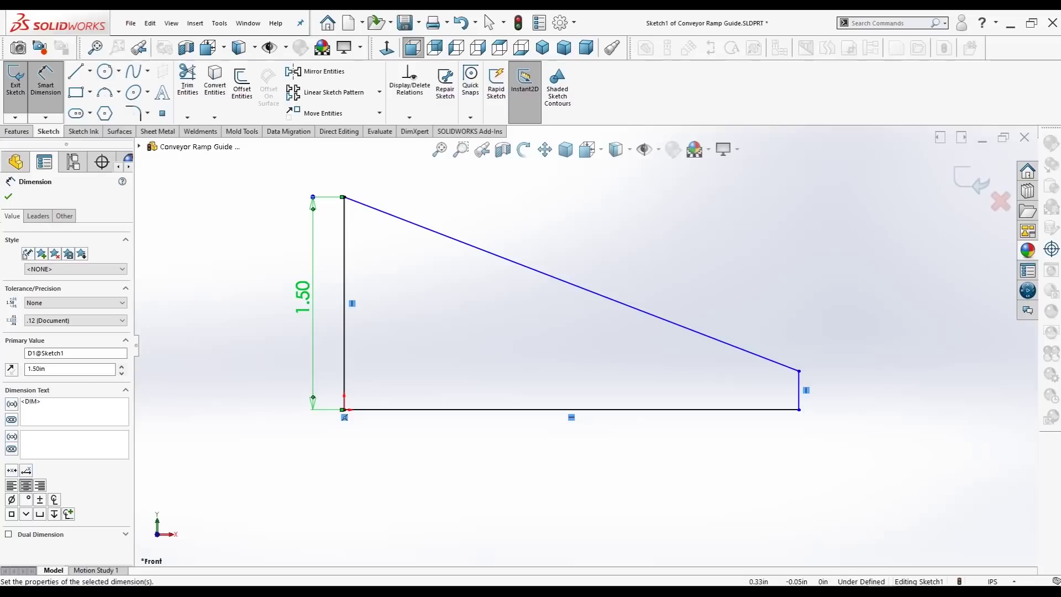
- Dimension the horizontal base line of the ramp profile to 3.50 in
{"action": "left_click", "coordinate": [398, 409]}
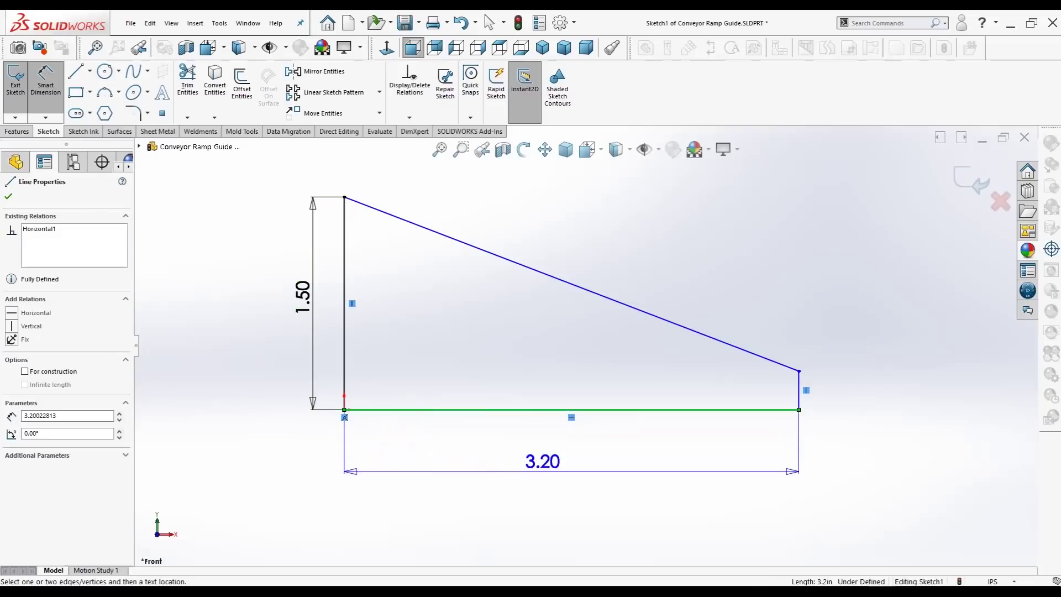
{"action": "left_click", "coordinate": [543, 466]}
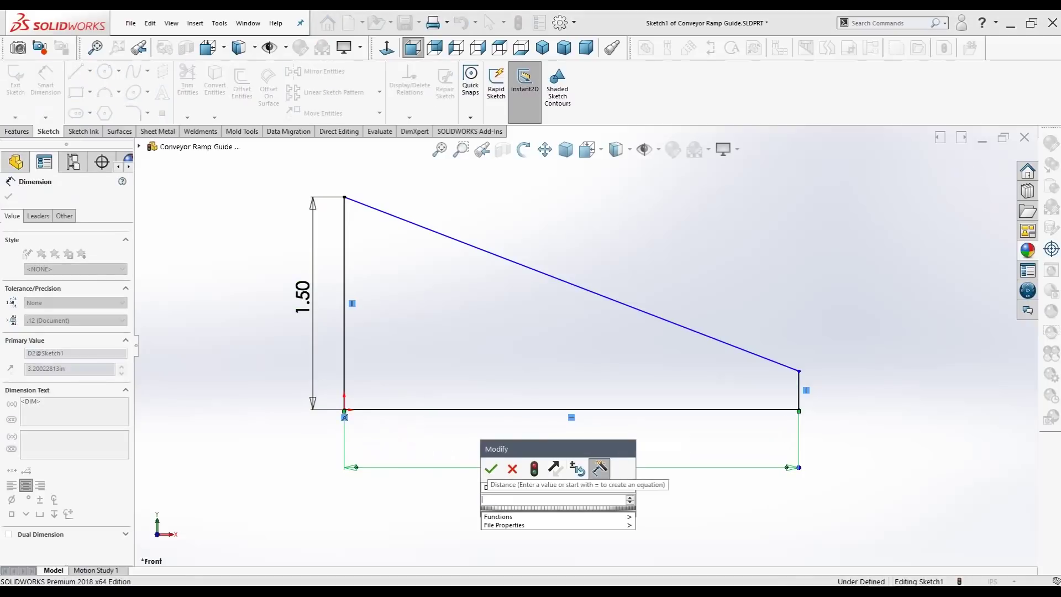
{"action": "type", "text": "3.5"}
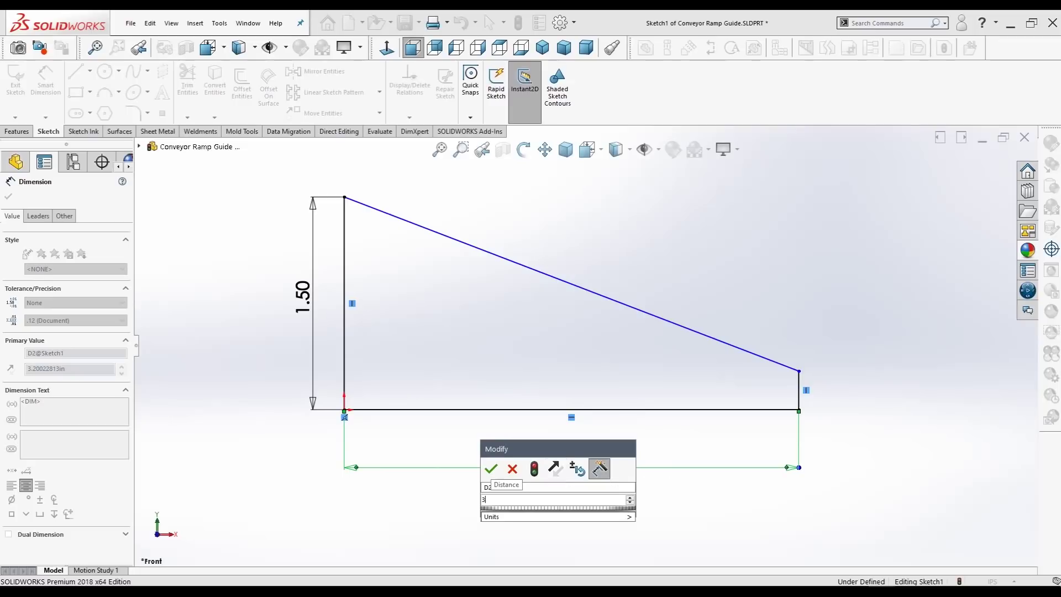
{"action": "key", "text": "Return"}
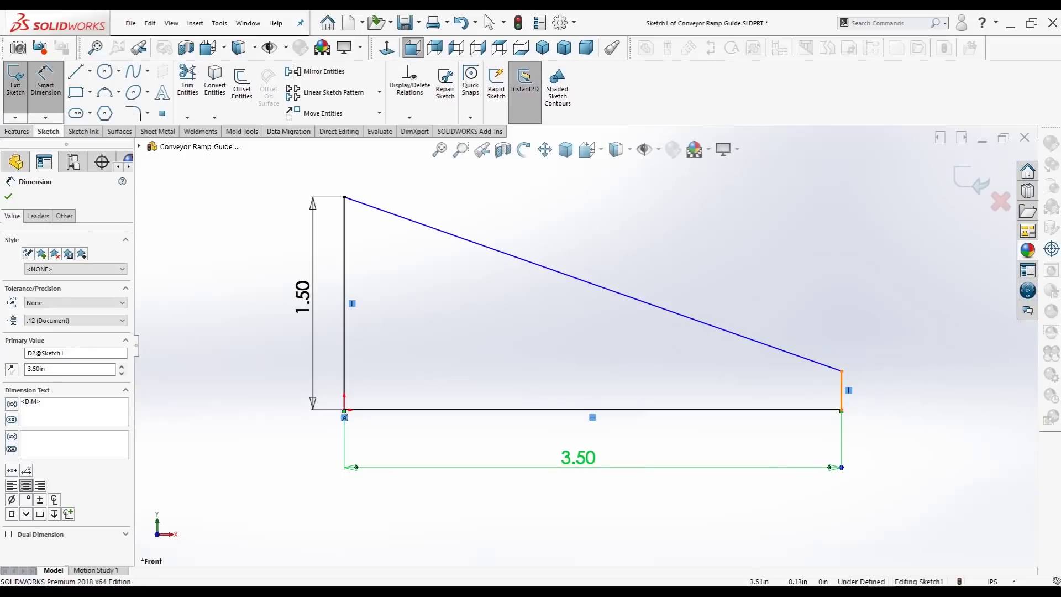
- Dimension the short vertical line at the ramp's low end to 0.25 in and finish dimensioning
{"action": "left_click", "coordinate": [841, 390]}
{"action": "left_click", "coordinate": [878, 389]}
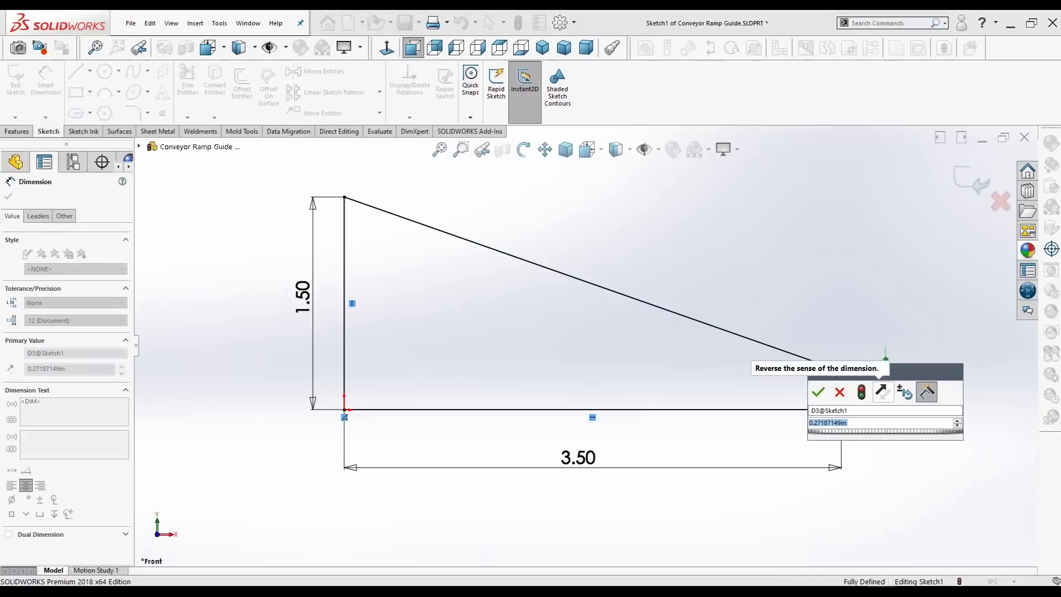
{"action": "type", "text": ".25"}
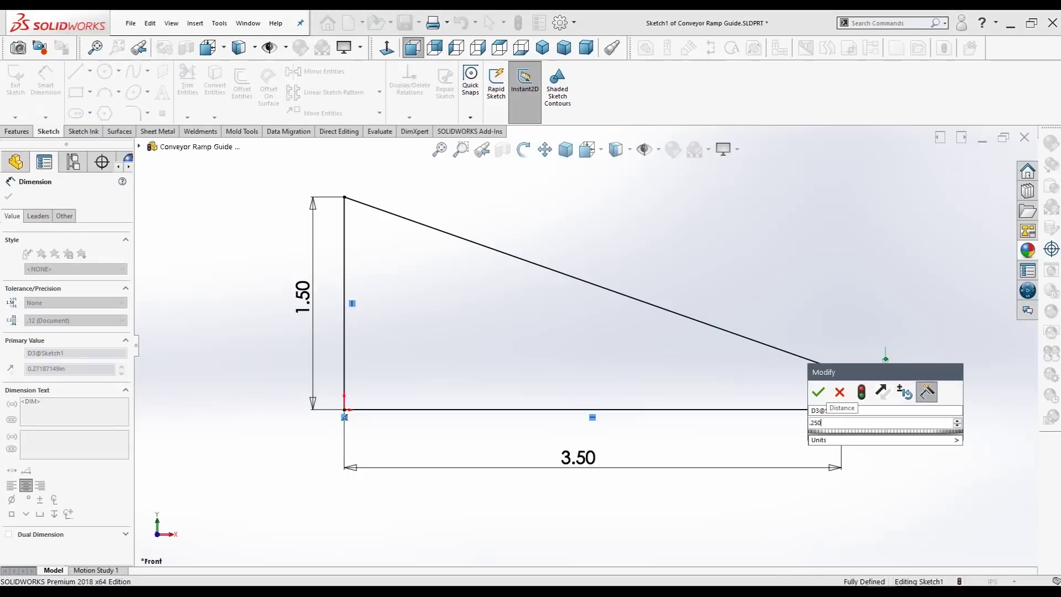
{"action": "type", "text": "0"}
{"action": "key", "text": "Return"}
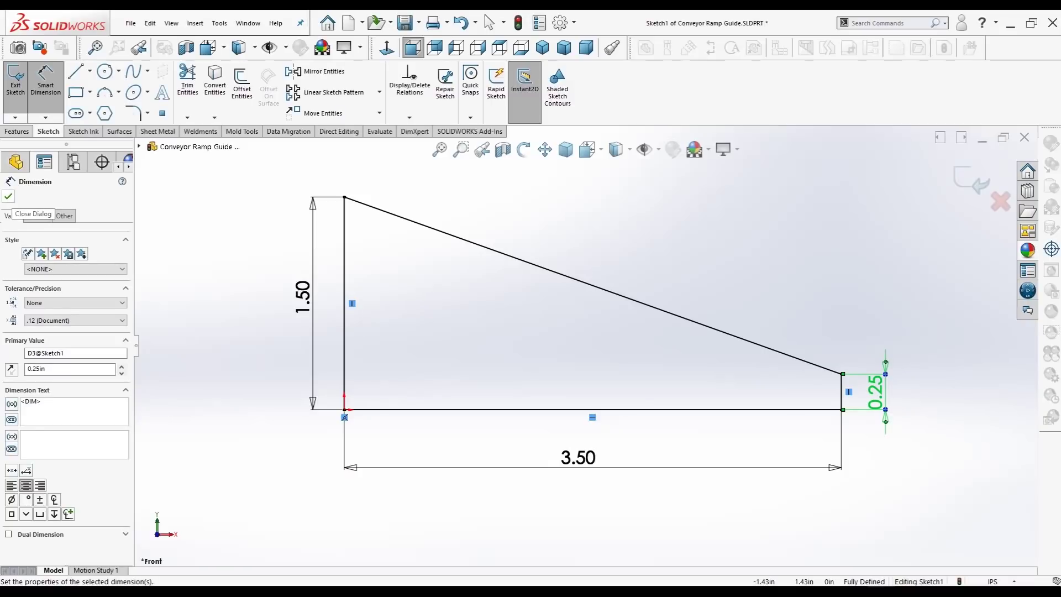
{"action": "left_click", "coordinate": [8, 197]}
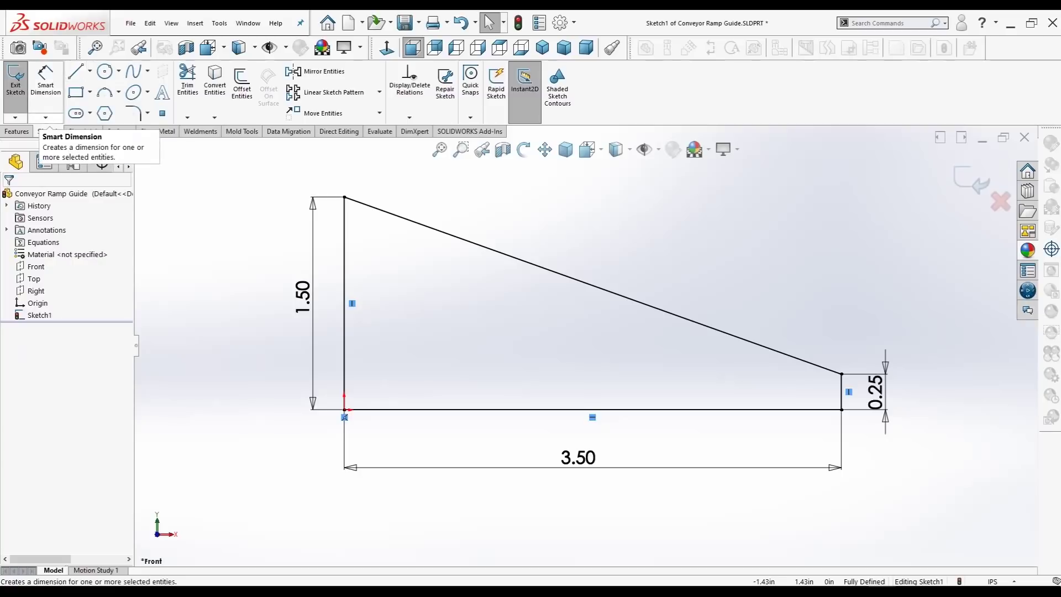
- Extrude the ramp profile as a boss with the Mid Plane end condition and a depth of 1.50 in
{"action": "left_click", "coordinate": [16, 131]}
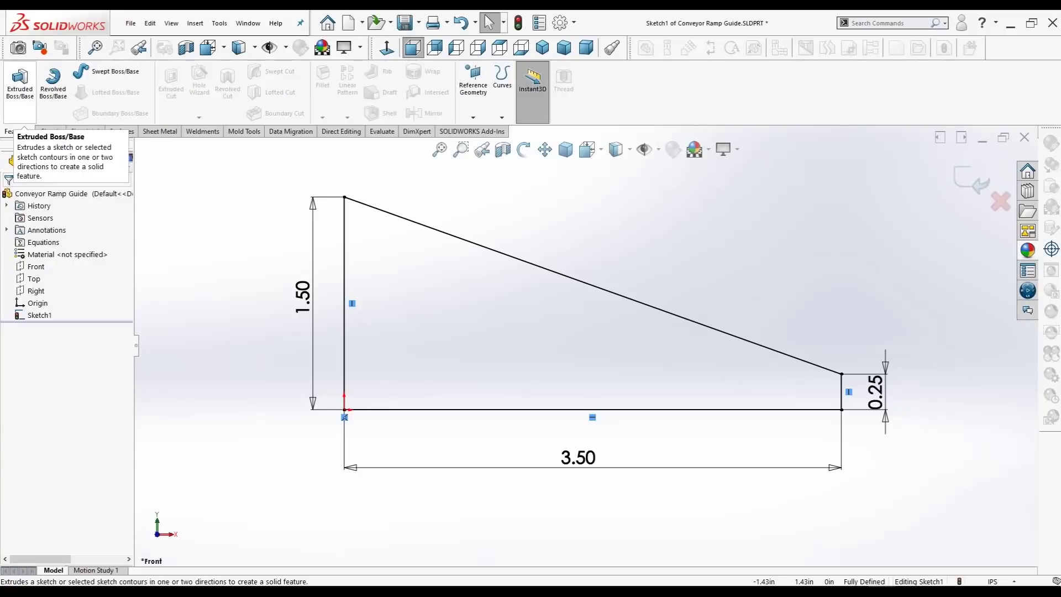
{"action": "left_click", "coordinate": [20, 83]}
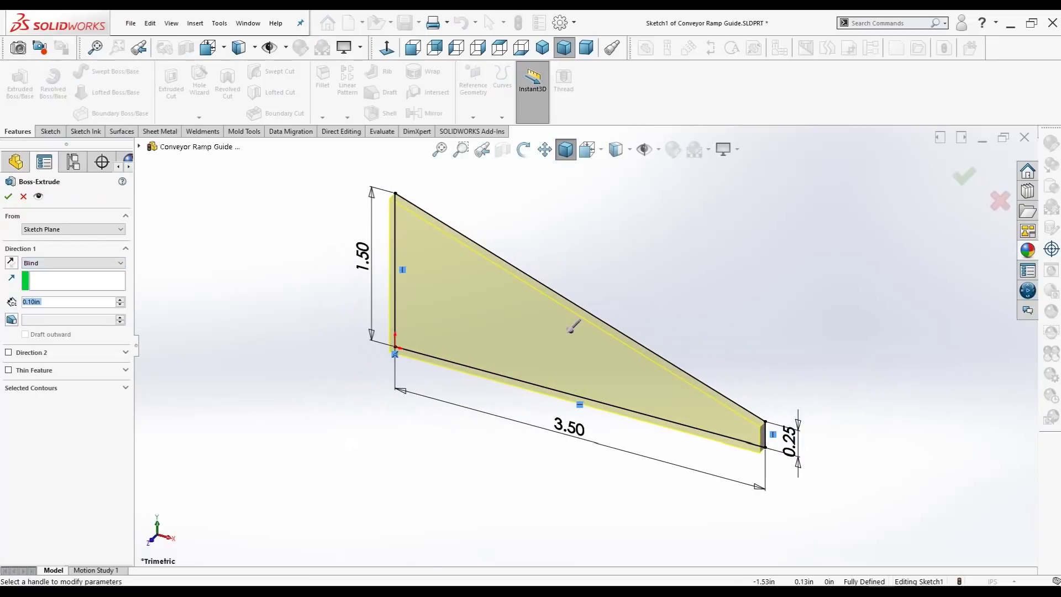
{"action": "left_click", "coordinate": [72, 263]}
{"action": "left_click", "coordinate": [56, 309]}
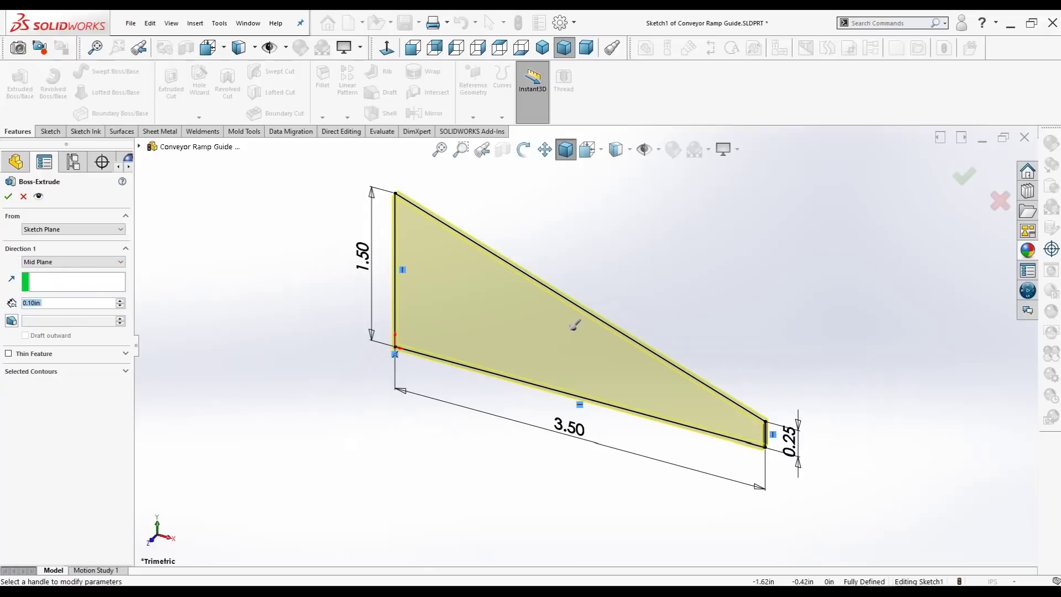
{"action": "type", "text": "1.50"}
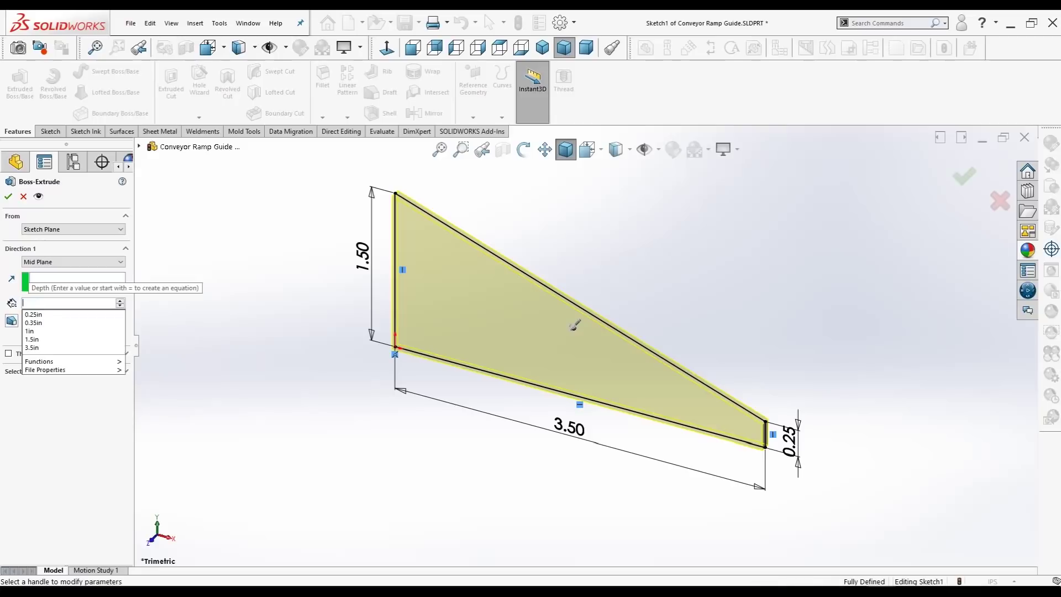
{"action": "key", "text": "Return"}
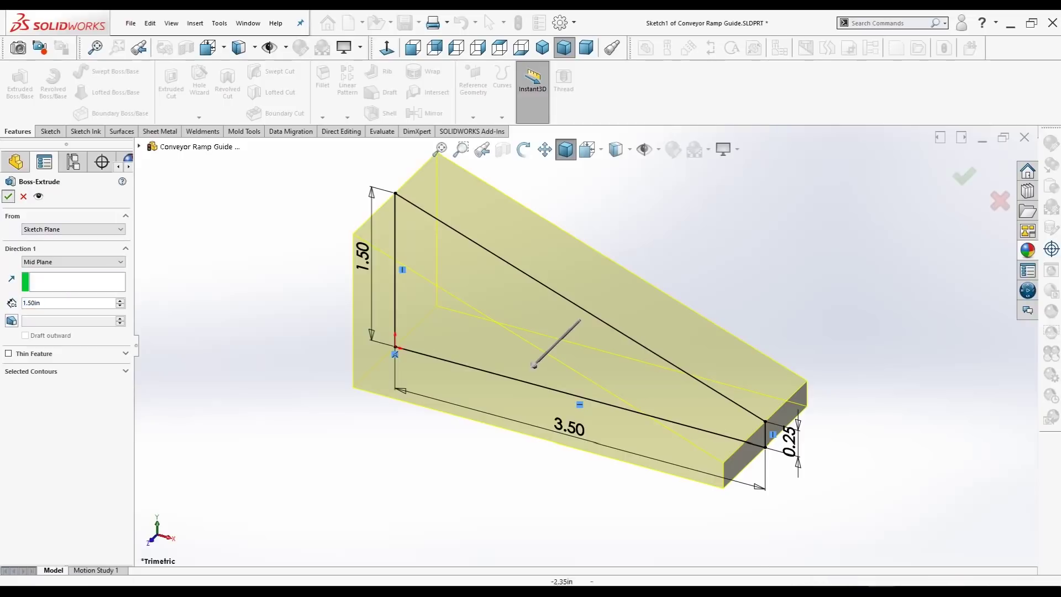
{"action": "left_click", "coordinate": [8, 196]}
{"action": "key", "text": "z"}
{"action": "key", "text": "z"}
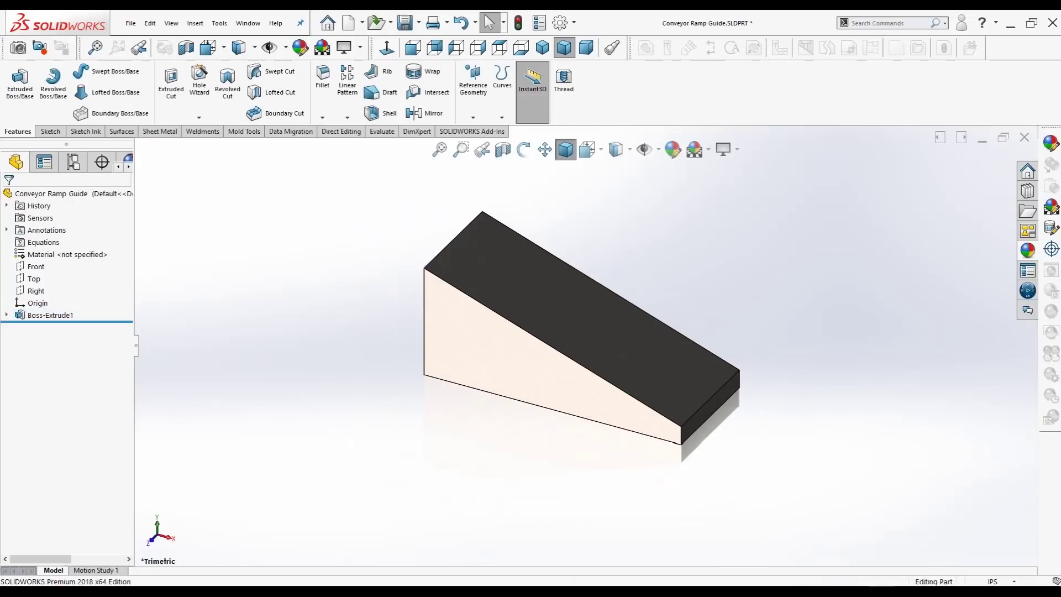
- On the ramp's front side face, sketch a corner rectangle rising from the bottom edge near its middle
{"action": "left_click", "coordinate": [575, 387]}
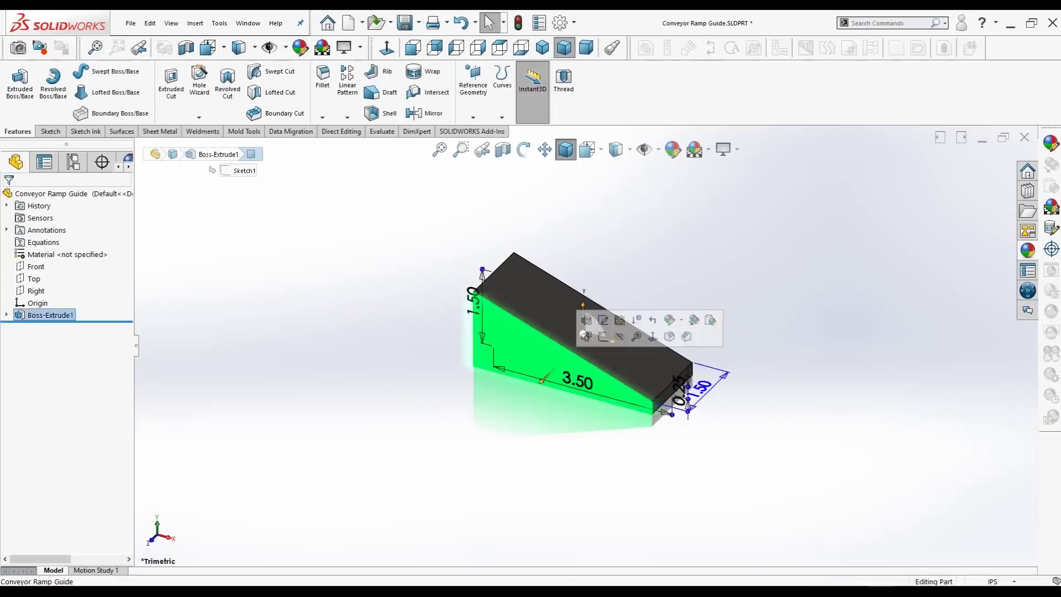
{"action": "left_click", "coordinate": [603, 337]}
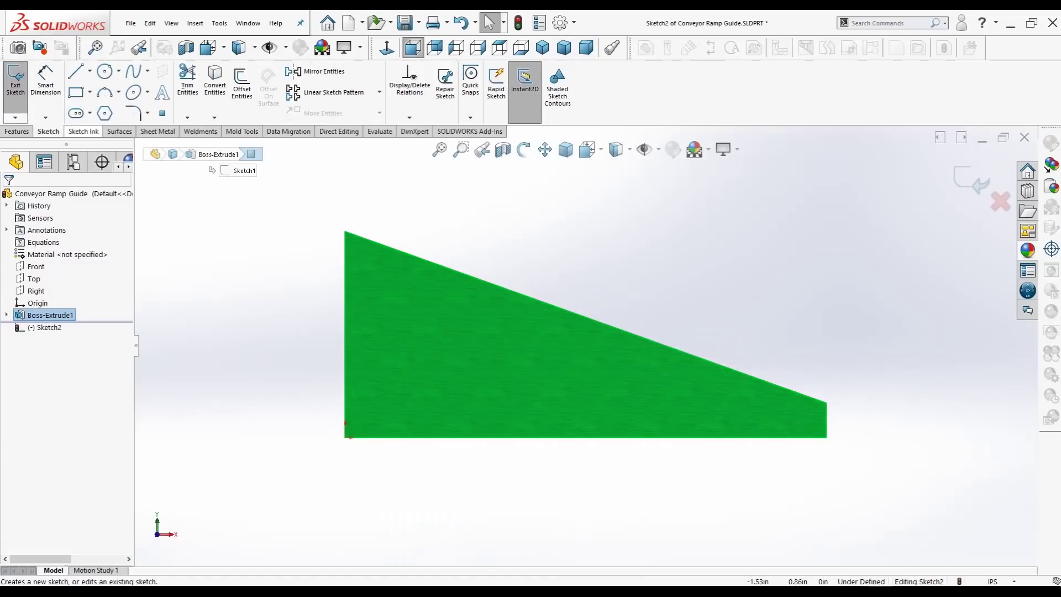
{"action": "left_click", "coordinate": [89, 92]}
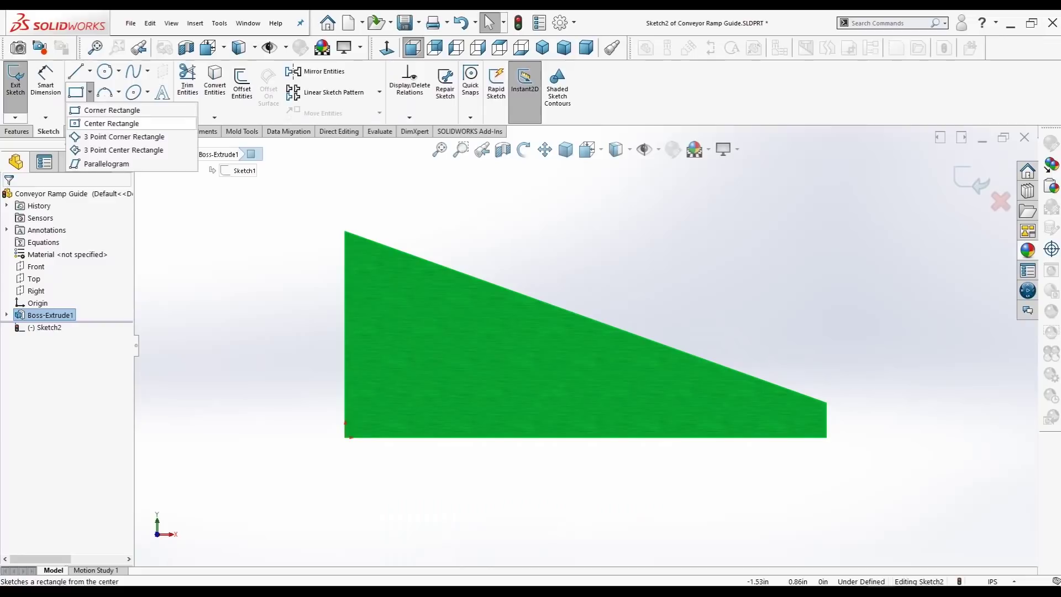
{"action": "left_click", "coordinate": [110, 110]}
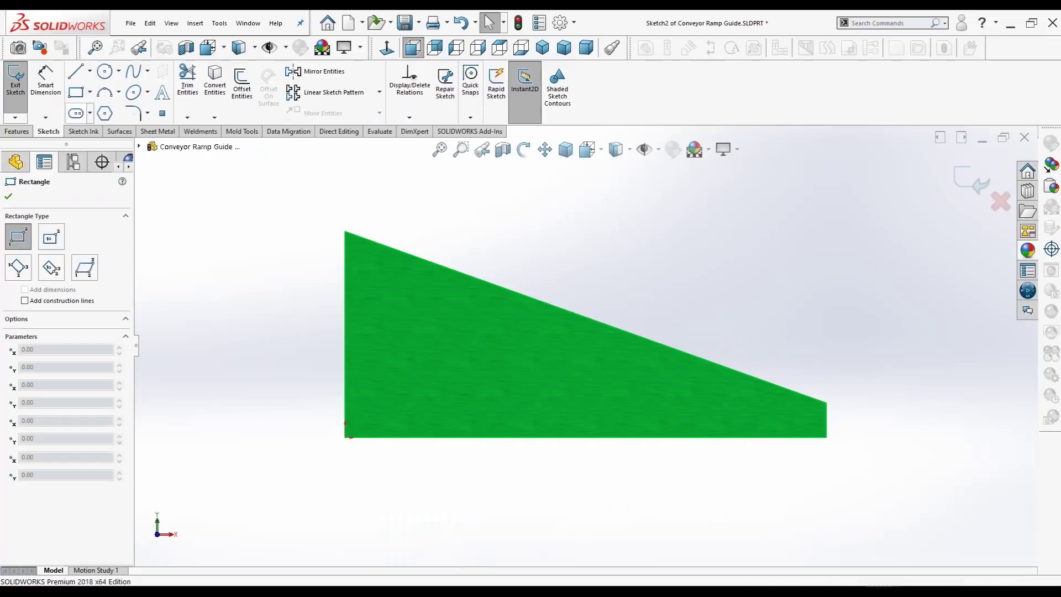
{"action": "mouse_move", "coordinate": [460, 437]}
{"action": "left_mouse_down"}
{"action": "mouse_move", "coordinate": [504, 405]}
{"action": "mouse_move", "coordinate": [611, 380]}
{"action": "left_mouse_up"}
{"action": "left_click", "coordinate": [8, 197]}
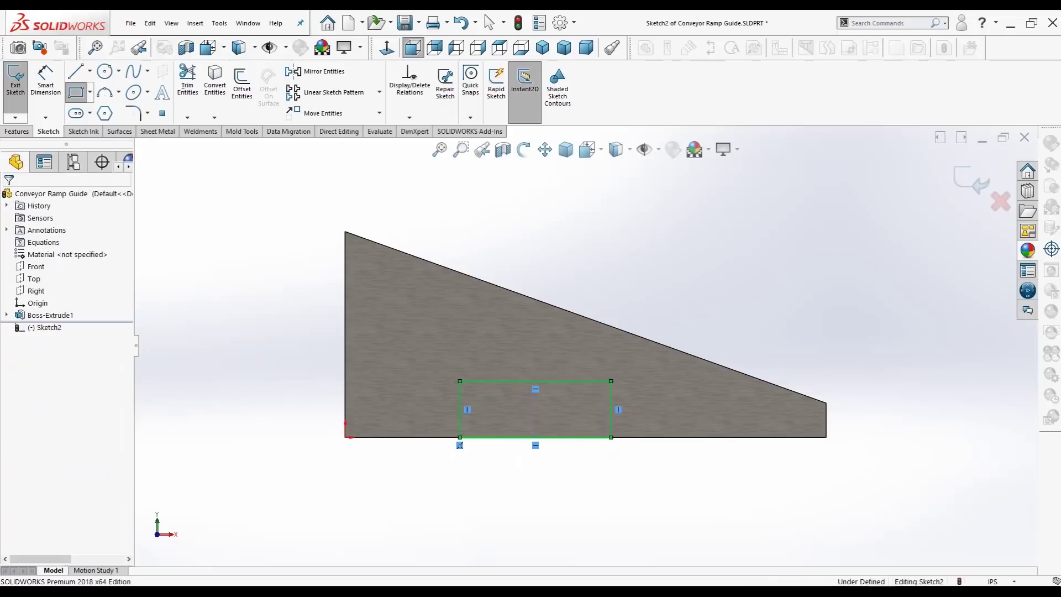
- Dimension the height of the rectangle on the ramp's side face to 0.50 in
{"action": "left_click", "coordinate": [45, 83]}
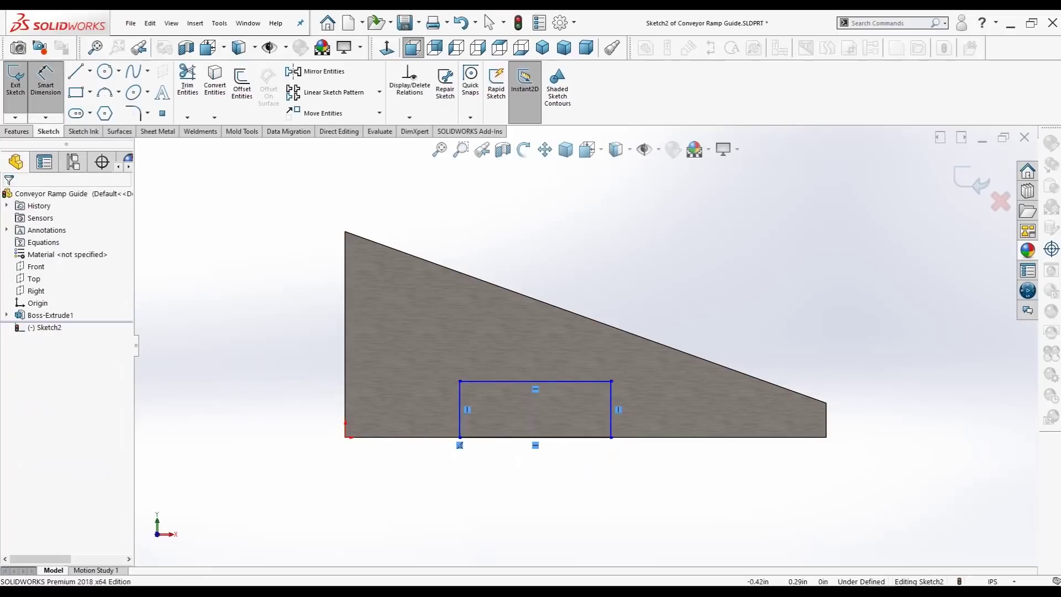
{"action": "left_click", "coordinate": [460, 412]}
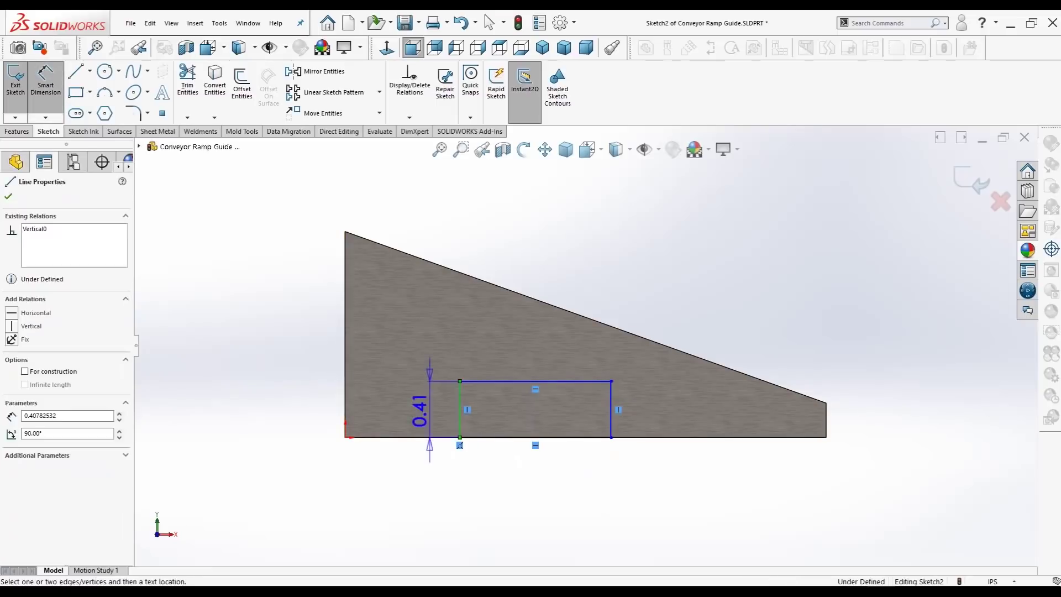
{"action": "left_click", "coordinate": [402, 410]}
{"action": "key", "text": "BackSpace"}
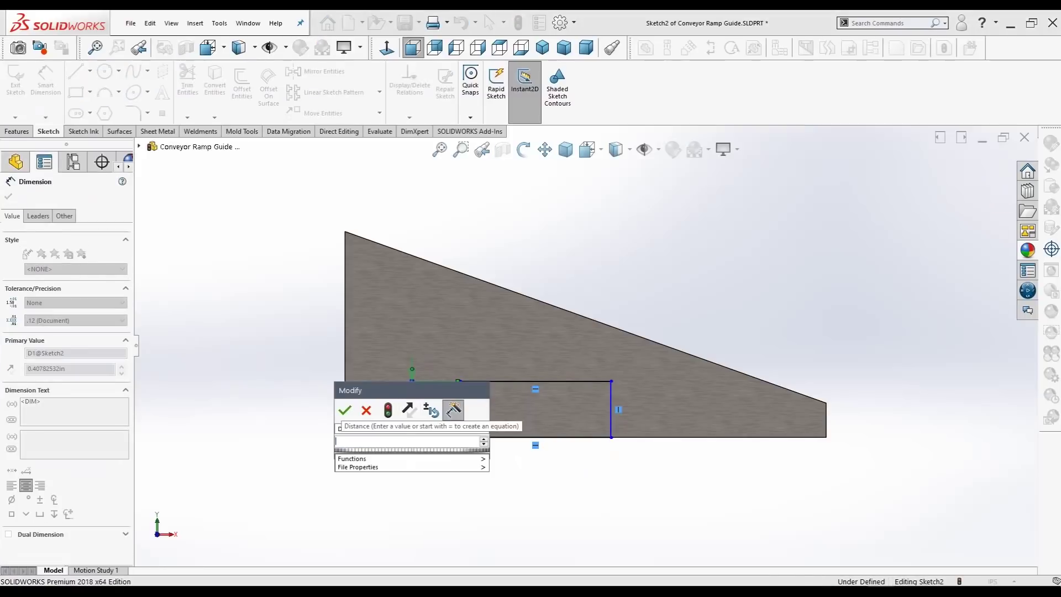
{"action": "type", "text": "0.5"}
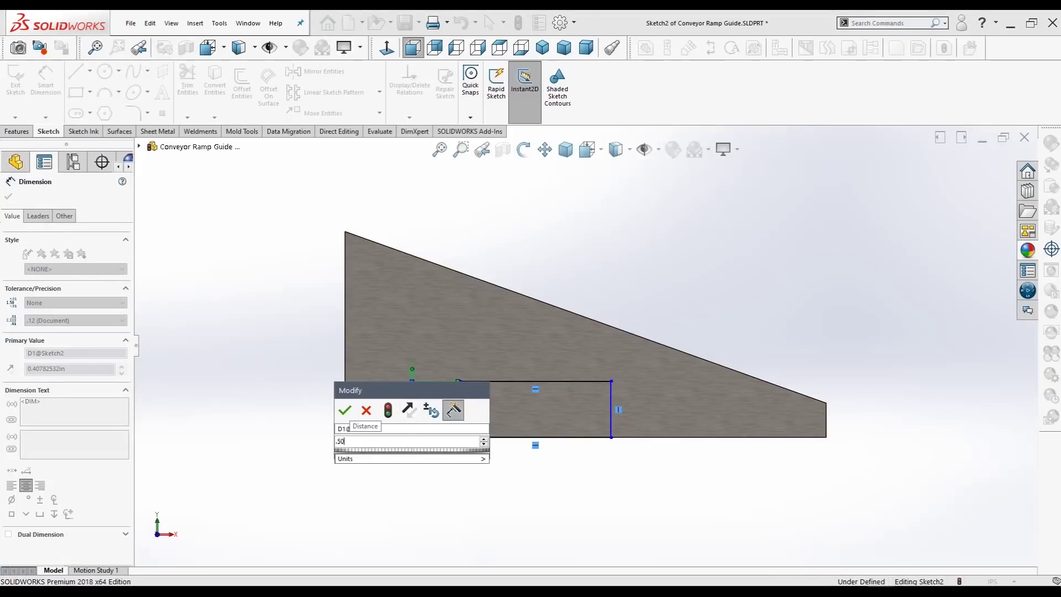
{"action": "key", "text": "Return"}
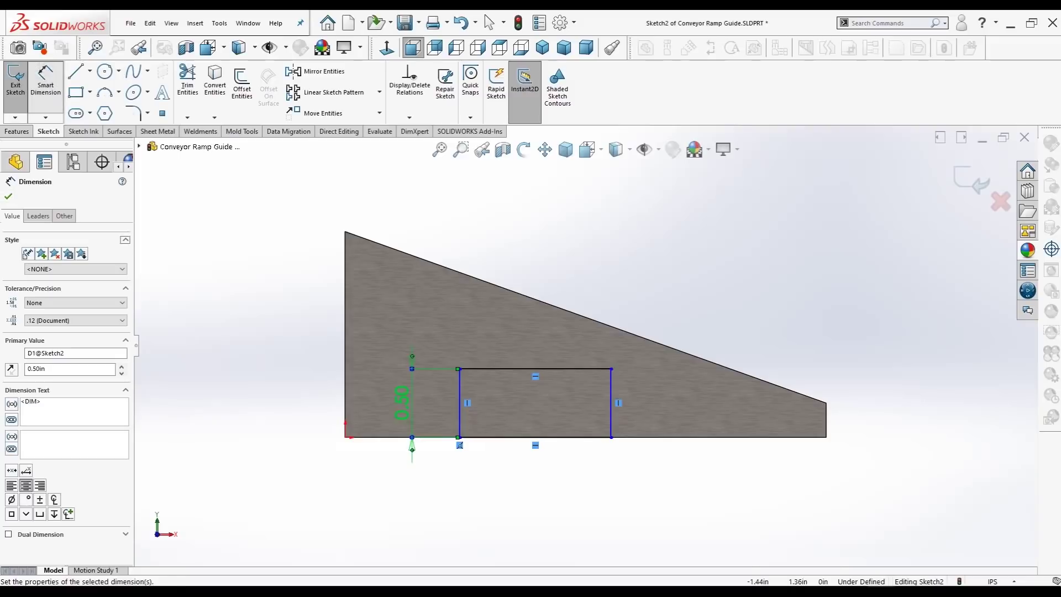
{"action": "key", "text": "Escape"}
- Dimension the rectangle's bottom line to a width of 1.00 in
{"action": "left_click", "coordinate": [45, 83]}
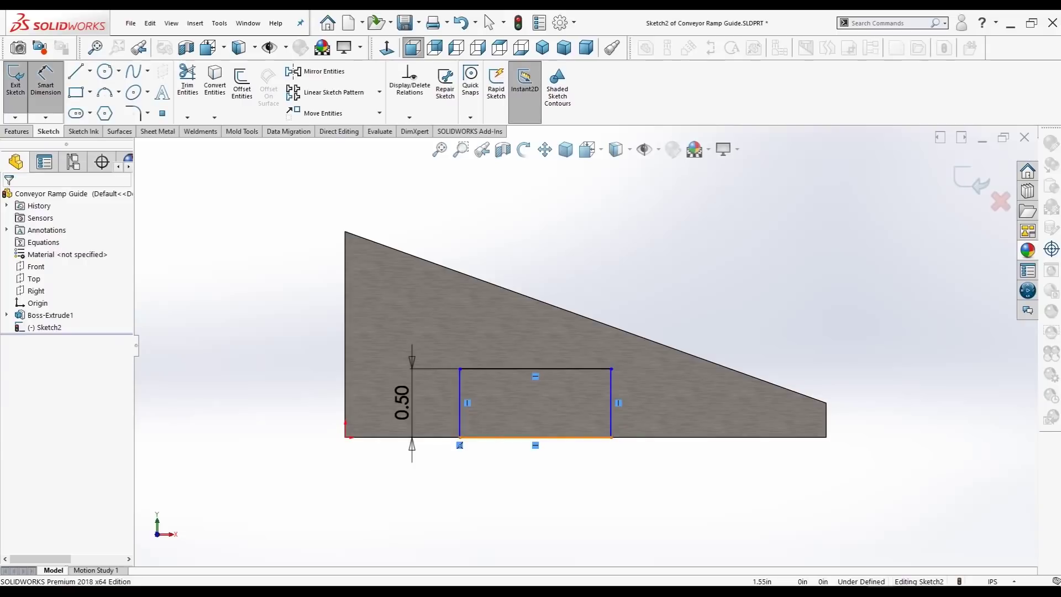
{"action": "left_click", "coordinate": [559, 438]}
{"action": "left_click", "coordinate": [544, 488]}
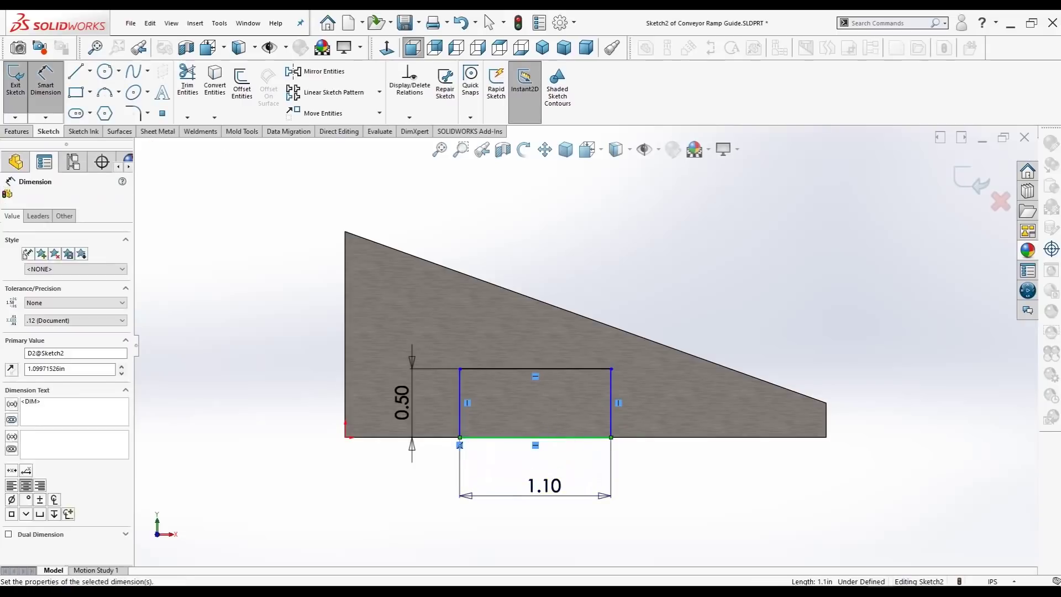
{"action": "type", "text": "1"}
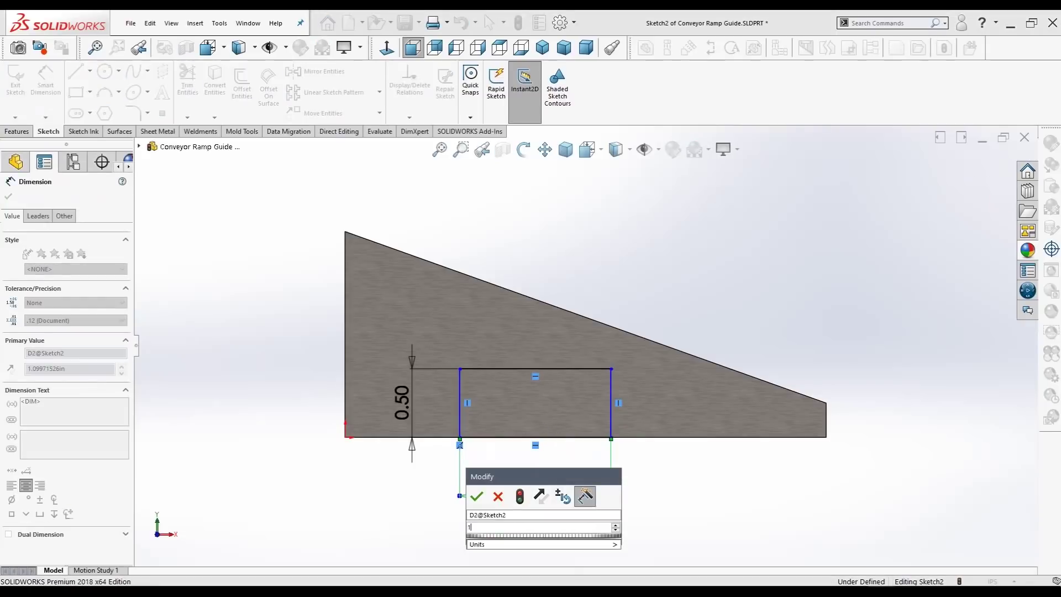
{"action": "key", "text": "Return"}
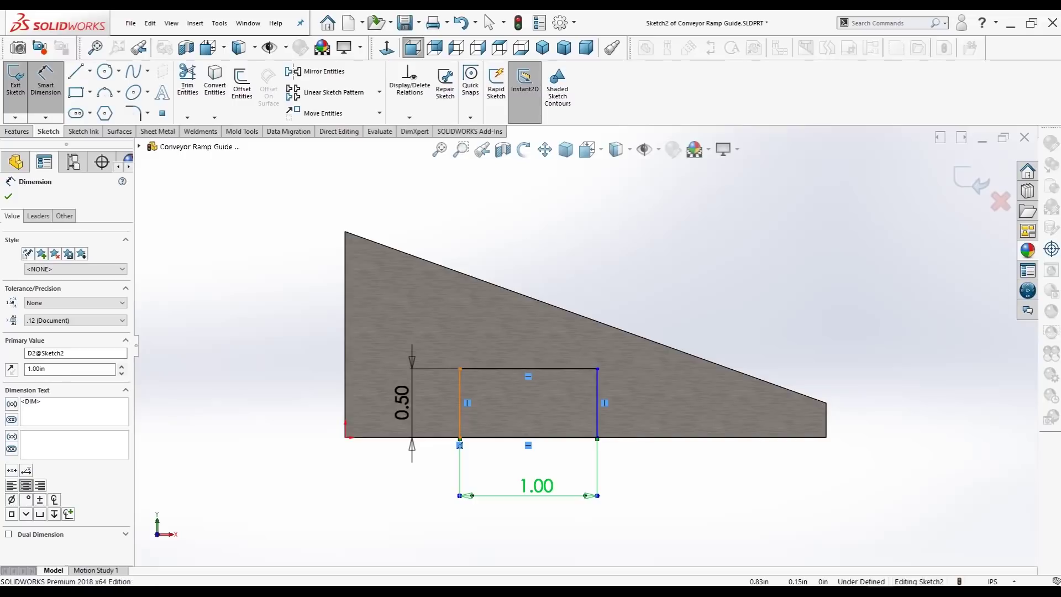
- Dimension the rectangle's near side 0.75 in from the ramp's tall vertical edge and finish dimensioning
{"action": "left_click", "coordinate": [349, 403]}
{"action": "left_click", "coordinate": [345, 403]}
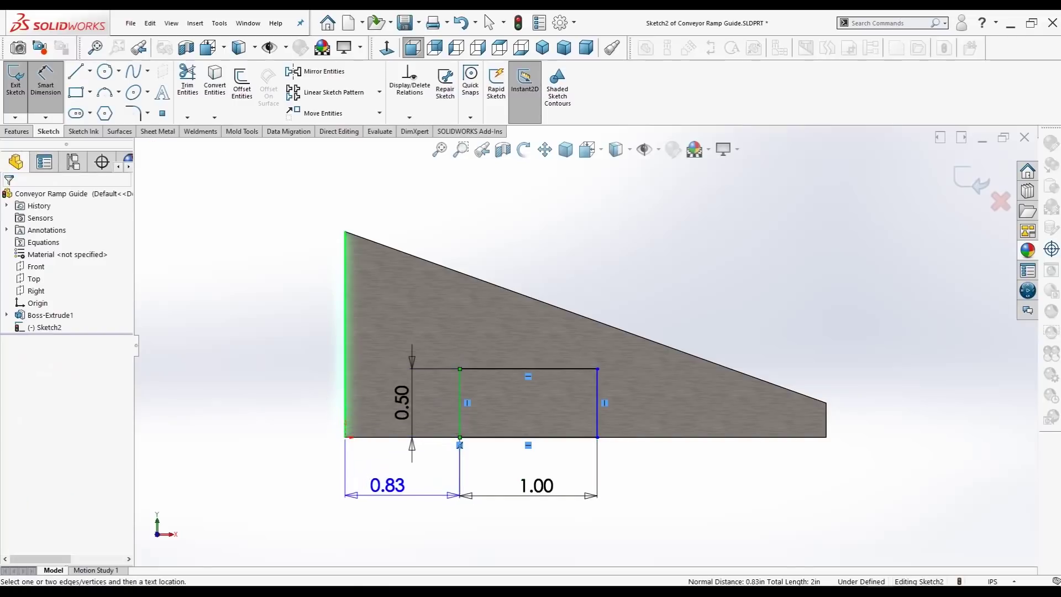
{"action": "left_click", "coordinate": [390, 486]}
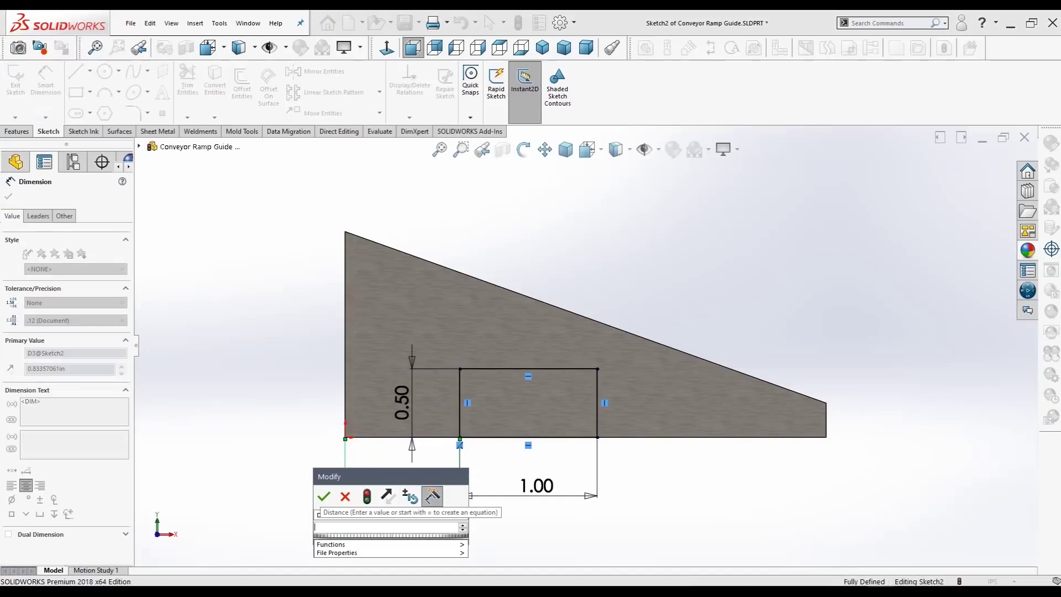
{"action": "type", "text": ".75"}
{"action": "key", "text": "Return"}
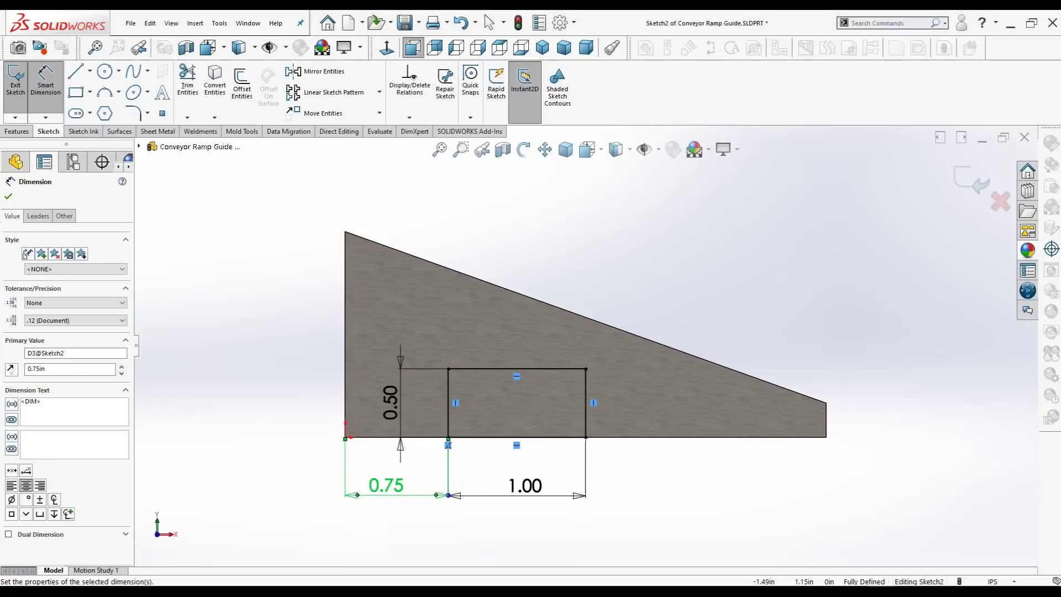
{"action": "left_click", "coordinate": [486, 18]}
- Cut the rectangle through the ramp with an Extruded Cut using the Through All end condition
{"action": "left_click", "coordinate": [17, 132]}
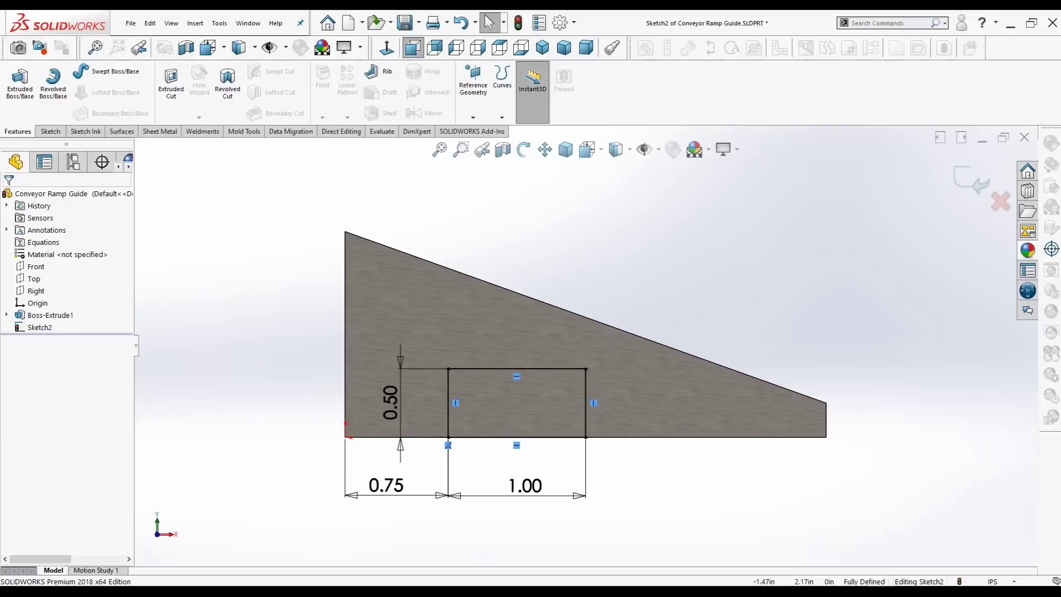
{"action": "left_click", "coordinate": [171, 83]}
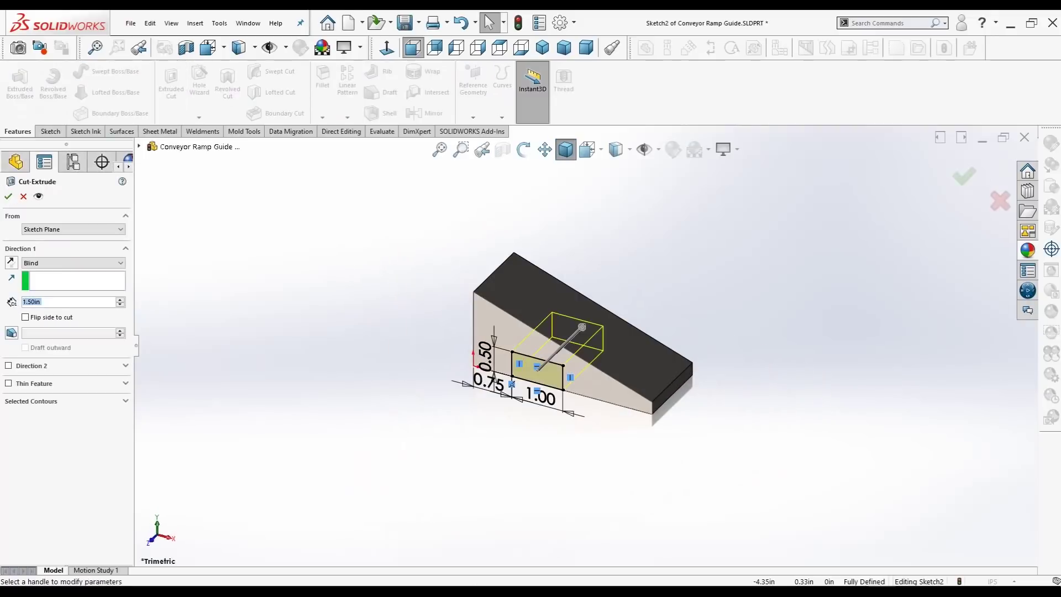
{"action": "left_click", "coordinate": [71, 263]}
{"action": "left_click", "coordinate": [44, 279]}
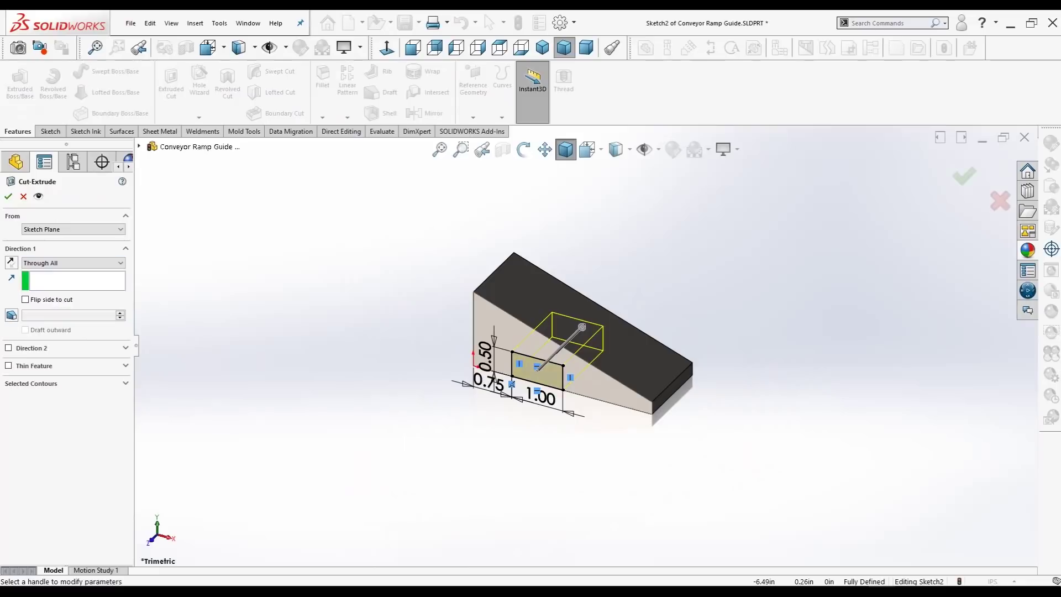
{"action": "left_click", "coordinate": [9, 196]}
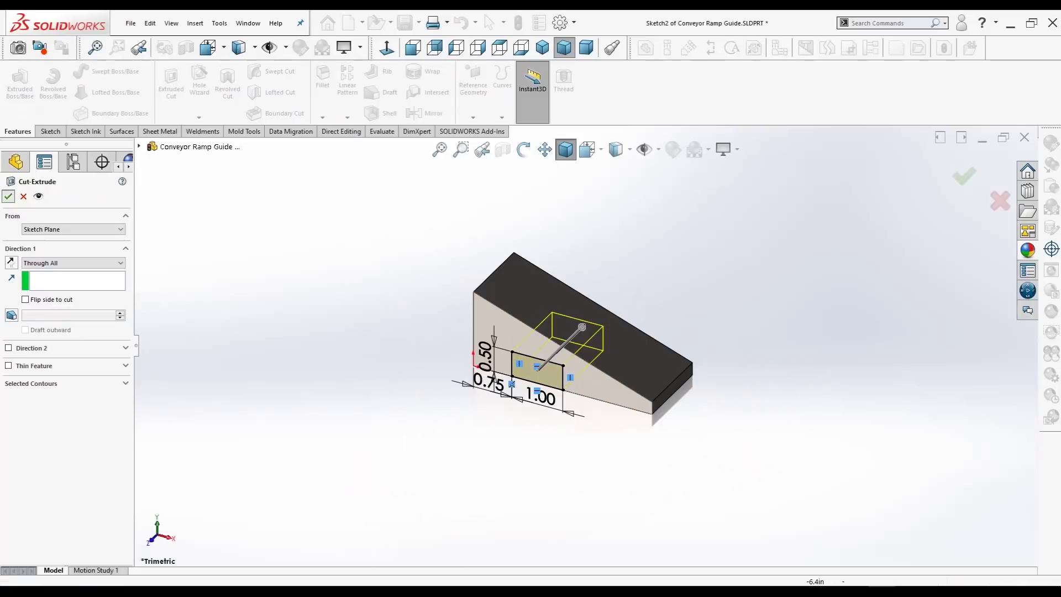
- Start a new sketch on the ramp's sloped top face
{"action": "middle_click_drag", "start_coordinate": [564, 337], "coordinate": [570, 315]}
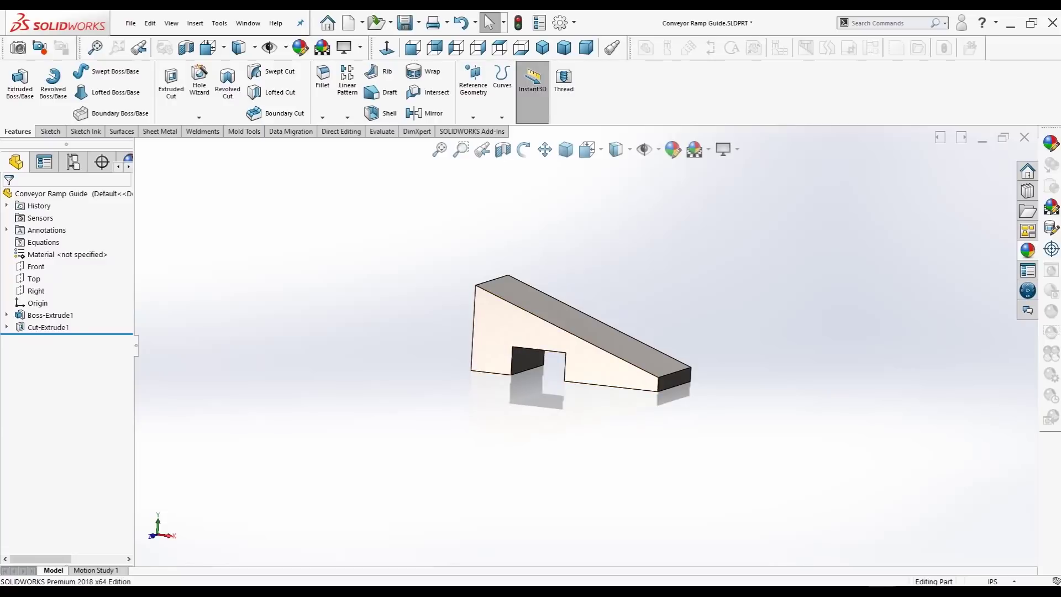
{"action": "key", "text": "f"}
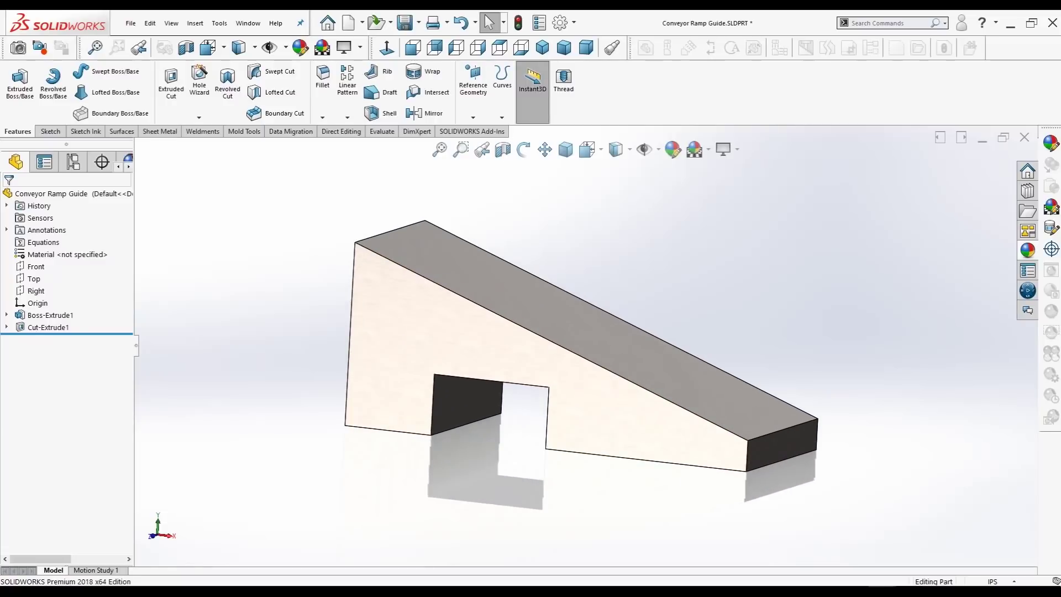
{"action": "left_click", "coordinate": [665, 360]}
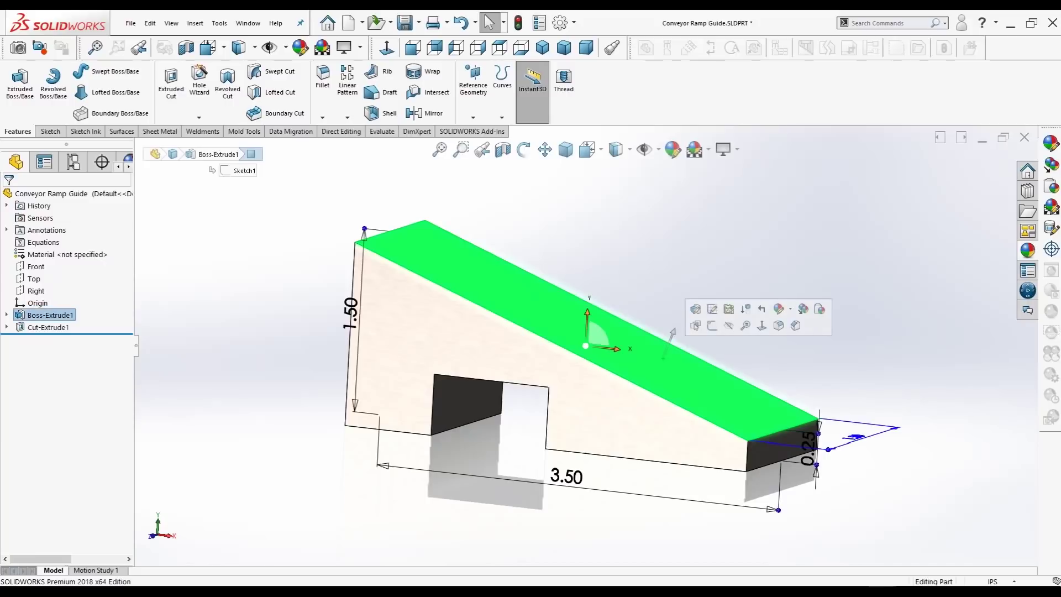
{"action": "left_click", "coordinate": [706, 325]}
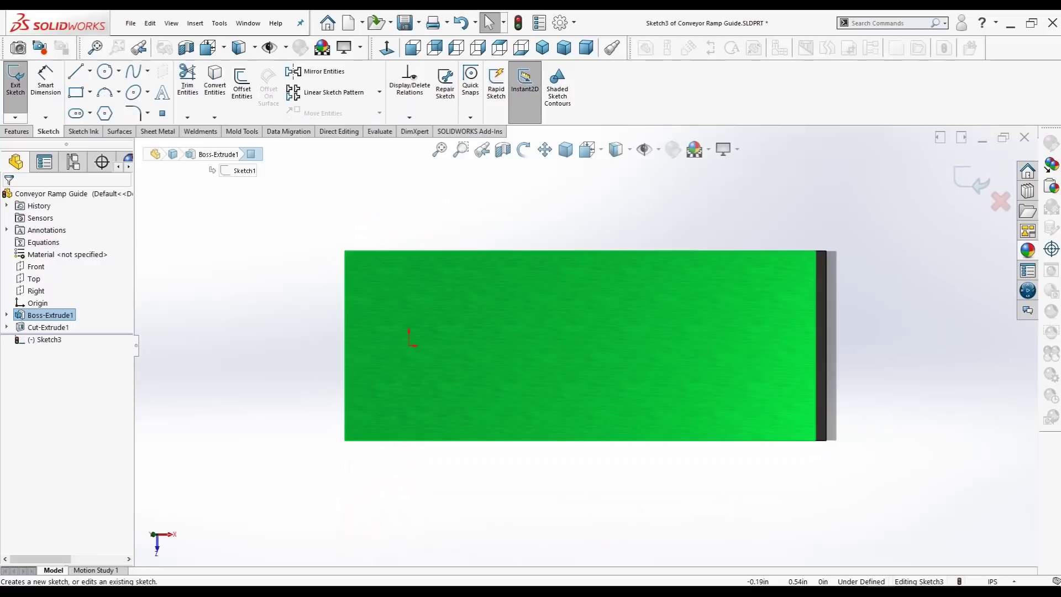
- Sketch a horizontal centerline about 3.5 in long from the origin past the ramp's low end
{"action": "left_click", "coordinate": [76, 71]}
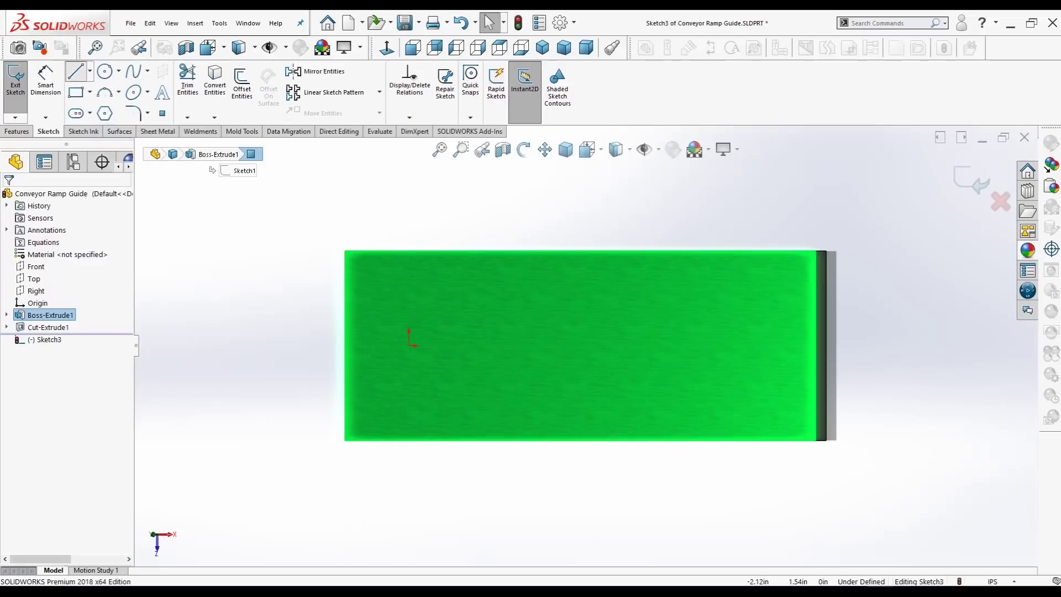
{"action": "left_click", "coordinate": [104, 72]}
{"action": "left_click", "coordinate": [90, 72]}
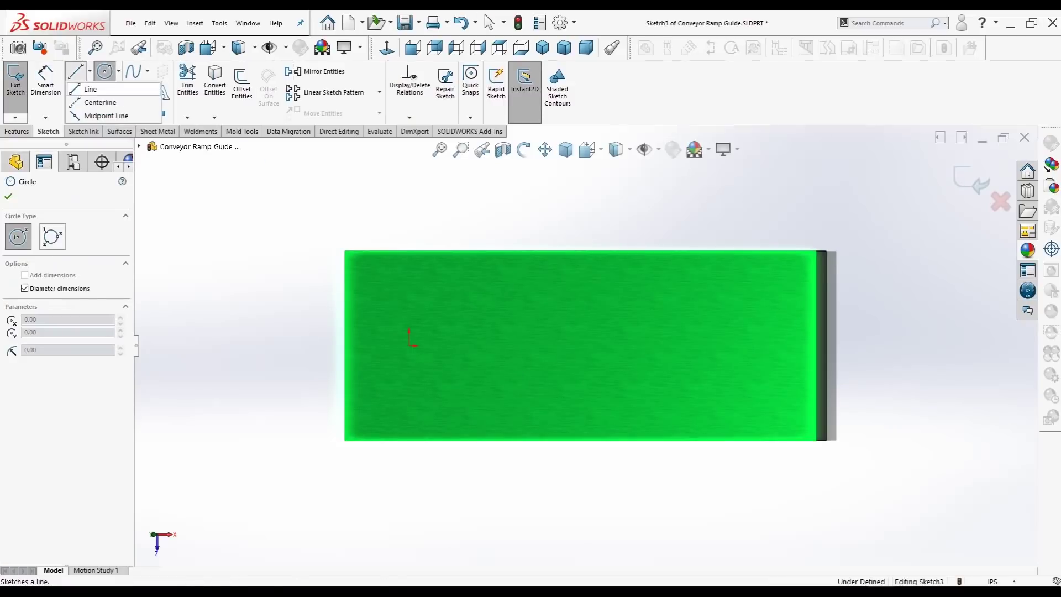
{"action": "left_click", "coordinate": [100, 102]}
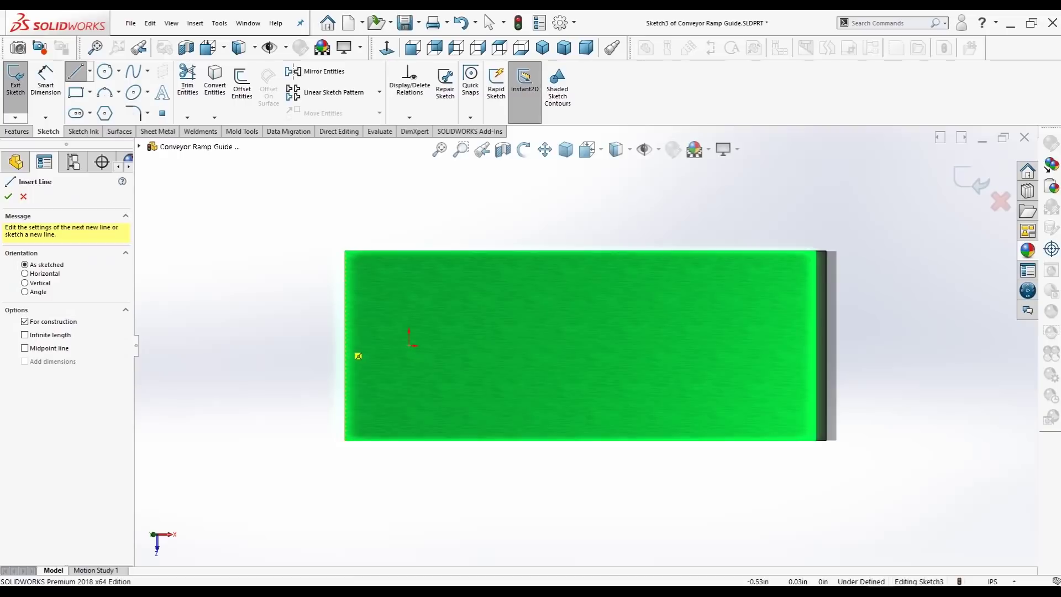
{"action": "left_click", "coordinate": [409, 345]}
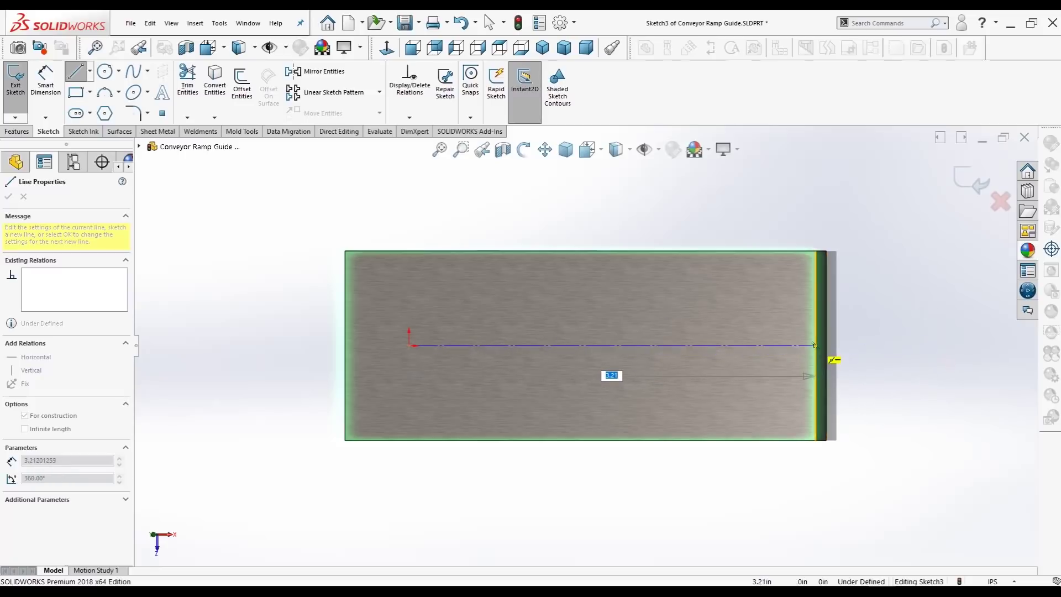
{"action": "left_click", "coordinate": [858, 345]}
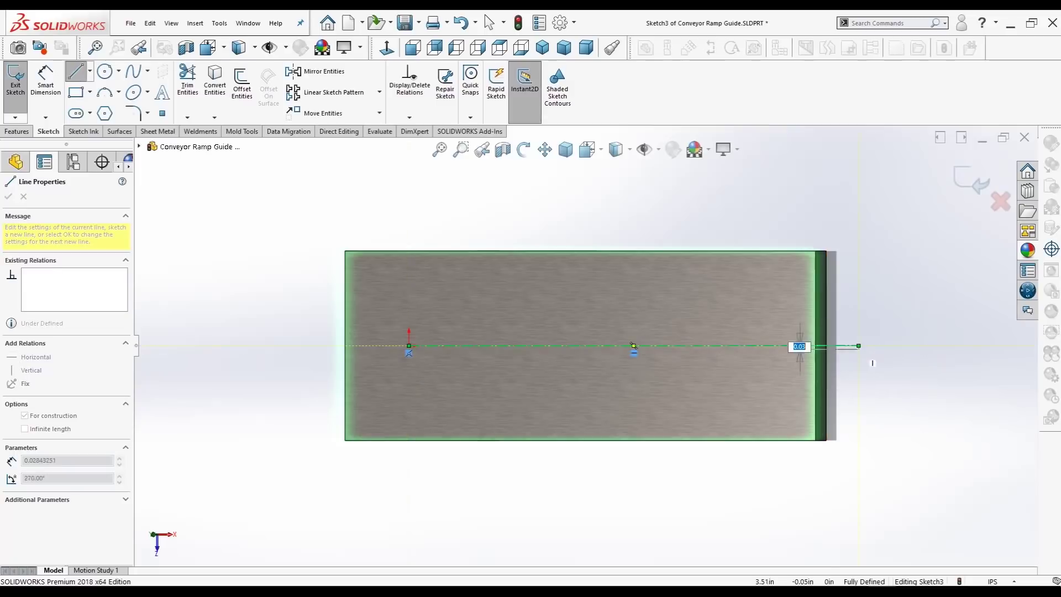
{"action": "key", "text": "Escape"}
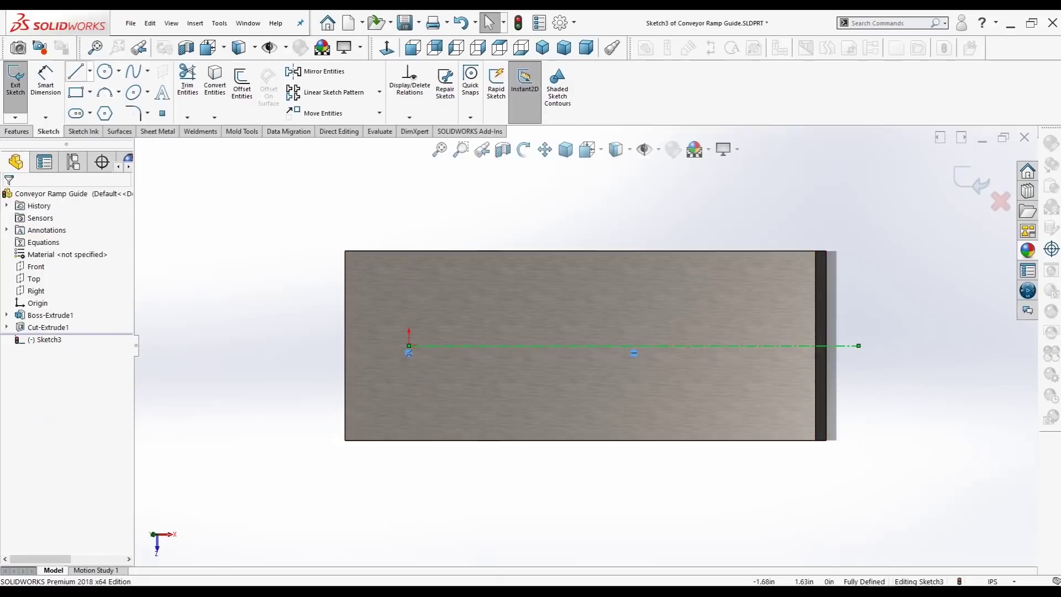
- Sketch a second horizontal centerline about 0.86 in long from the origin past the ramp's tall end
{"action": "left_click", "coordinate": [75, 71]}
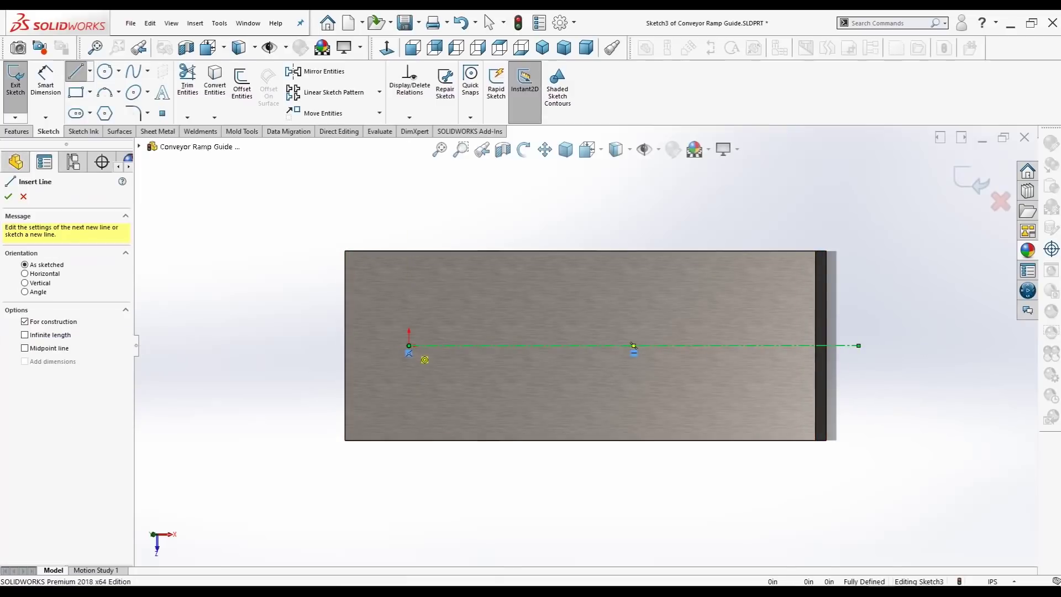
{"action": "left_click_drag", "start_coordinate": [409, 345], "coordinate": [300, 346]}
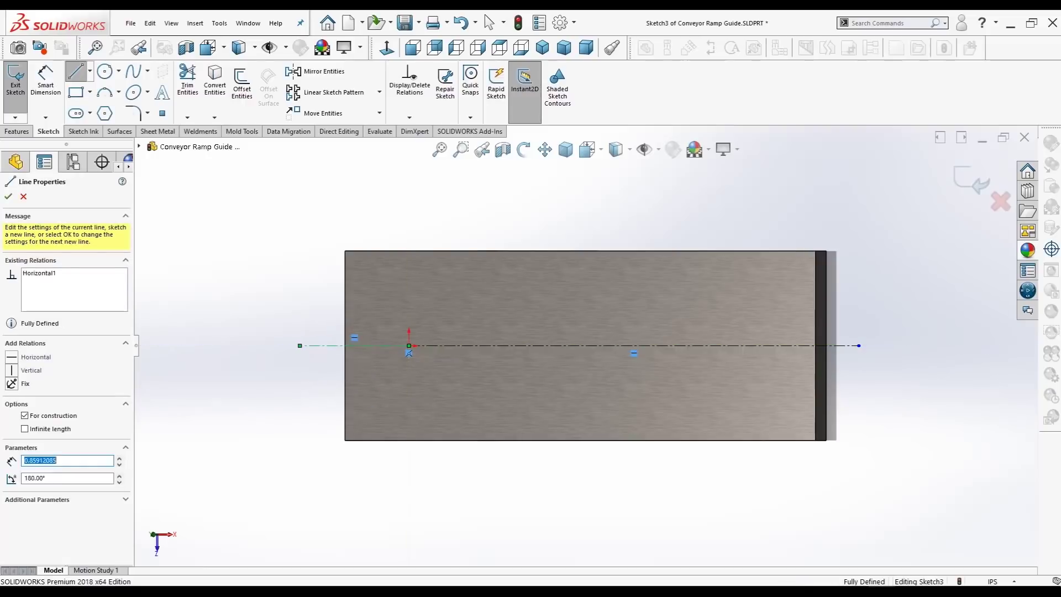
{"action": "key", "text": "Escape"}
{"action": "key", "text": "Escape"}
{"action": "key", "text": "f"}
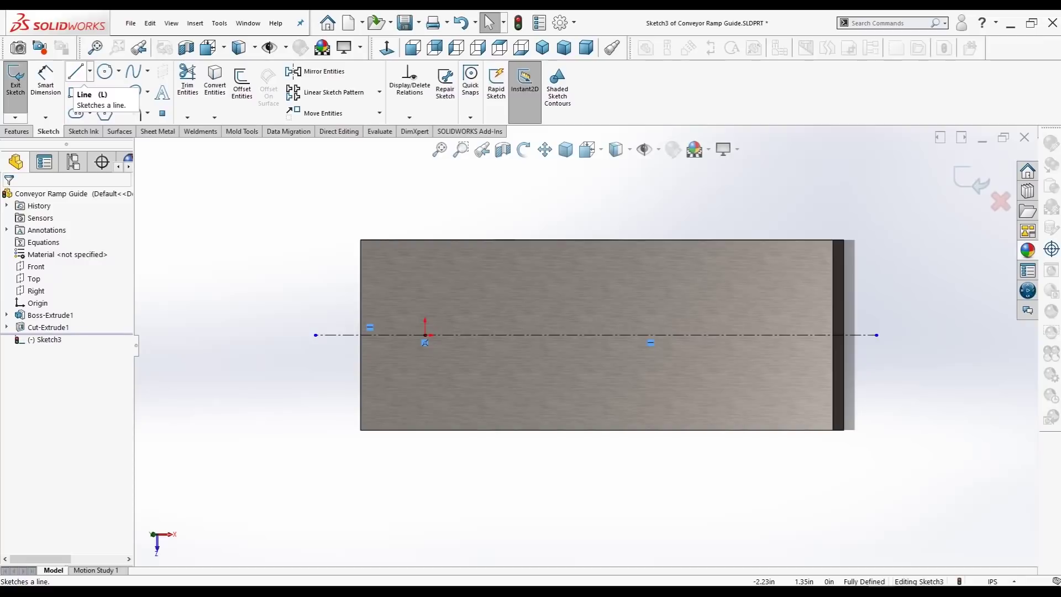
- Sketch a horizontal line across the full sloped face, about 3.72 in long and about 0.6 in above the centerline
{"action": "left_click", "coordinate": [76, 72]}
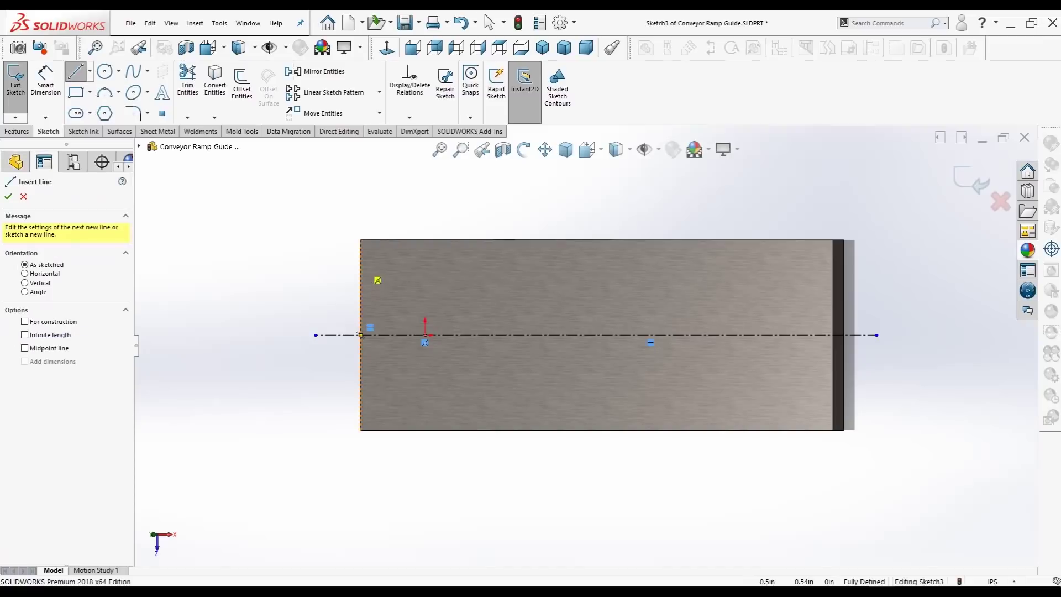
{"action": "left_click", "coordinate": [362, 259]}
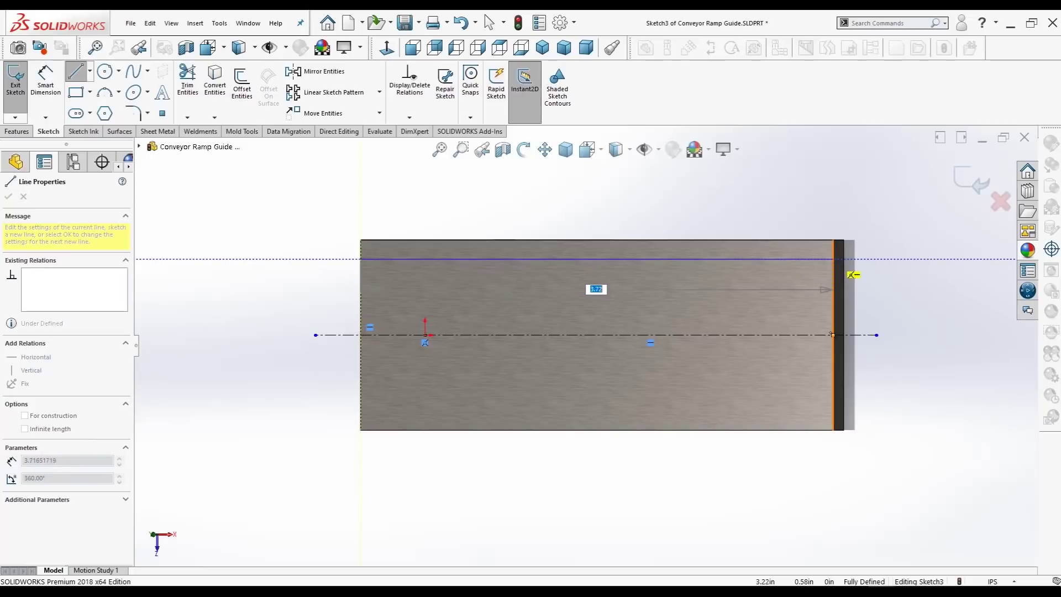
{"action": "left_click", "coordinate": [834, 259]}
{"action": "key", "text": "Escape"}
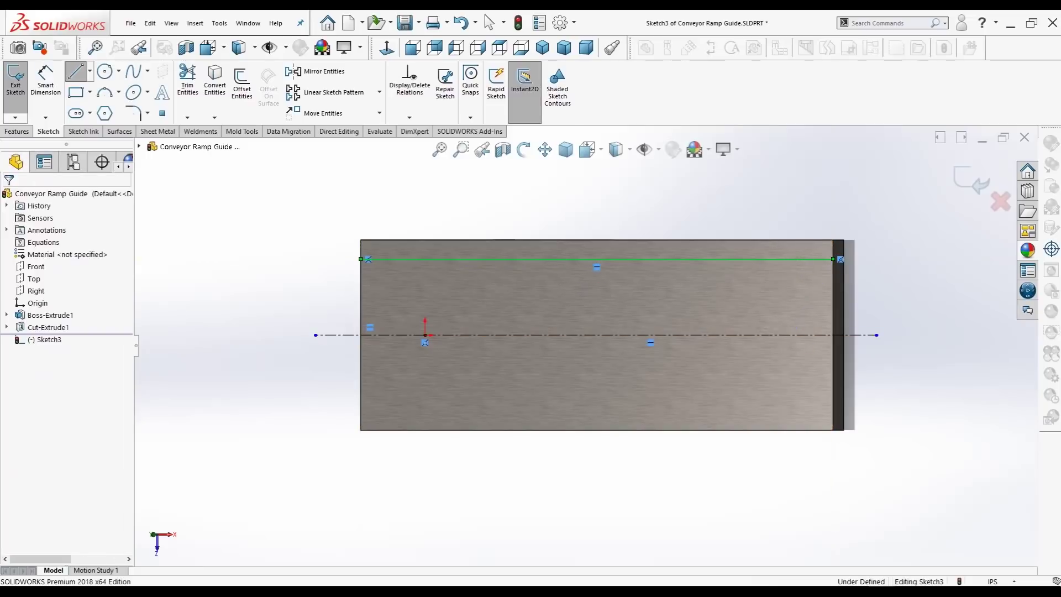
- Sketch a second full-length horizontal line just below the first, about 0.48 in above the centerline
{"action": "left_click", "coordinate": [75, 71]}
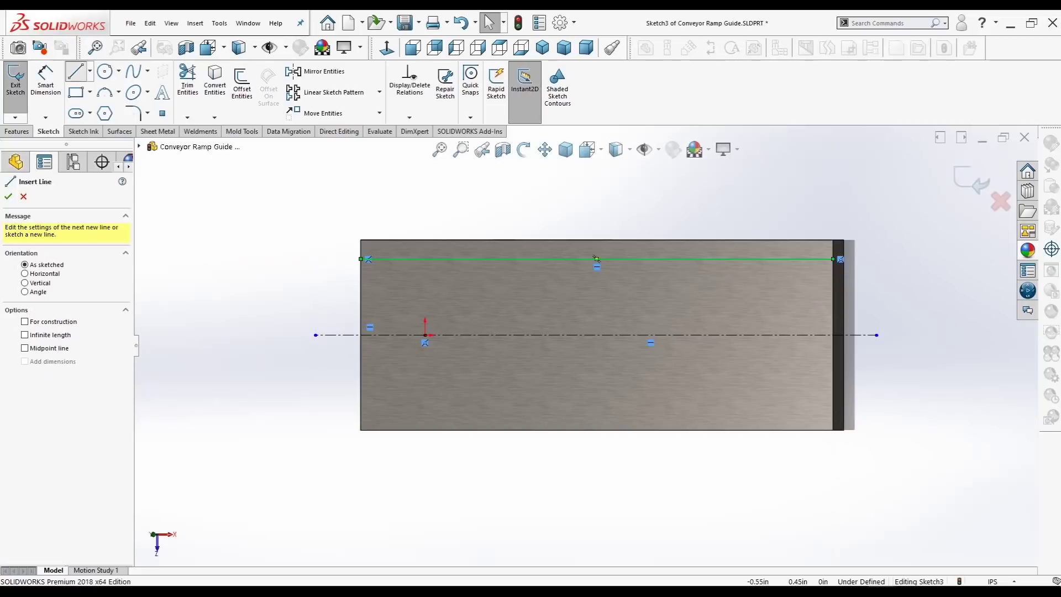
{"action": "left_click", "coordinate": [361, 274]}
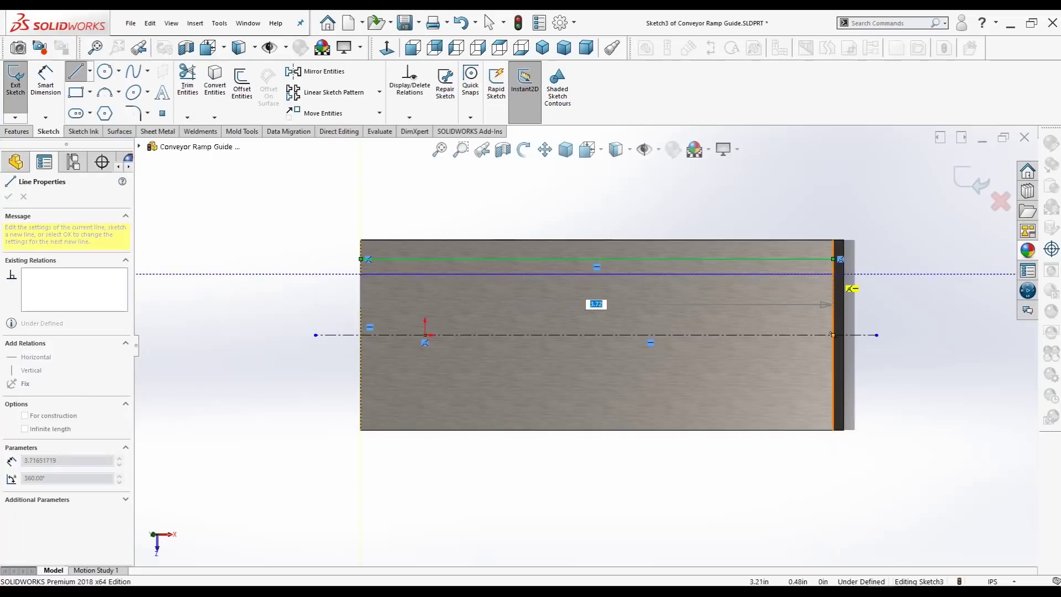
{"action": "left_click", "coordinate": [840, 273]}
{"action": "key", "text": "Escape"}
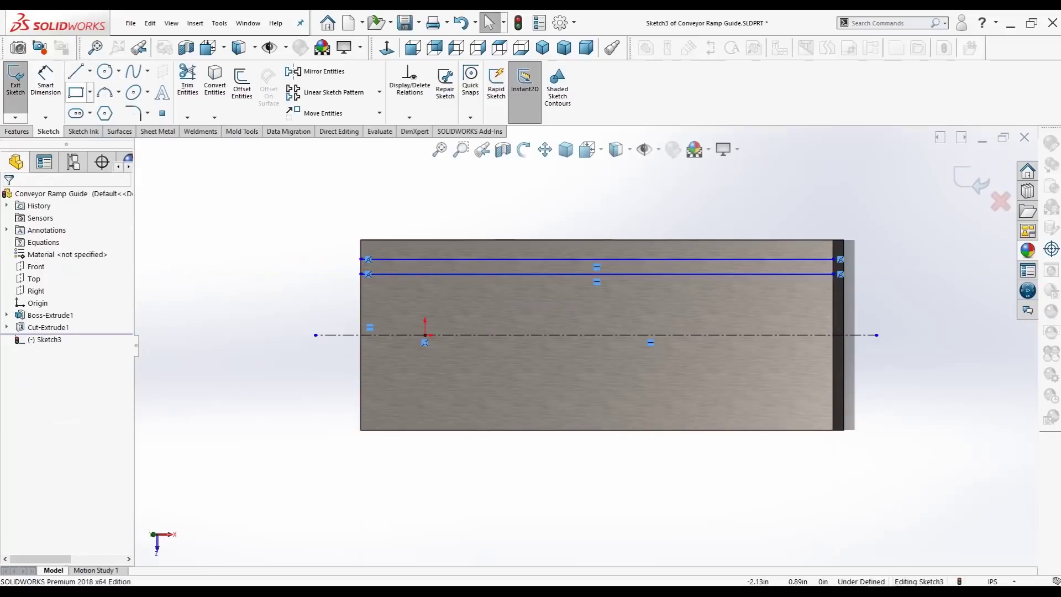
- Sketch a horizontal line across the full sloped face, about 3.72 in long and about 0.37 in below the centerline
{"action": "left_click", "coordinate": [75, 71]}
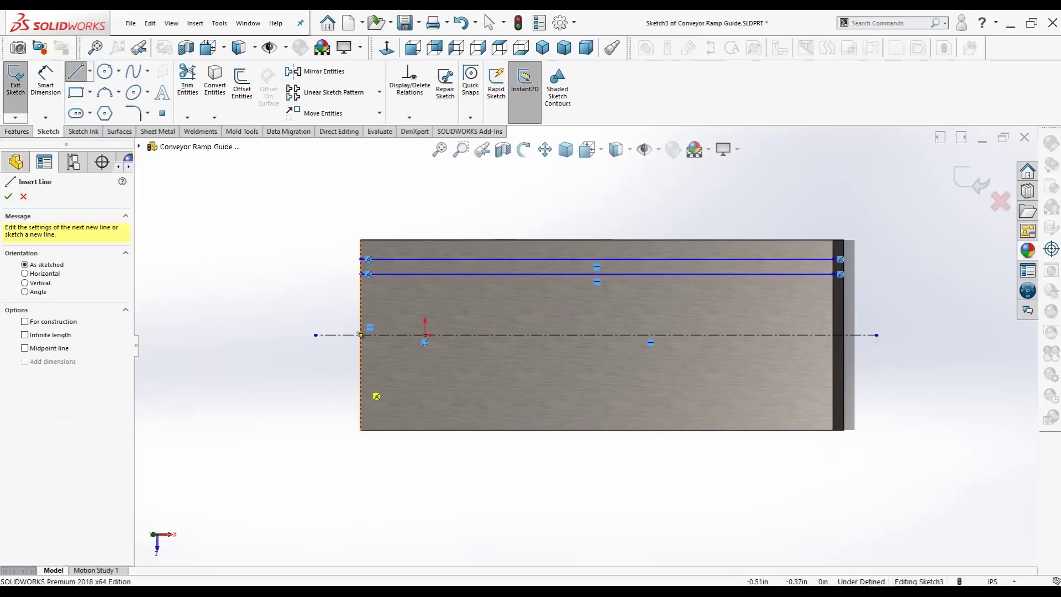
{"action": "left_click", "coordinate": [361, 382]}
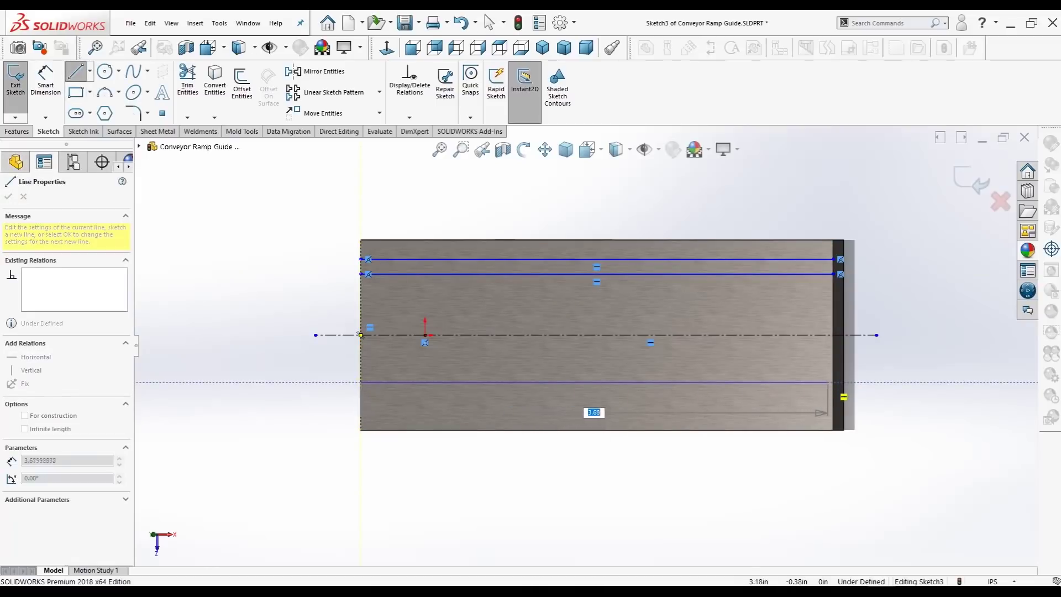
{"action": "left_click", "coordinate": [834, 382]}
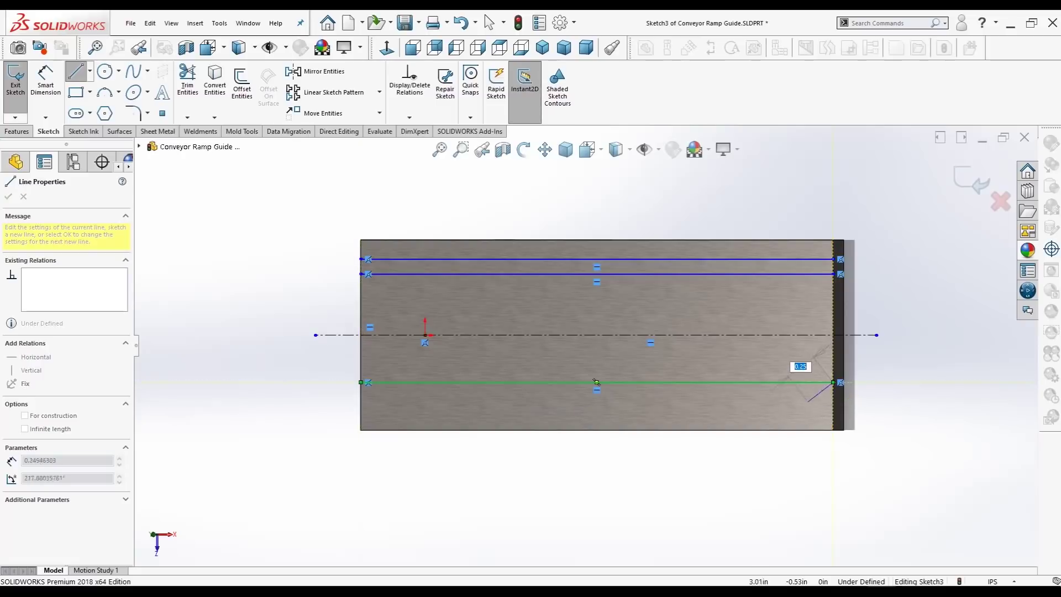
{"action": "key", "text": "Escape"}
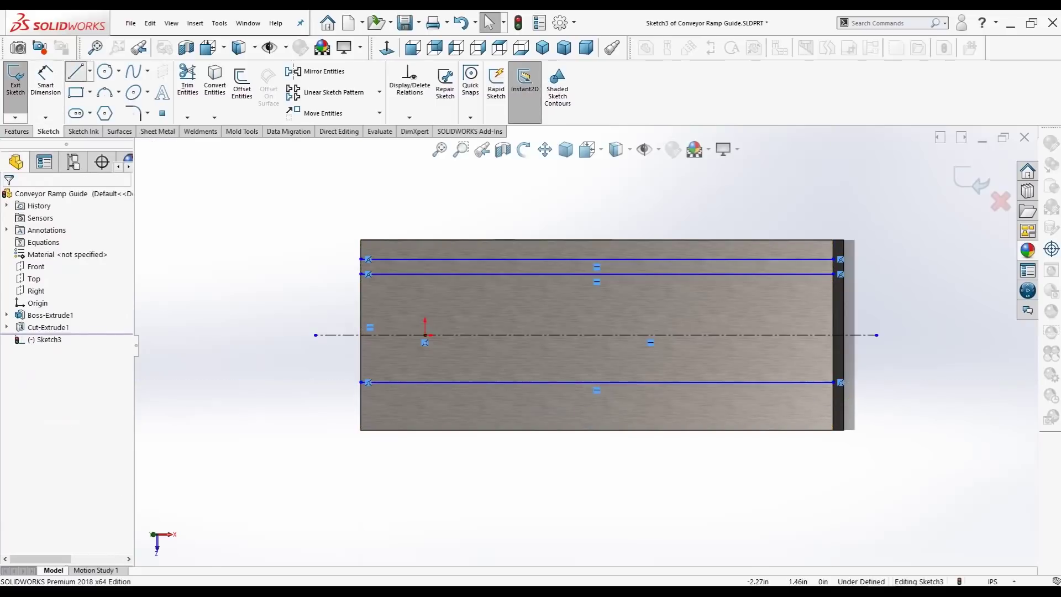
- Sketch a second full-length horizontal line, about 3.72 in long and about 0.5 in below the centerline
{"action": "key", "text": "l"}
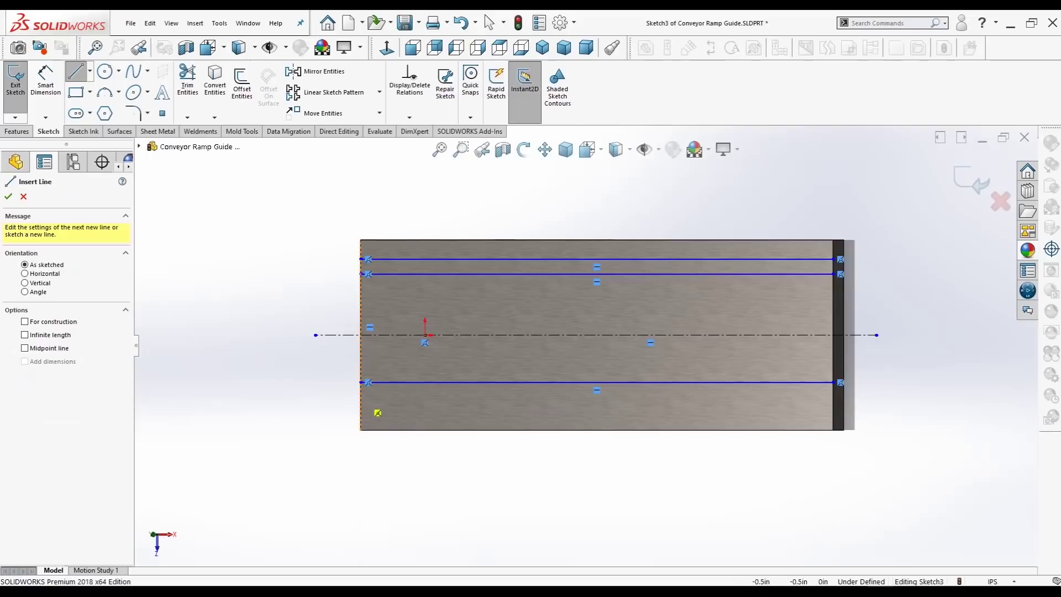
{"action": "left_click", "coordinate": [361, 398]}
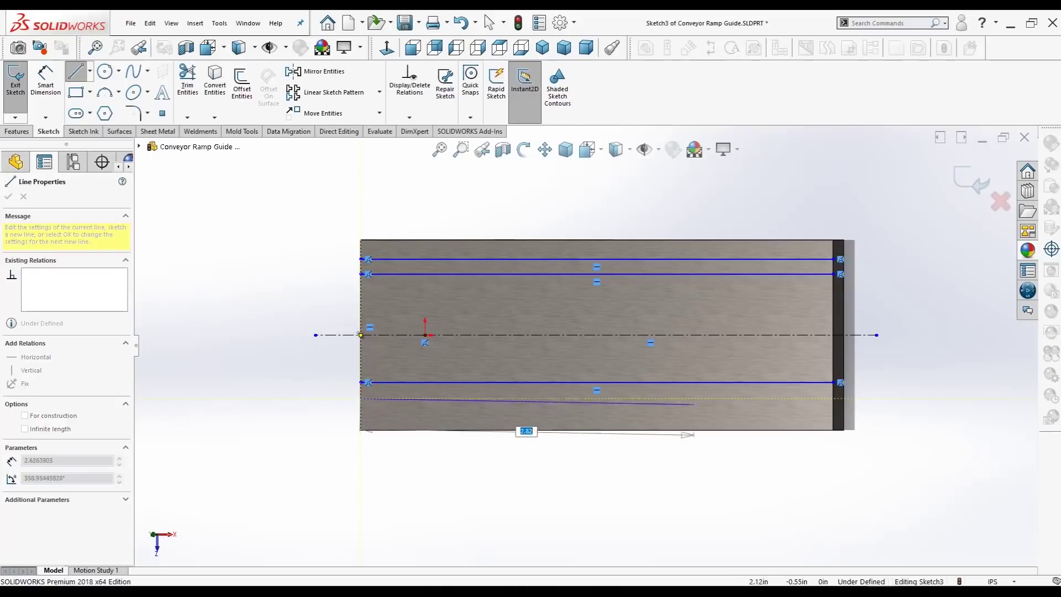
{"action": "left_click", "coordinate": [840, 398]}
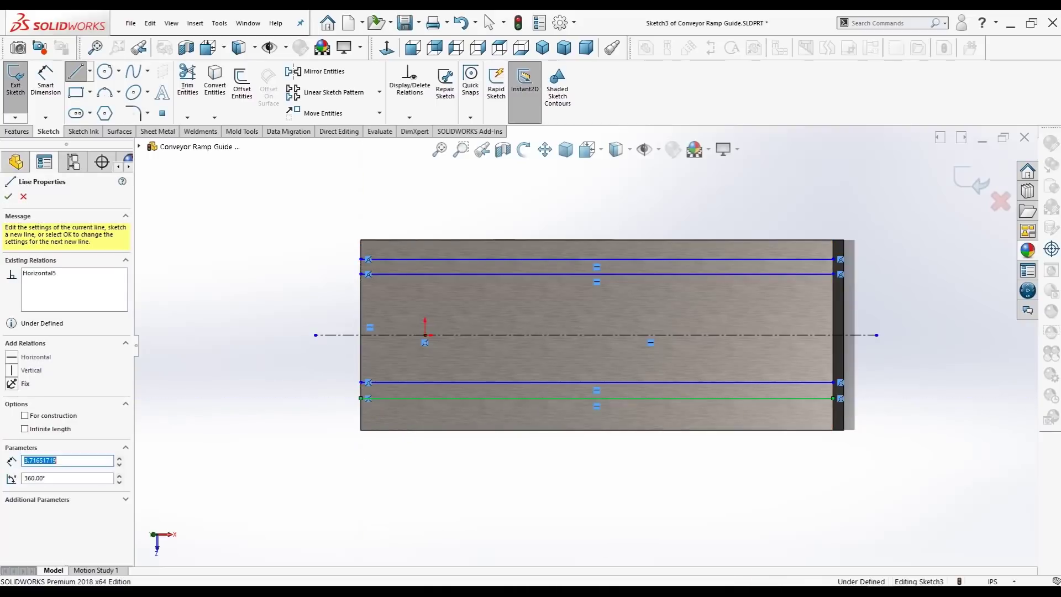
{"action": "key", "text": "Escape"}
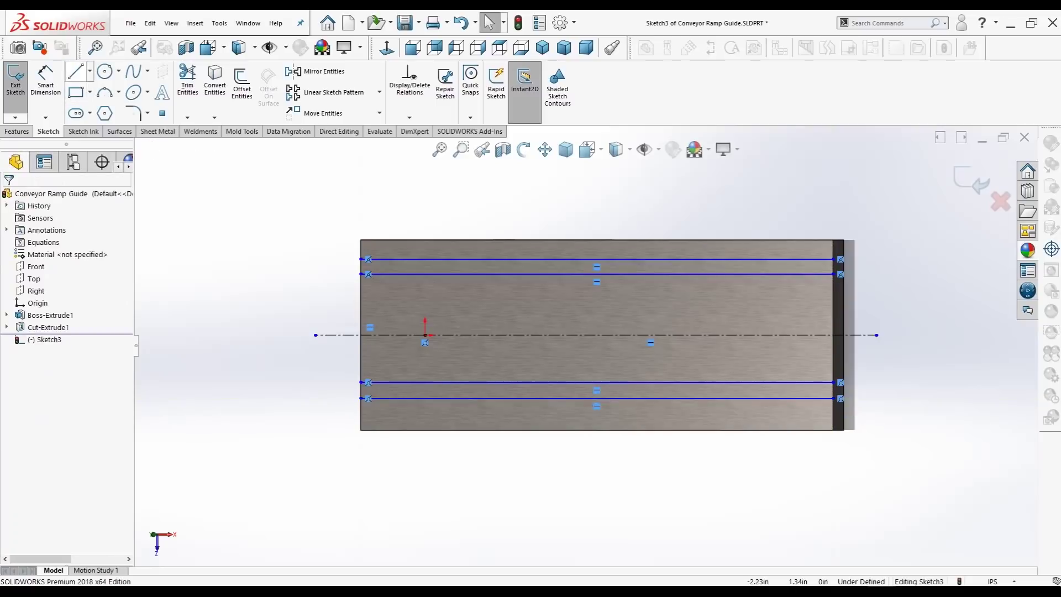
- Close the upper pair of lines at the ramp's tall end with a vertical line about 0.12 in long
{"action": "key", "text": "l"}
{"action": "scroll", "coordinate": [242, 212], "scroll_direction": "down", "scroll_amount": 3}
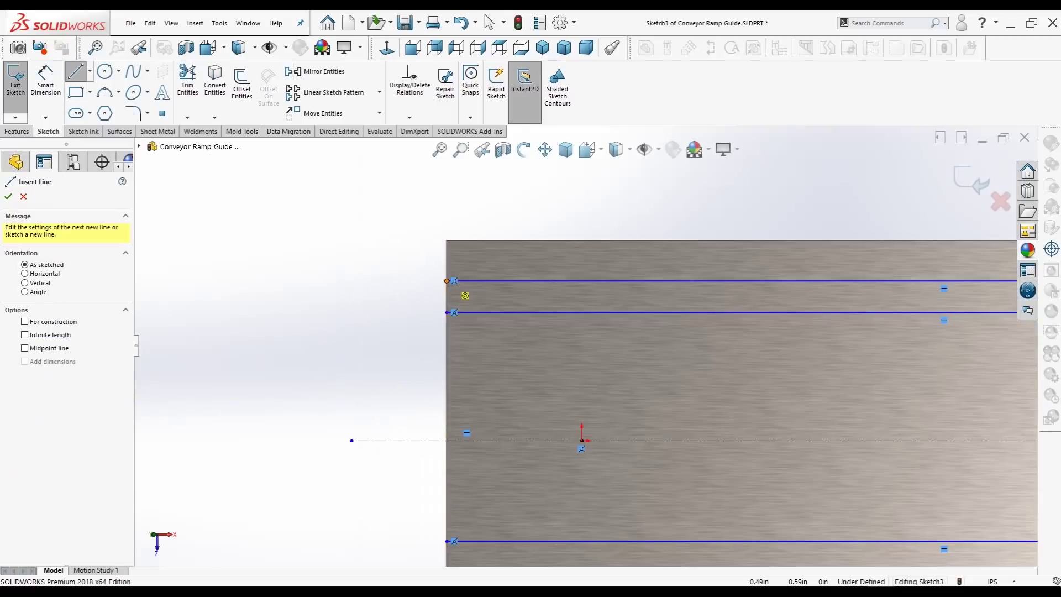
{"action": "left_click", "coordinate": [446, 281]}
{"action": "left_click", "coordinate": [446, 312]}
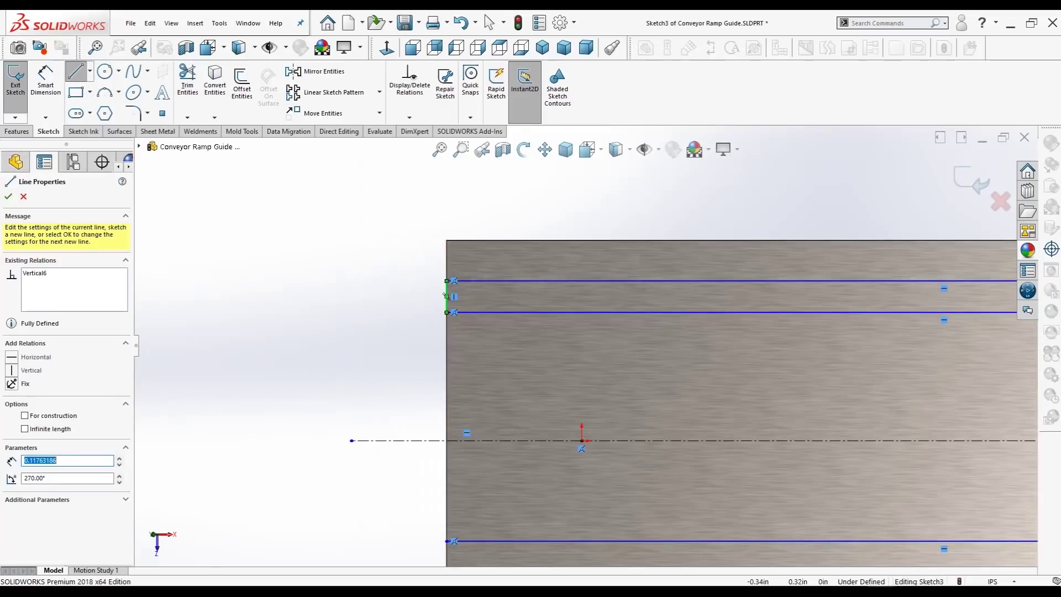
- Close the lower pair of lines at the ramp's tall end with a vertical line about 0.13 in long
{"action": "scroll", "coordinate": [442, 497], "scroll_direction": "up", "scroll_amount": 2}
{"action": "scroll", "coordinate": [487, 532], "scroll_direction": "down", "scroll_amount": 2}
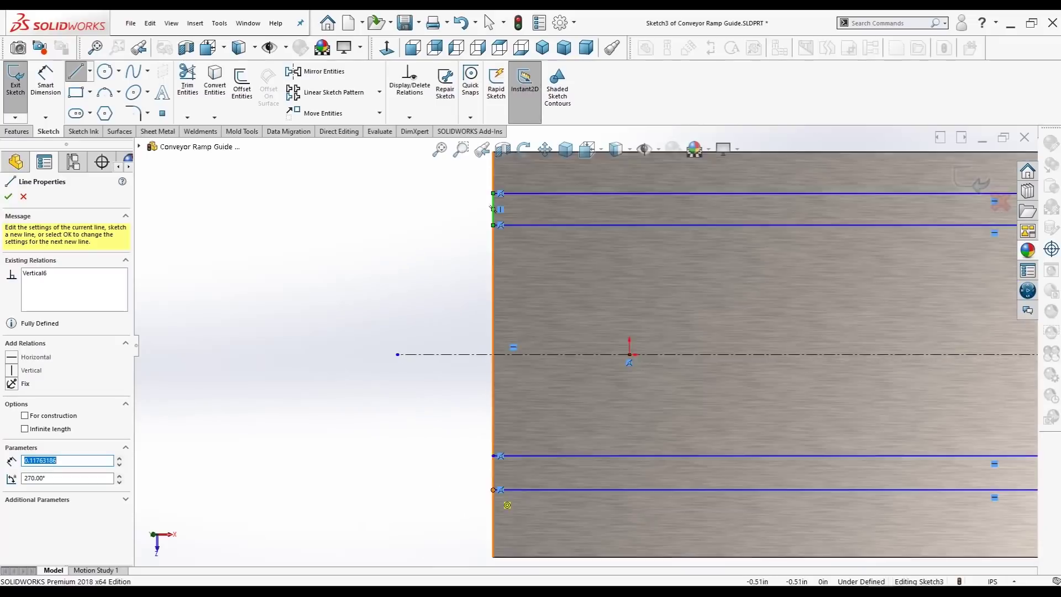
{"action": "scroll", "coordinate": [507, 505], "scroll_direction": "down", "scroll_amount": 1}
{"action": "left_click", "coordinate": [498, 441]}
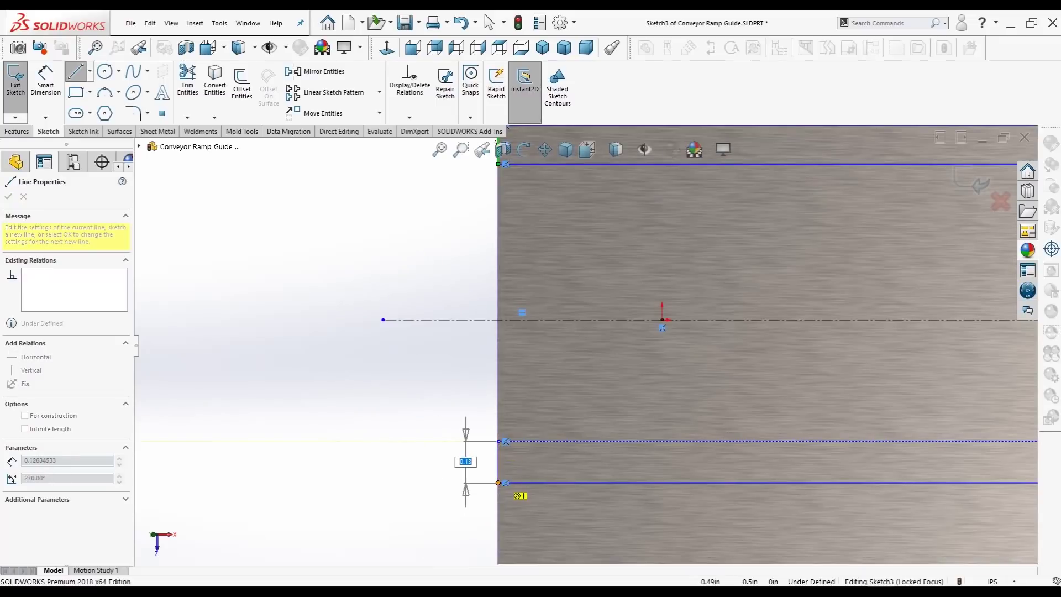
{"action": "left_click", "coordinate": [499, 483]}
{"action": "key", "text": "Escape"}
{"action": "scroll", "coordinate": [587, 345], "scroll_direction": "up", "scroll_amount": 7}
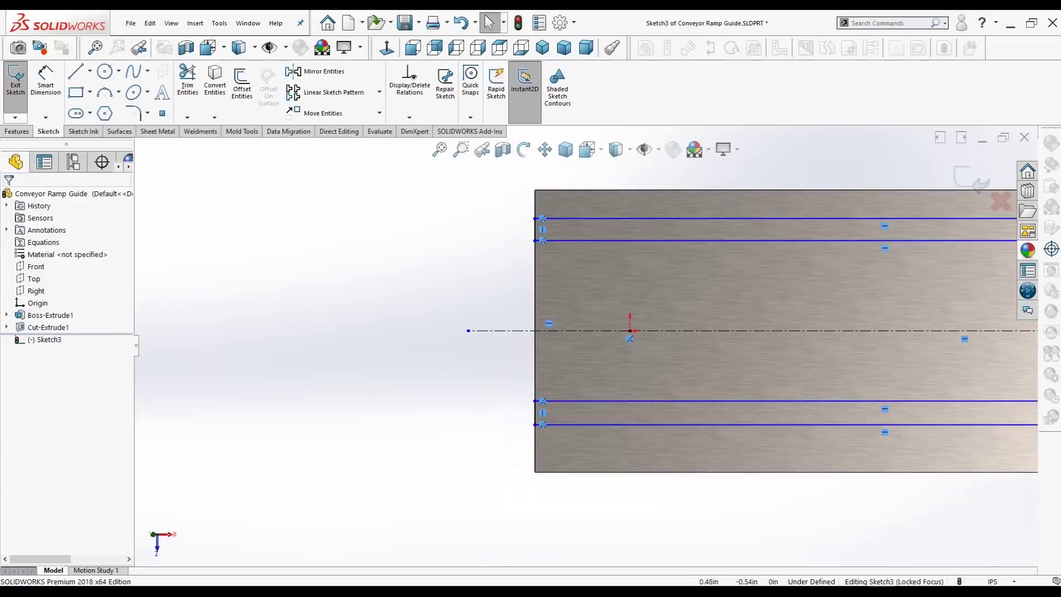
- Close the upper pair of lines at the ramp's low end with a vertical line about 0.12 in long
{"action": "scroll", "coordinate": [1020, 262], "scroll_direction": "down", "scroll_amount": 4}
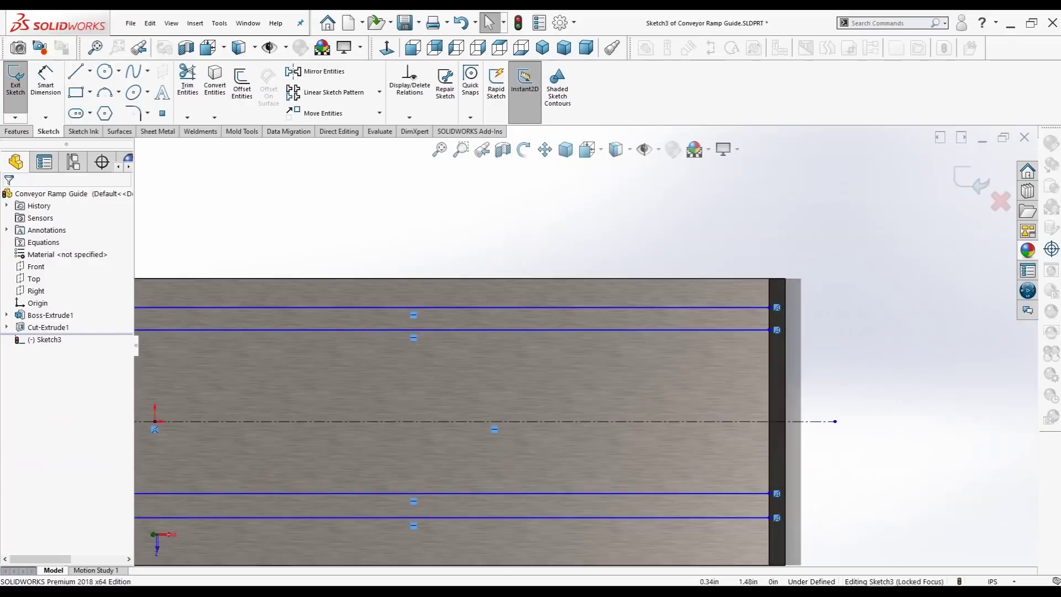
{"action": "key", "text": "l"}
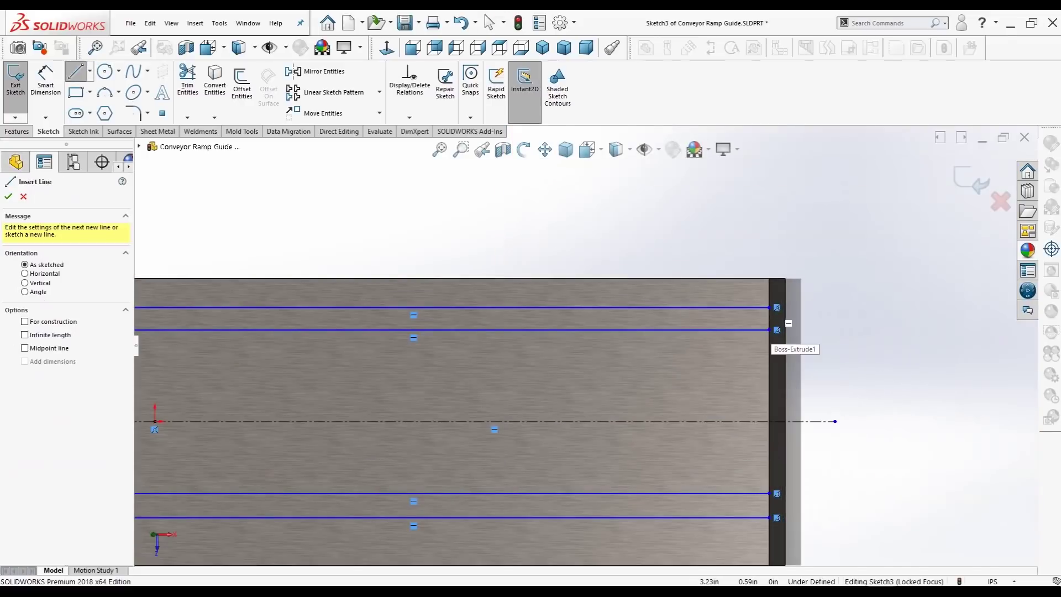
{"action": "left_click", "coordinate": [769, 307]}
{"action": "left_click", "coordinate": [769, 330]}
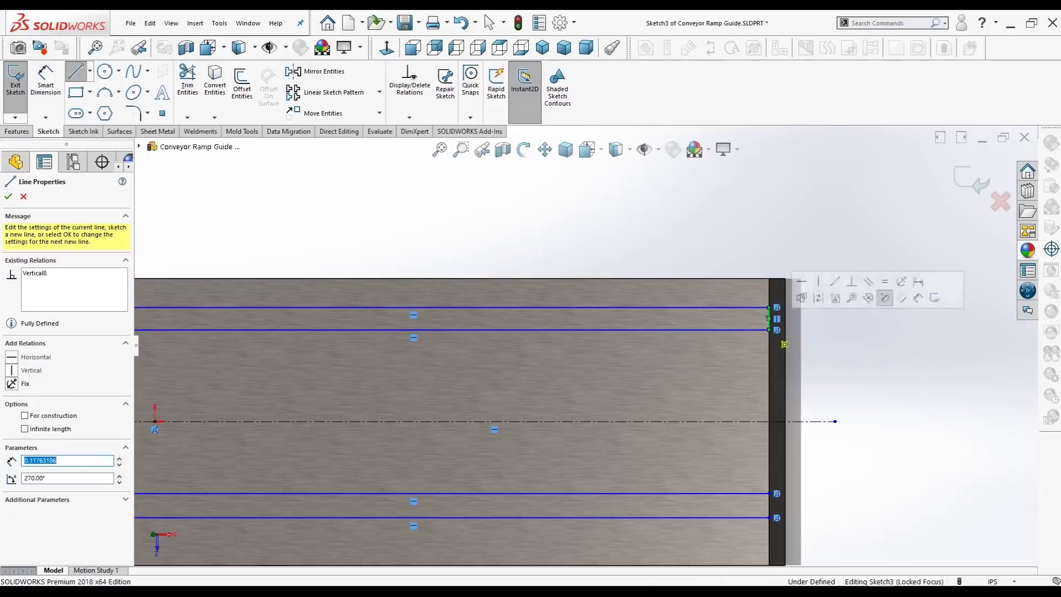
{"action": "key", "text": "Escape"}
{"action": "key", "text": "Escape"}
- Close the lower pair of lines at the ramp's low end with a vertical line about 0.13 in long
{"action": "scroll", "coordinate": [812, 487], "scroll_direction": "up", "scroll_amount": 2}
{"action": "scroll", "coordinate": [815, 492], "scroll_direction": "down", "scroll_amount": 2}
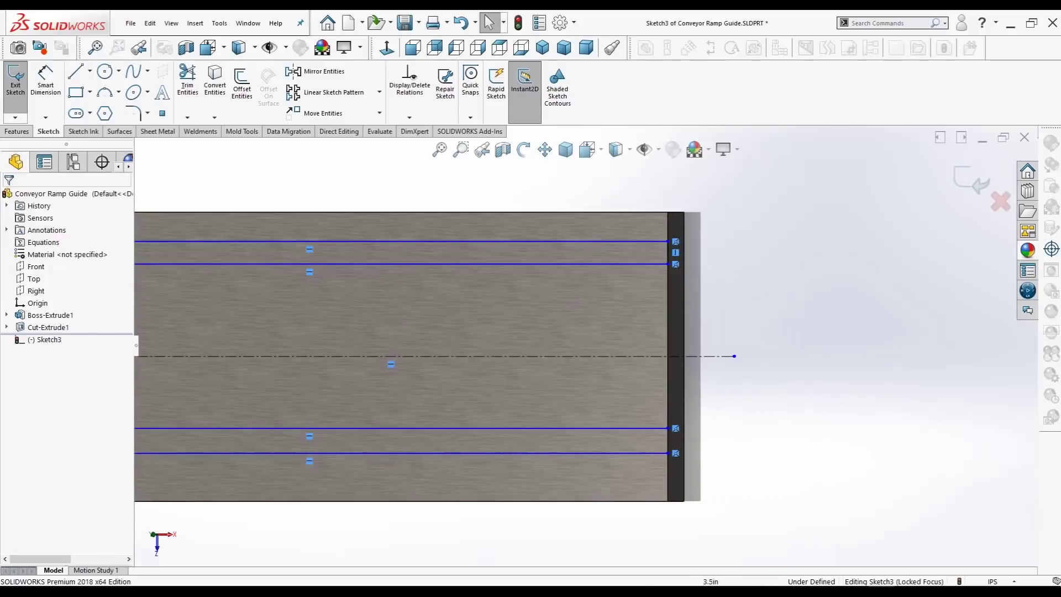
{"action": "key", "text": "l"}
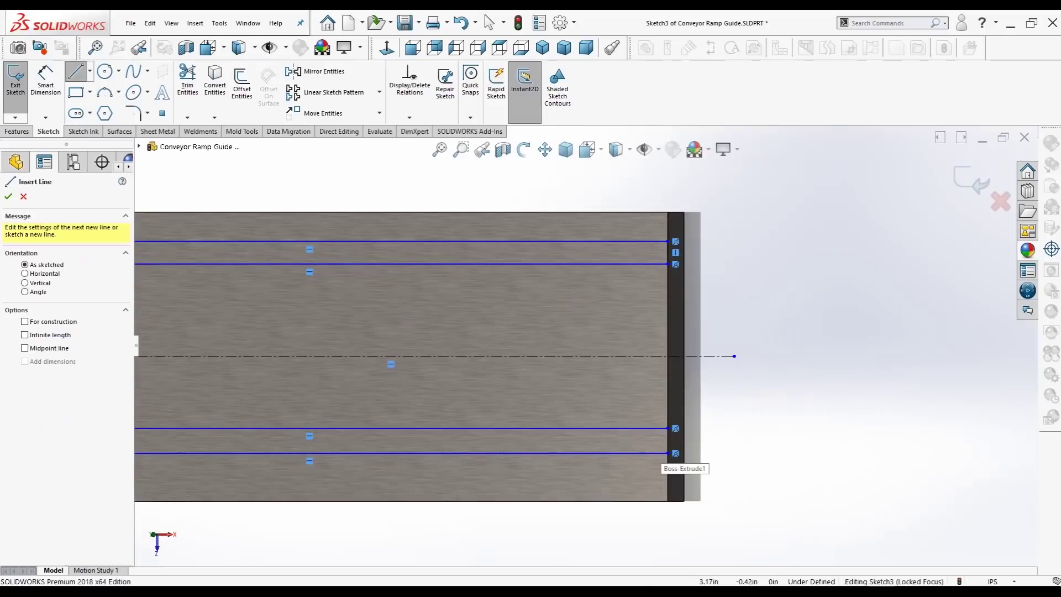
{"action": "left_click", "coordinate": [668, 429]}
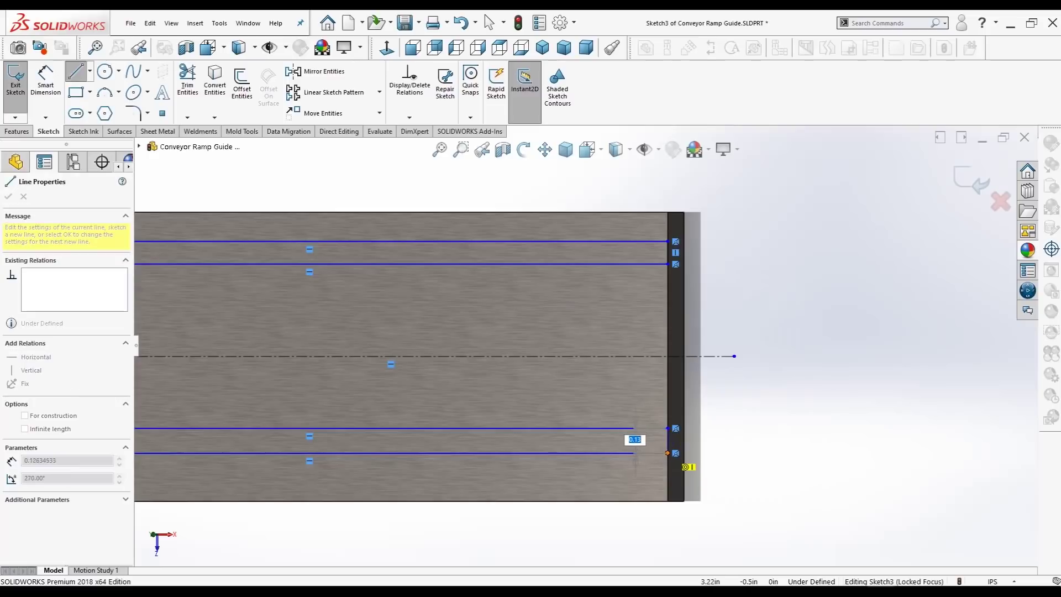
{"action": "left_click", "coordinate": [668, 453]}
{"action": "key", "text": "Escape"}
{"action": "scroll", "coordinate": [587, 346], "scroll_direction": "up", "scroll_amount": 2}
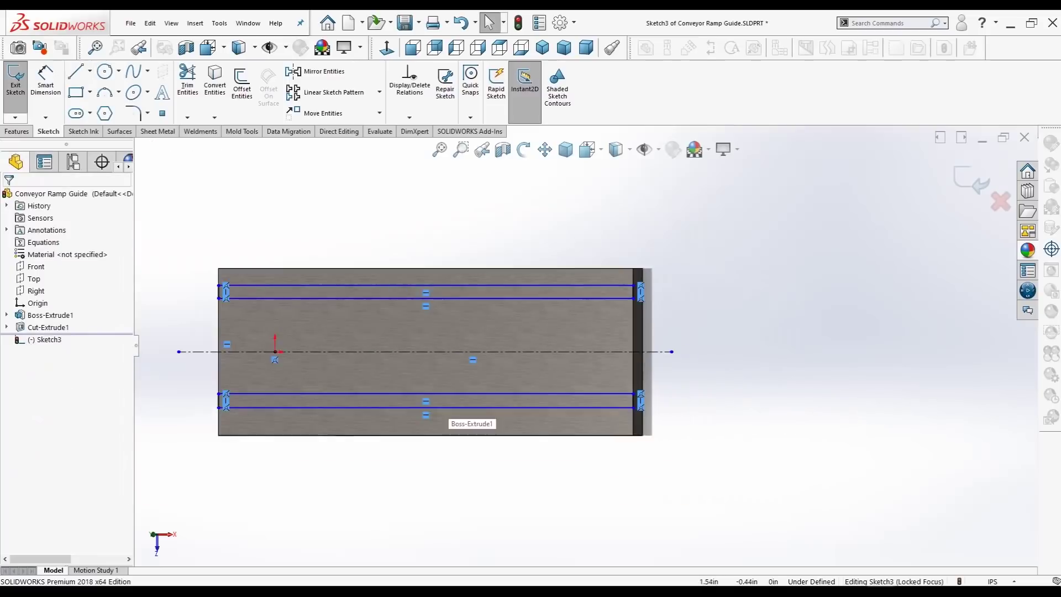
- Dimension the topmost guide line 0.25 in from the sloped face's upper edge
{"action": "scroll", "coordinate": [463, 410], "scroll_direction": "up", "scroll_amount": 1}
{"action": "scroll", "coordinate": [233, 299], "scroll_direction": "down", "scroll_amount": 1}
{"action": "left_click", "coordinate": [46, 88]}
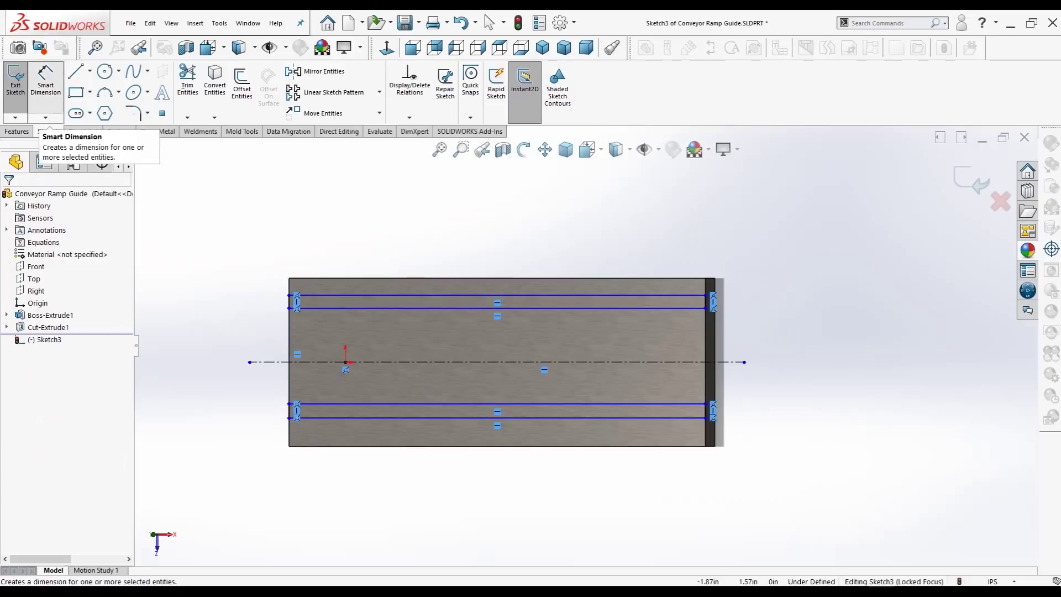
{"action": "left_click", "coordinate": [46, 82]}
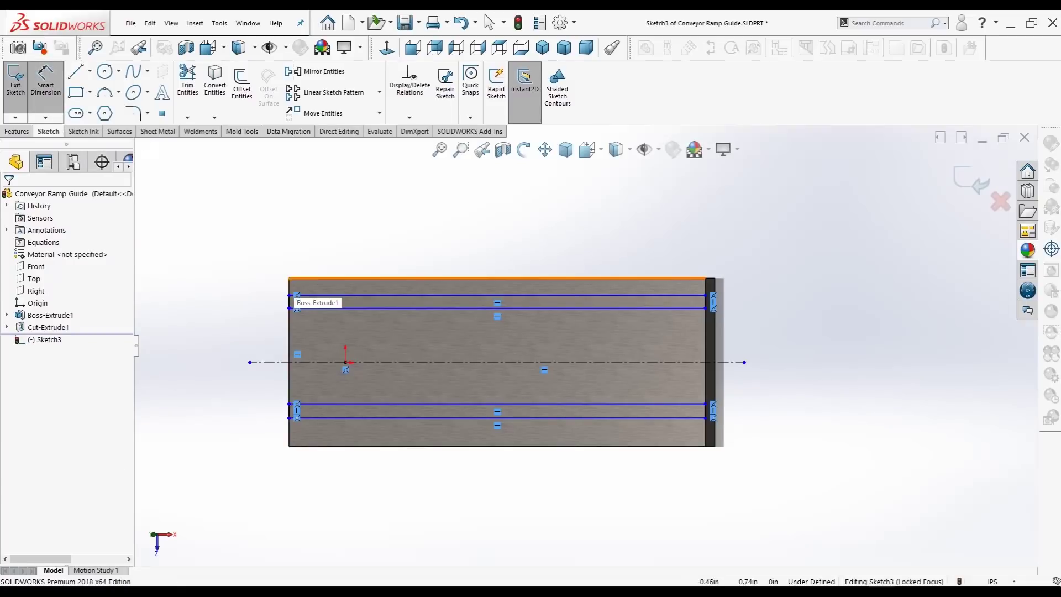
{"action": "left_click", "coordinate": [310, 295]}
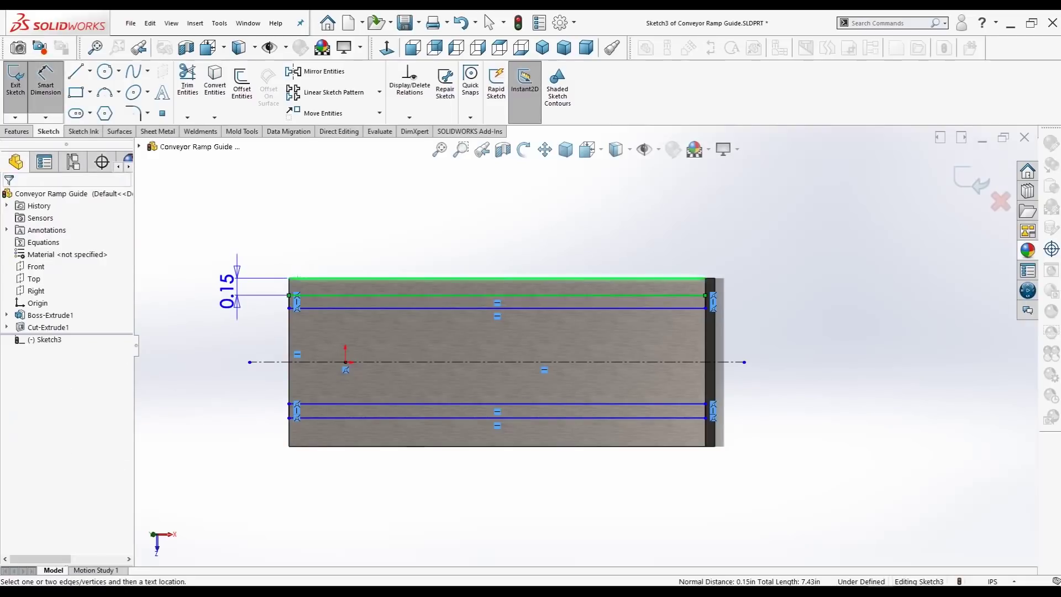
{"action": "left_click", "coordinate": [230, 290]}
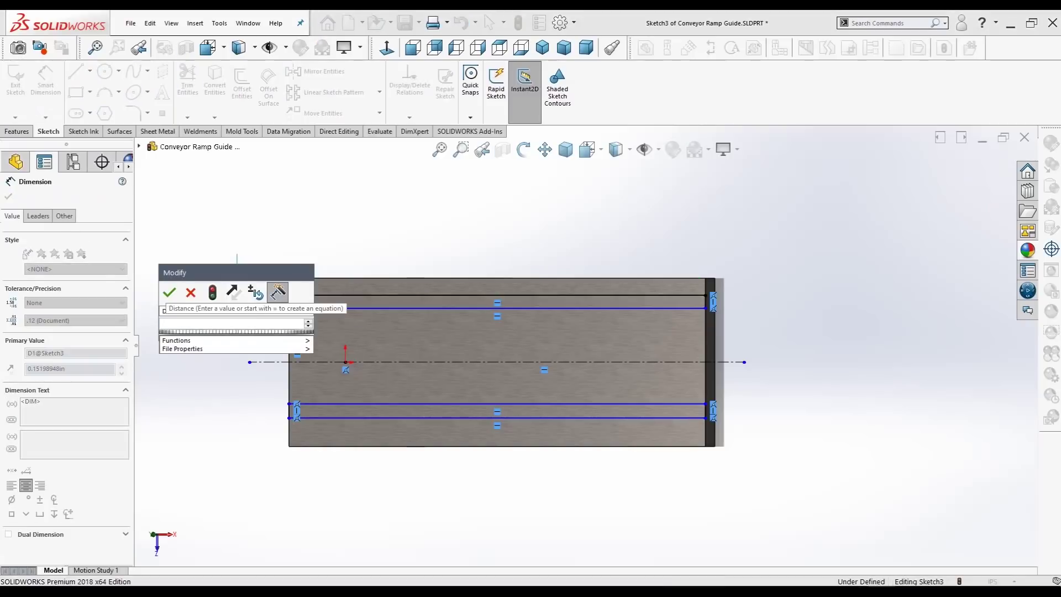
{"action": "type", "text": ".250"}
{"action": "key", "text": "Return"}
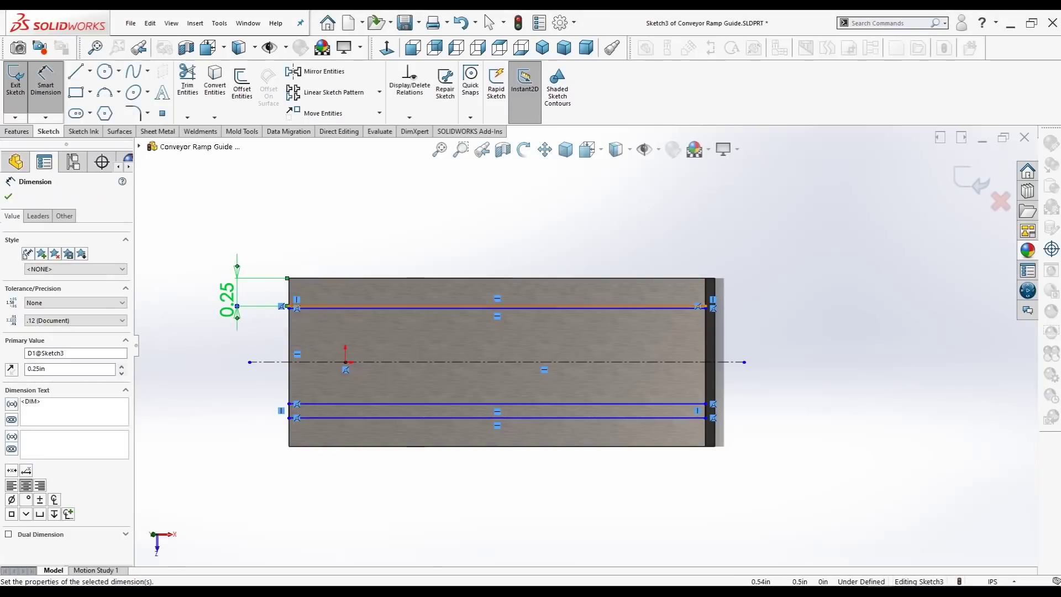
- Dimension the spacing between the two long lines of the upper guide rectangle to 0.25 in
{"action": "scroll", "coordinate": [414, 307], "scroll_direction": "down", "scroll_amount": 5}
{"action": "left_click", "coordinate": [468, 303]}
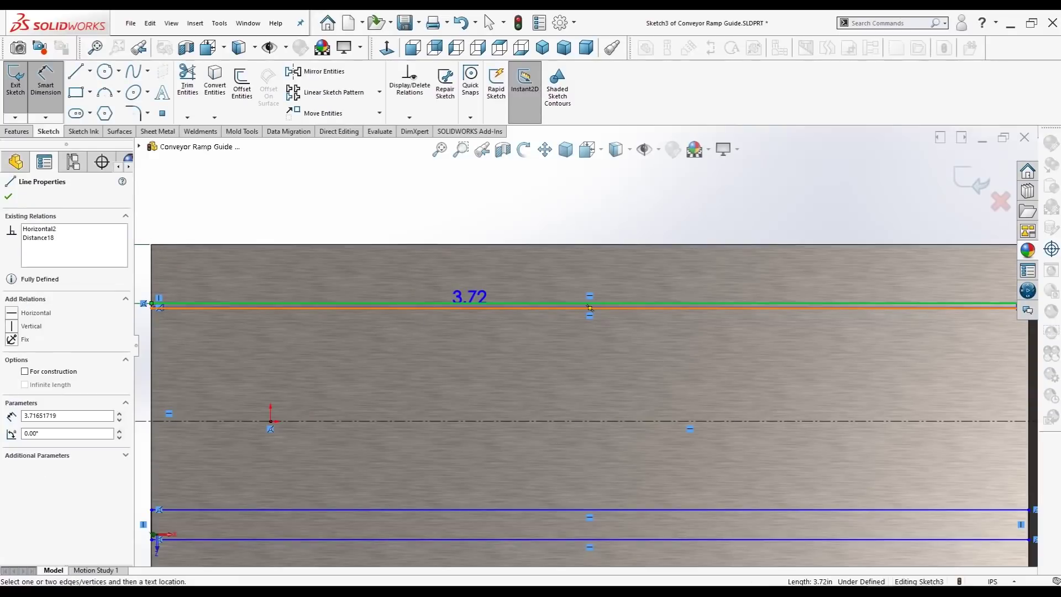
{"action": "left_click", "coordinate": [464, 308]}
{"action": "scroll", "coordinate": [181, 318], "scroll_direction": "up", "scroll_amount": 2}
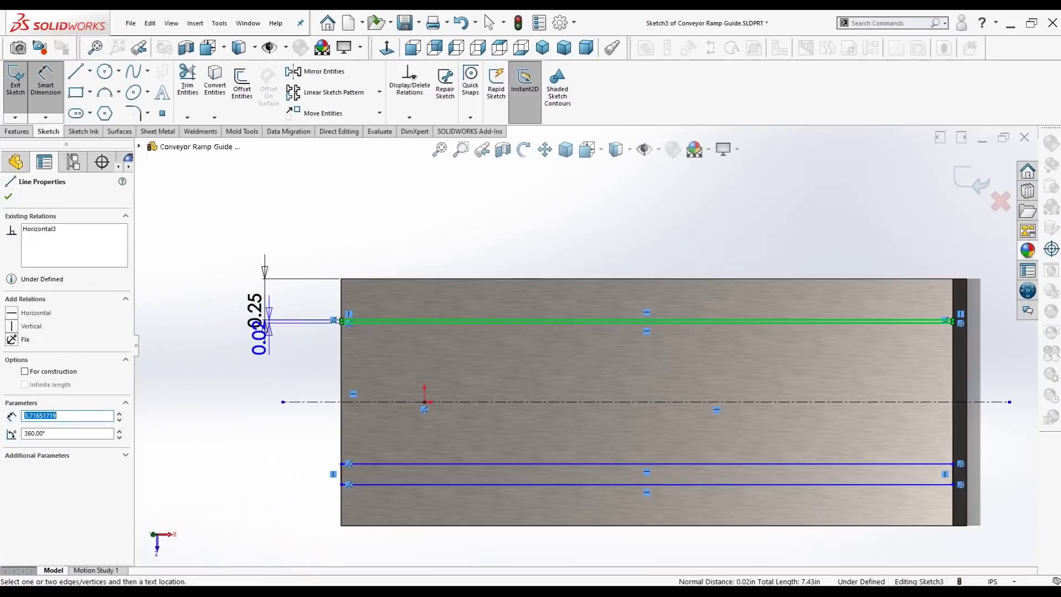
{"action": "scroll", "coordinate": [952, 332], "scroll_direction": "up", "scroll_amount": 2}
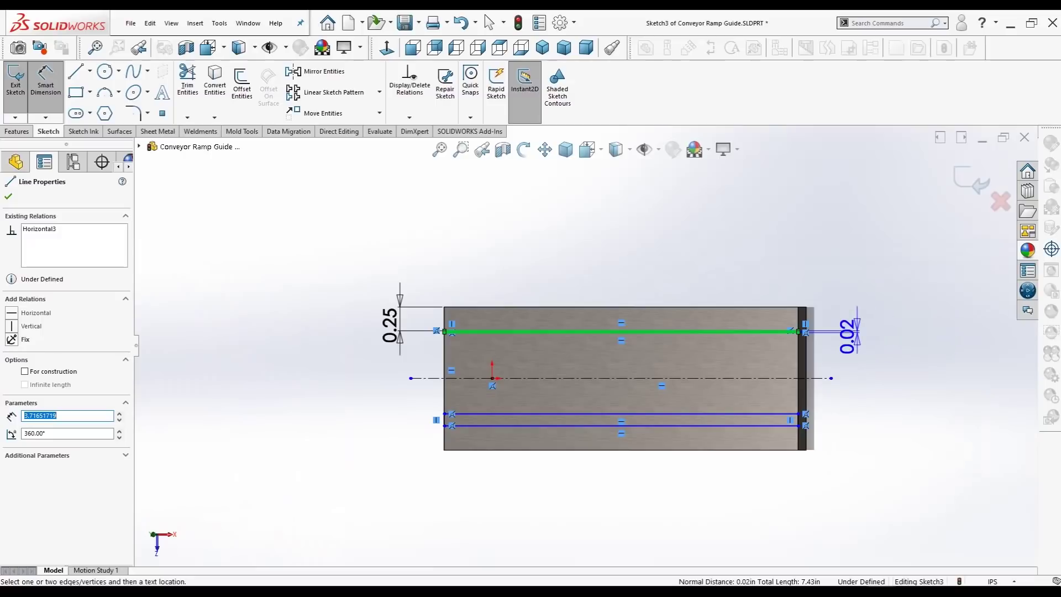
{"action": "left_click", "coordinate": [850, 365]}
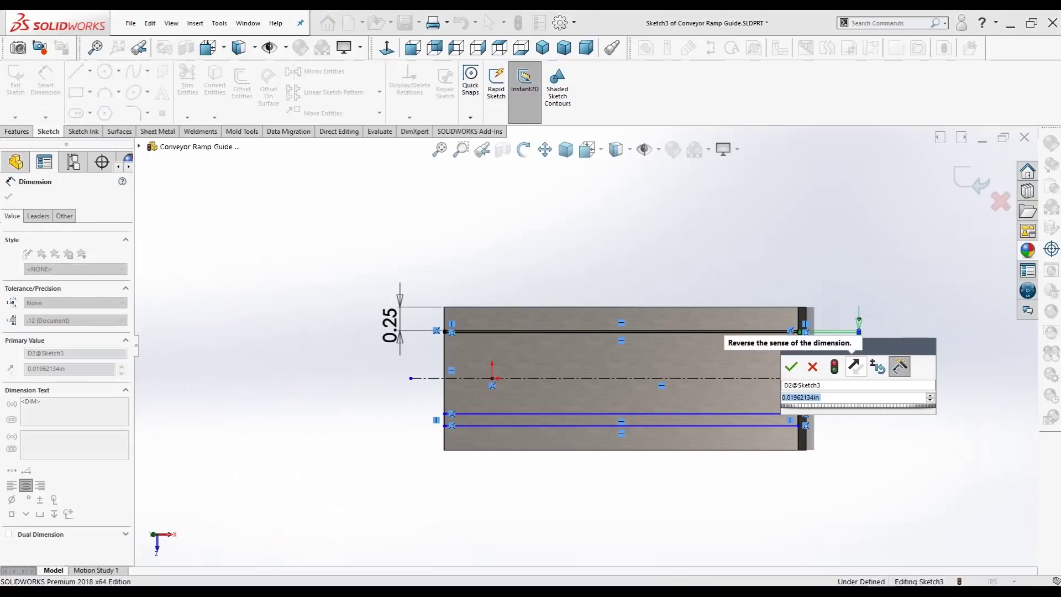
{"action": "type", "text": "."}
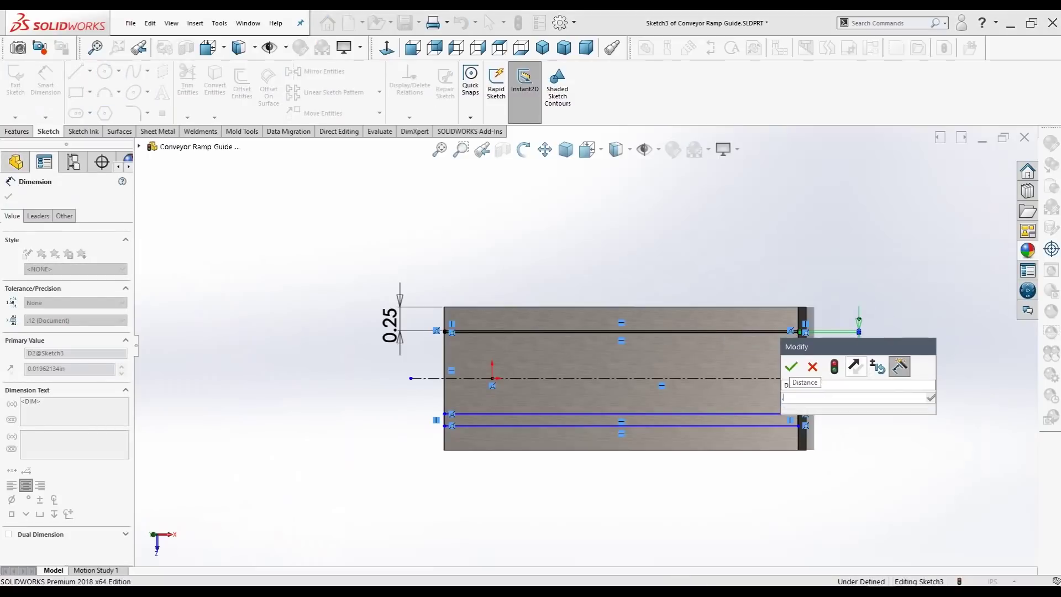
{"action": "type", "text": "250"}
{"action": "key", "text": "Return"}
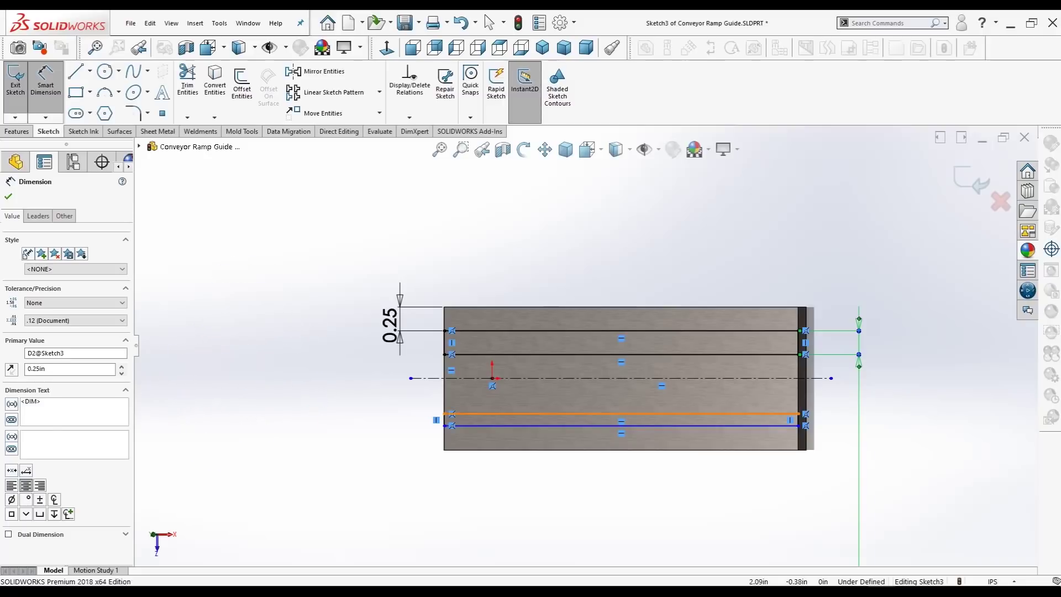
- Dimension the spacing between the two long lines of the lower guide rectangle to 0.25 in
{"action": "left_click", "coordinate": [624, 413]}
{"action": "left_click", "coordinate": [691, 425]}
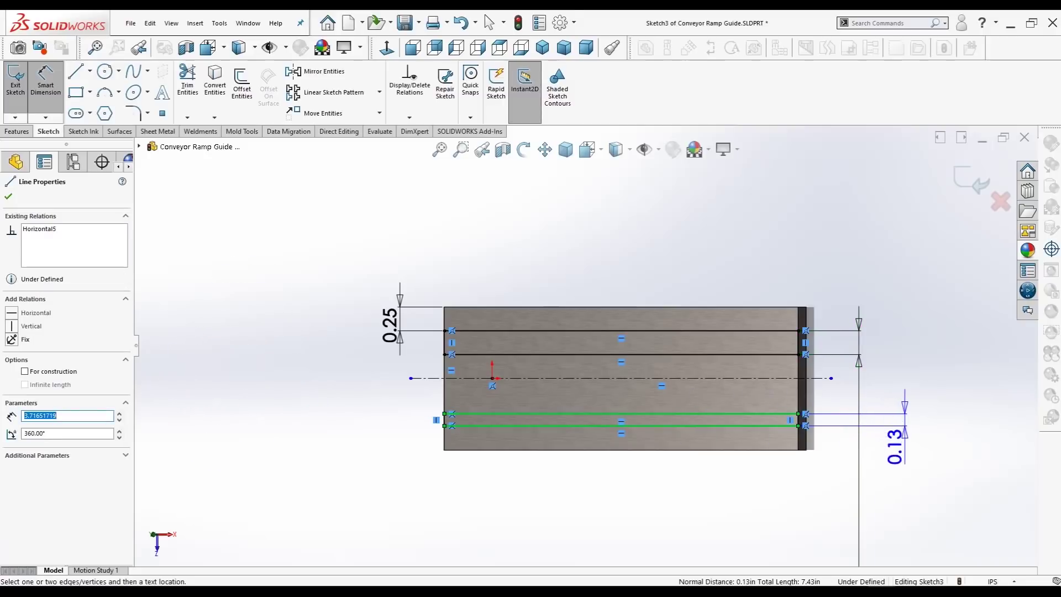
{"action": "left_click", "coordinate": [897, 458]}
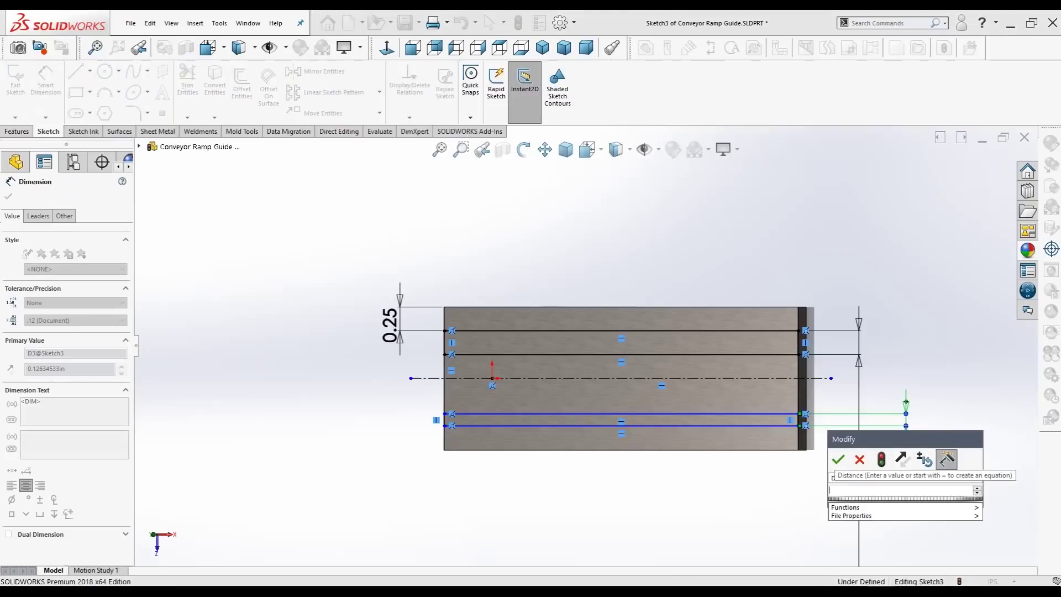
{"action": "type", "text": "0.25"}
{"action": "key", "text": "Return"}
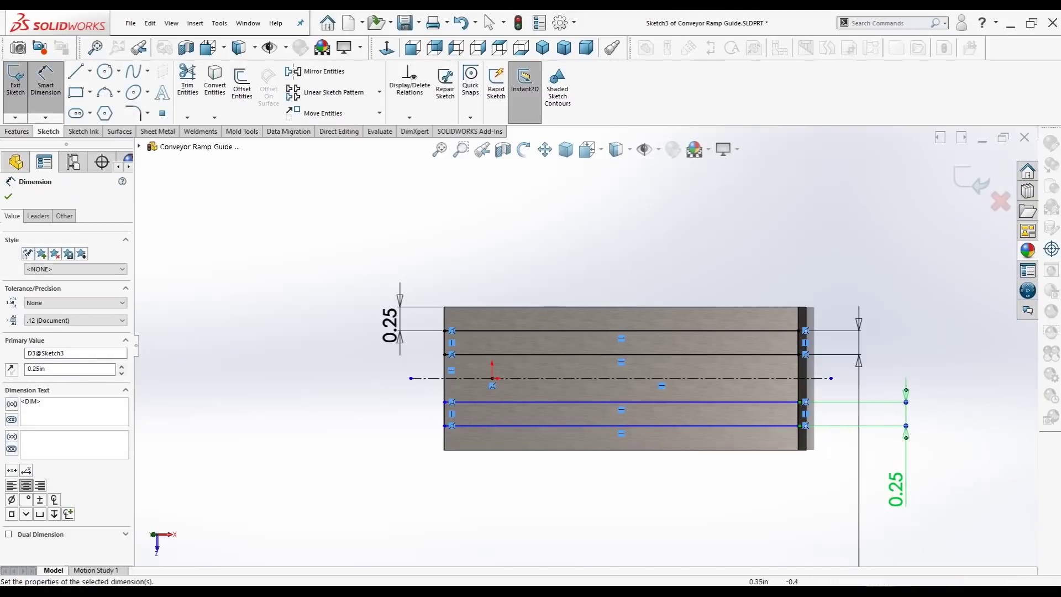
- Dimension the lowest guide line 0.25 in from the sloped face's lower edge
{"action": "left_click", "coordinate": [621, 425]}
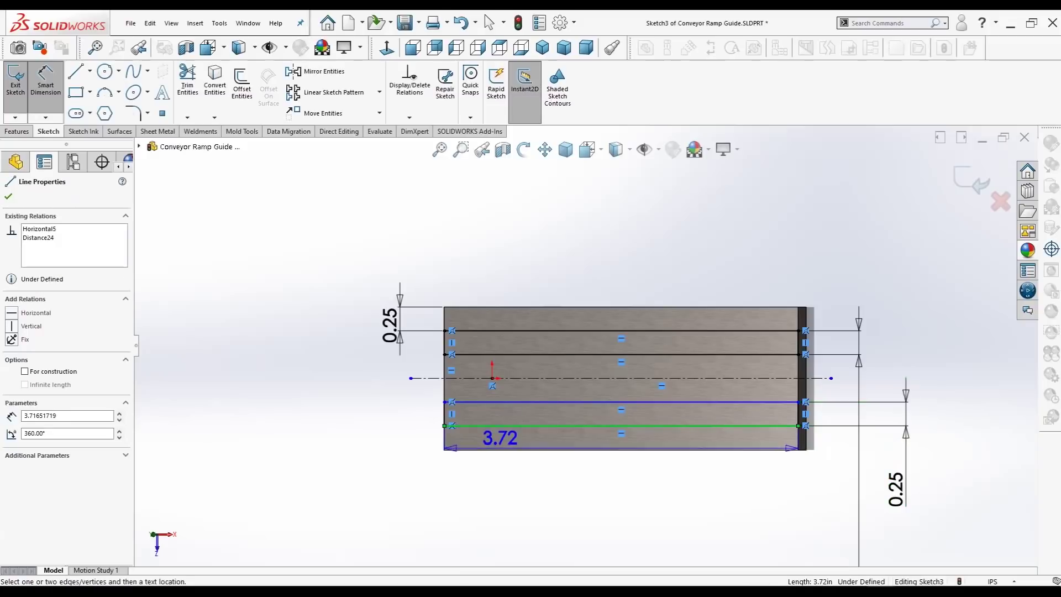
{"action": "left_click", "coordinate": [500, 450]}
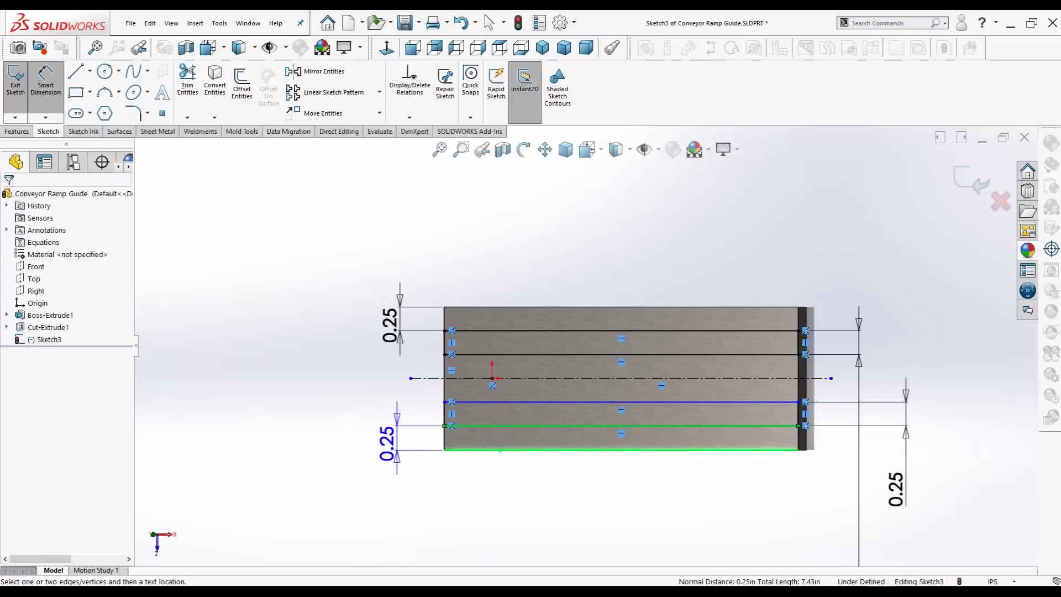
{"action": "left_click", "coordinate": [393, 442]}
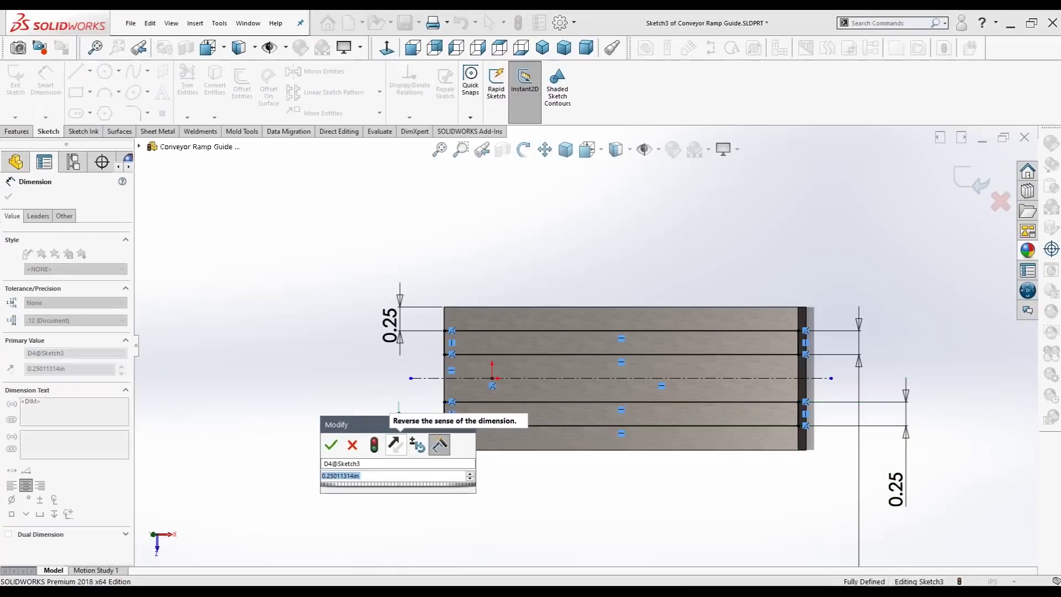
{"action": "type", "text": "="}
{"action": "type", "text": ".250"}
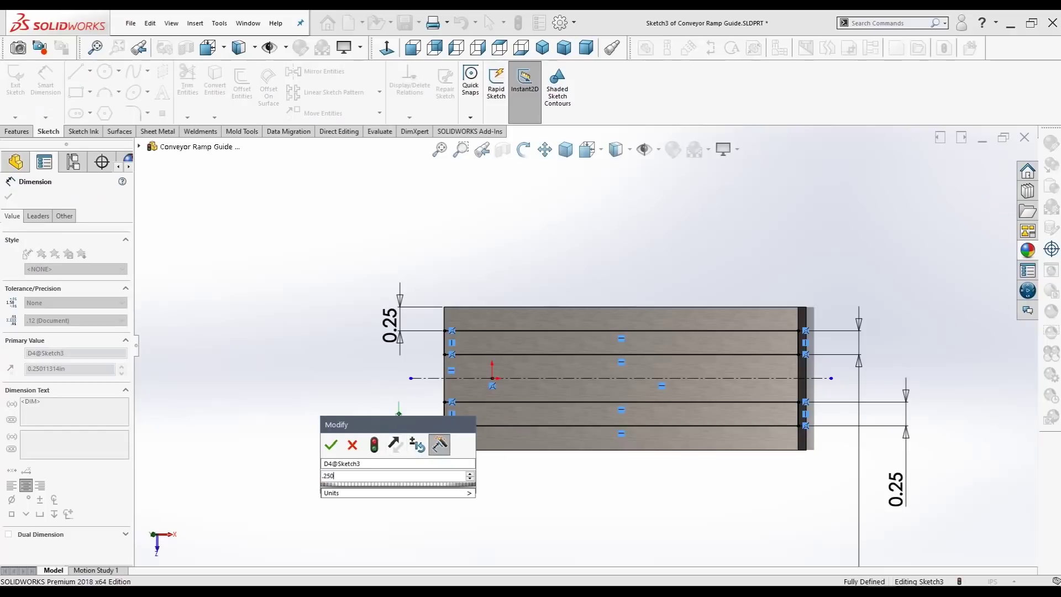
{"action": "key", "text": "Return"}
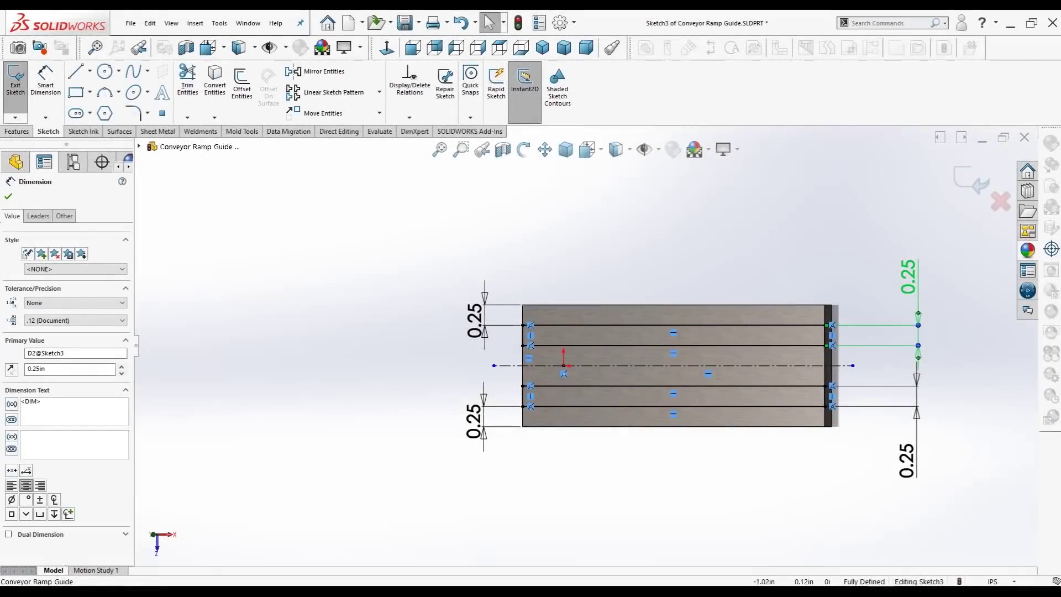
{"action": "scroll", "coordinate": [725, 422], "scroll_direction": "up", "scroll_amount": 3}
{"action": "scroll", "coordinate": [720, 397], "scroll_direction": "down", "scroll_amount": 3}
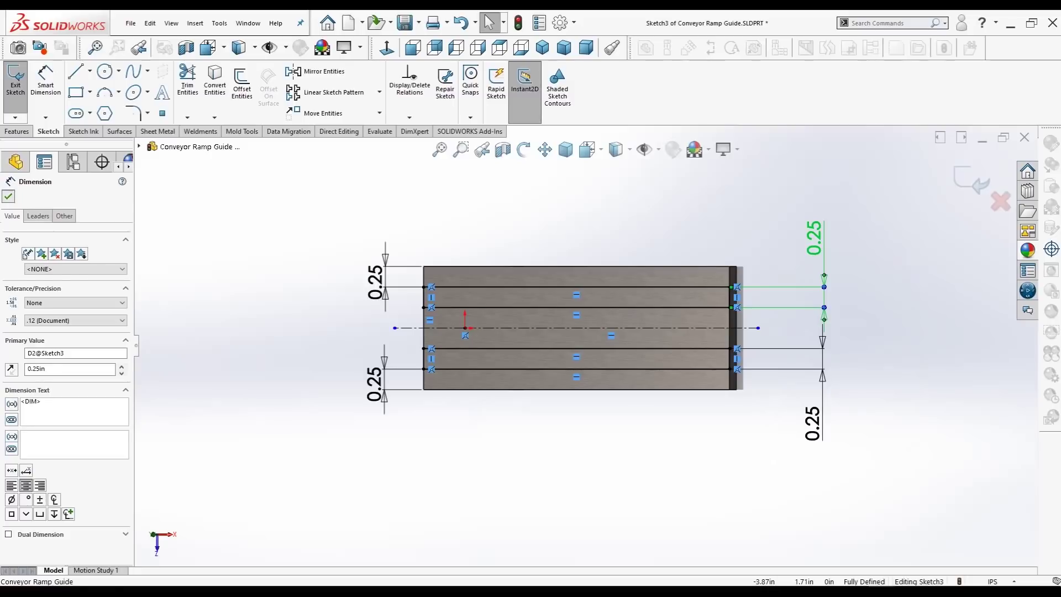
{"action": "left_click", "coordinate": [9, 196]}
- Extrude the two guide rectangles as a blind boss 0.25 in off the sloped face
{"action": "left_click", "coordinate": [17, 131]}
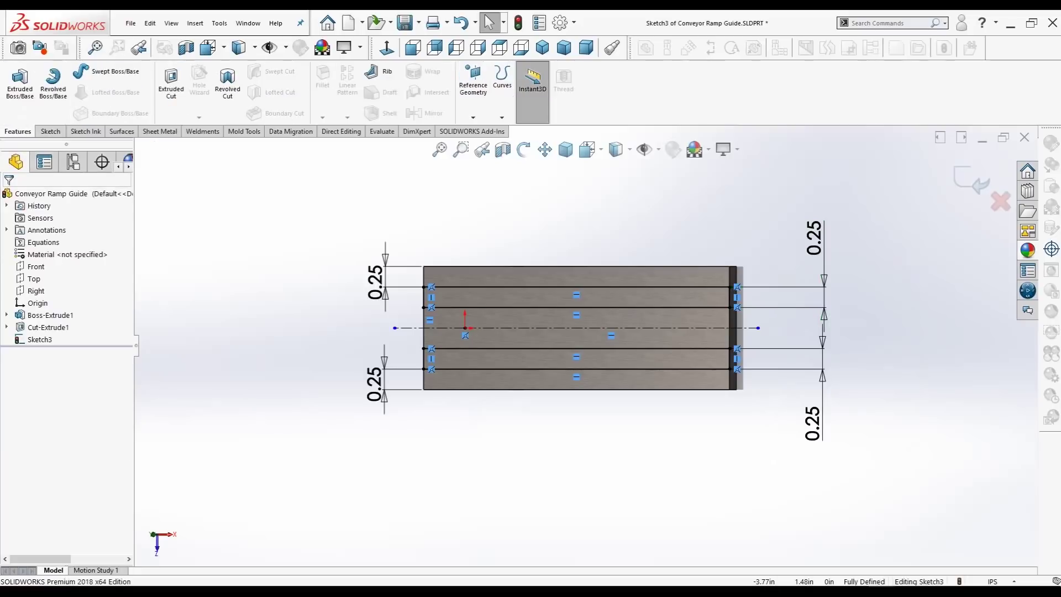
{"action": "left_click", "coordinate": [20, 80]}
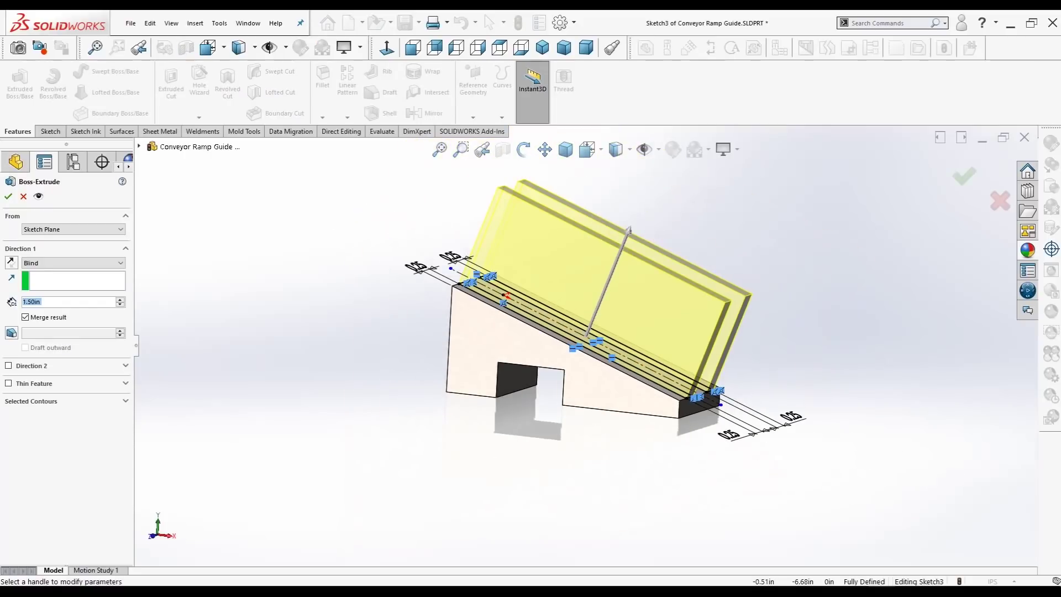
{"action": "key", "text": "BackSpace"}
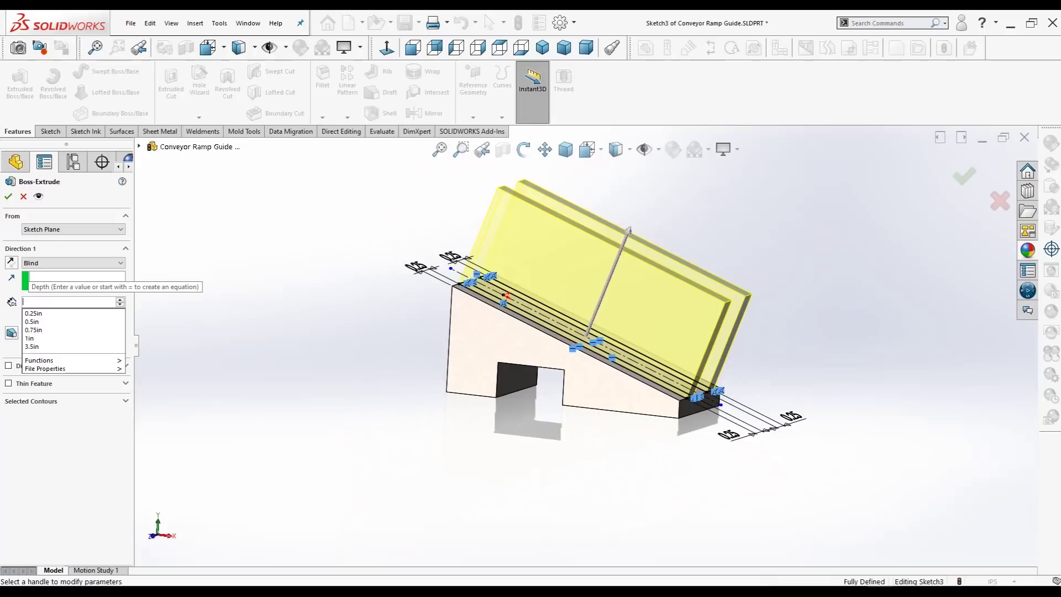
{"action": "type", "text": ".250"}
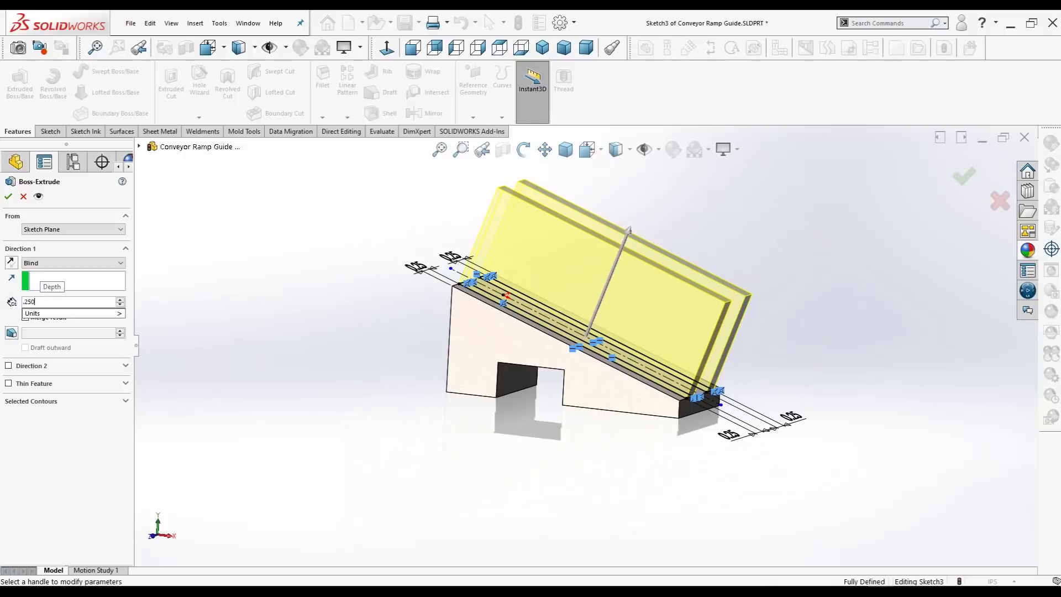
{"action": "key", "text": "Return"}
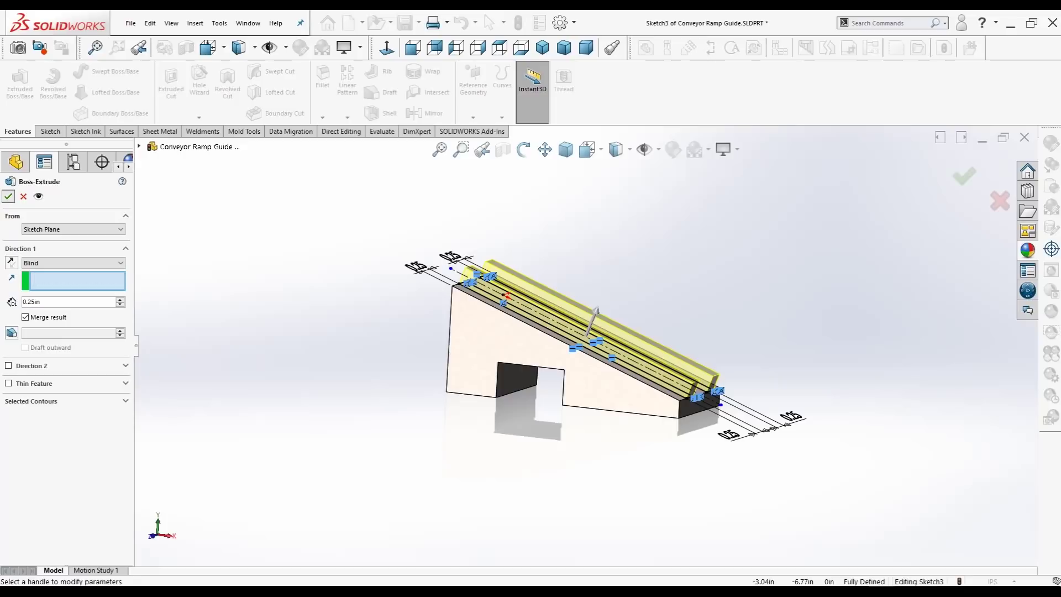
{"action": "key", "text": "Return"}
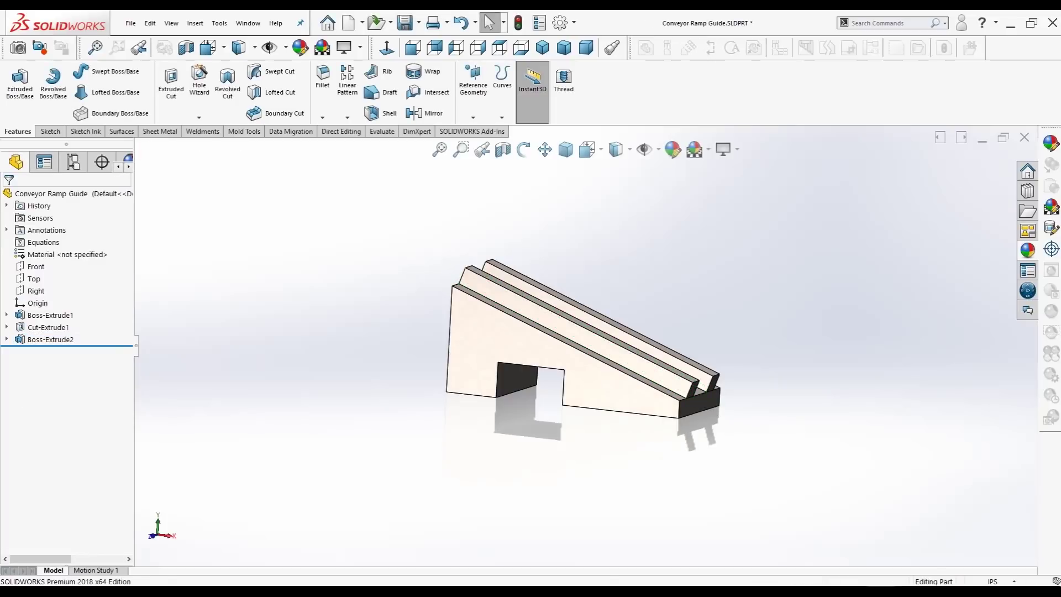
- Start a 0.10 in symmetric fillet on the near guide's outer top and base edges and the ramp's near sloped edge
{"action": "left_click", "coordinate": [542, 48]}
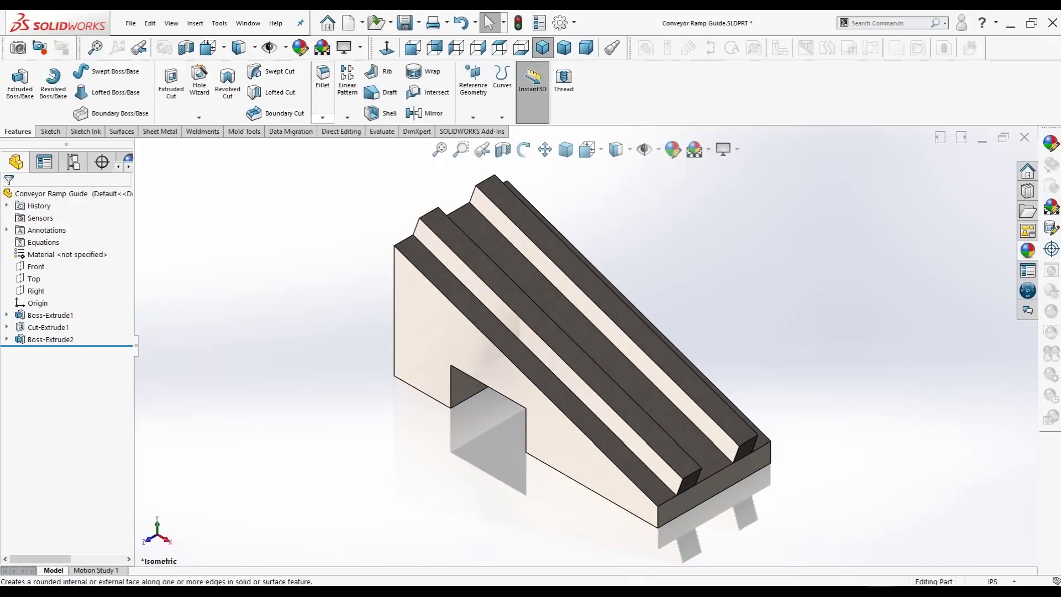
{"action": "left_click", "coordinate": [323, 118]}
{"action": "left_click", "coordinate": [336, 131]}
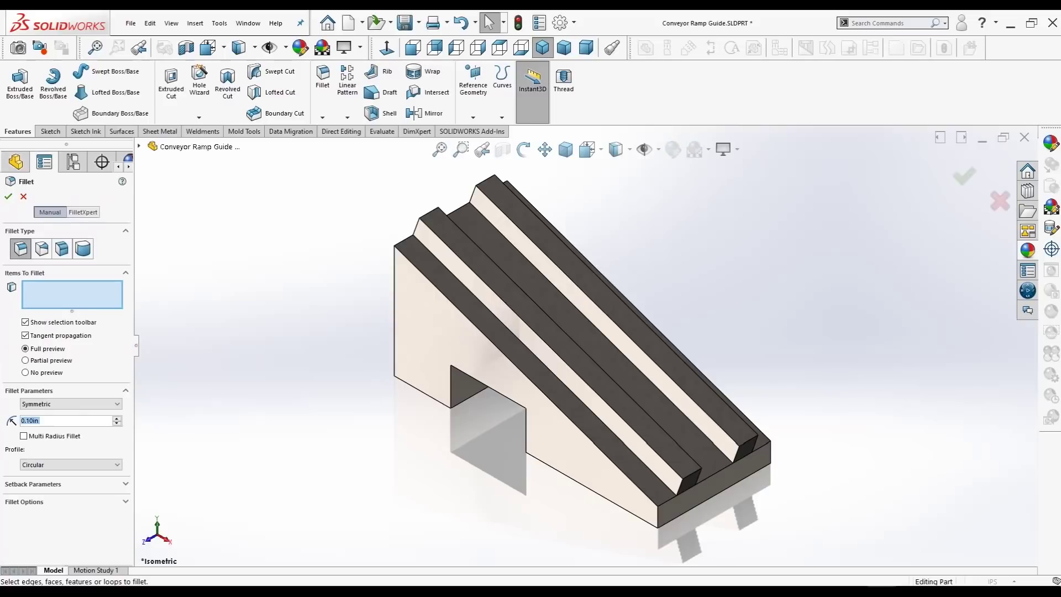
{"action": "scroll", "coordinate": [837, 423], "scroll_direction": "down", "scroll_amount": 1}
{"action": "scroll", "coordinate": [627, 442], "scroll_direction": "up", "scroll_amount": 3}
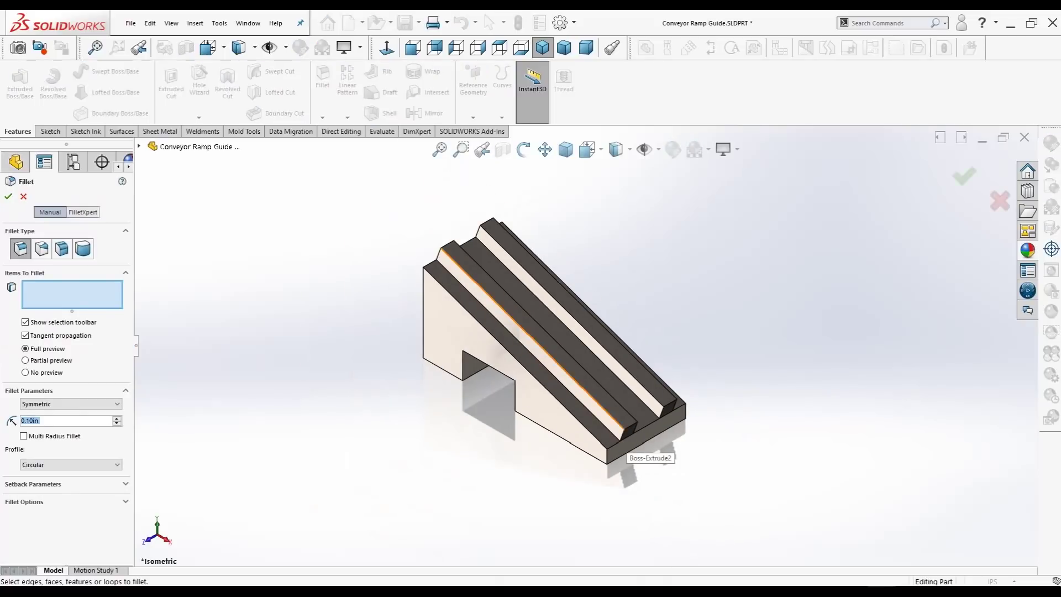
{"action": "left_click", "coordinate": [600, 406]}
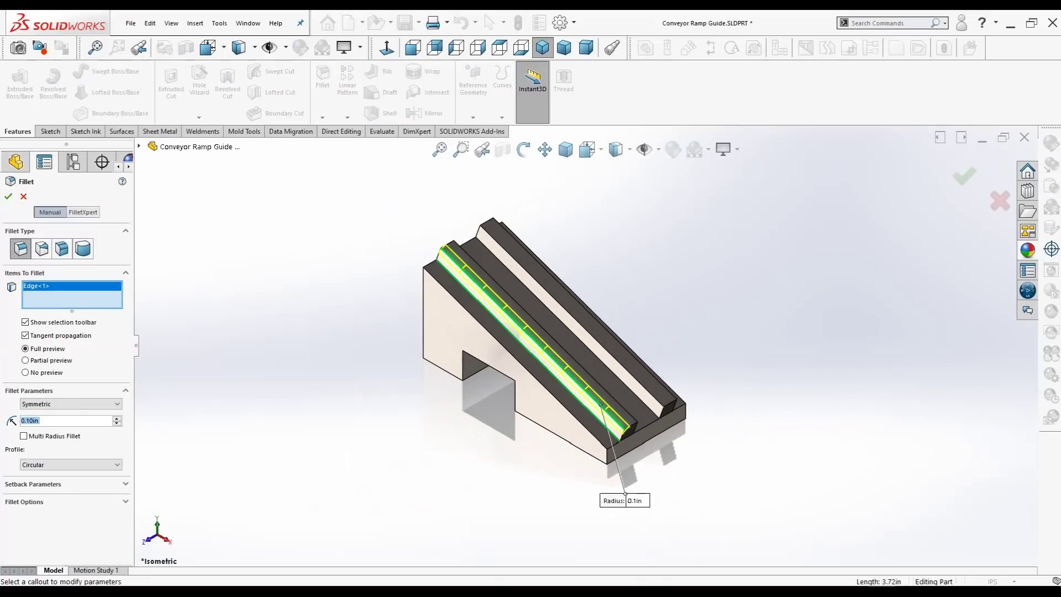
{"action": "left_click", "coordinate": [597, 422]}
{"action": "left_click", "coordinate": [599, 442]}
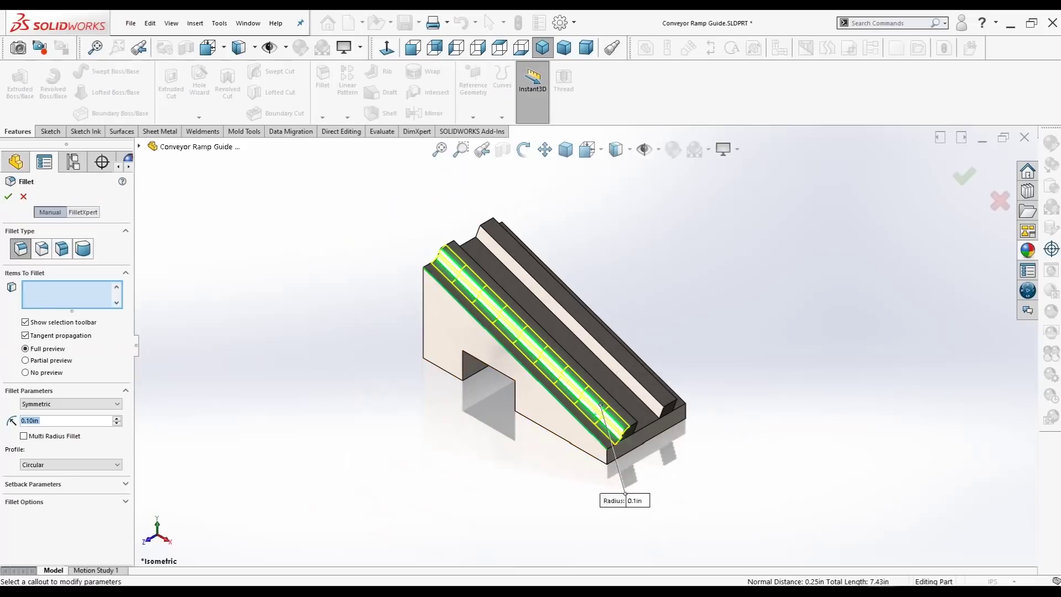
- Add the far guide's two top edges, its outer base edge and the ramp's far sloped edge to the fillet
{"action": "middle_click_drag", "start_coordinate": [595, 414], "coordinate": [508, 449]}
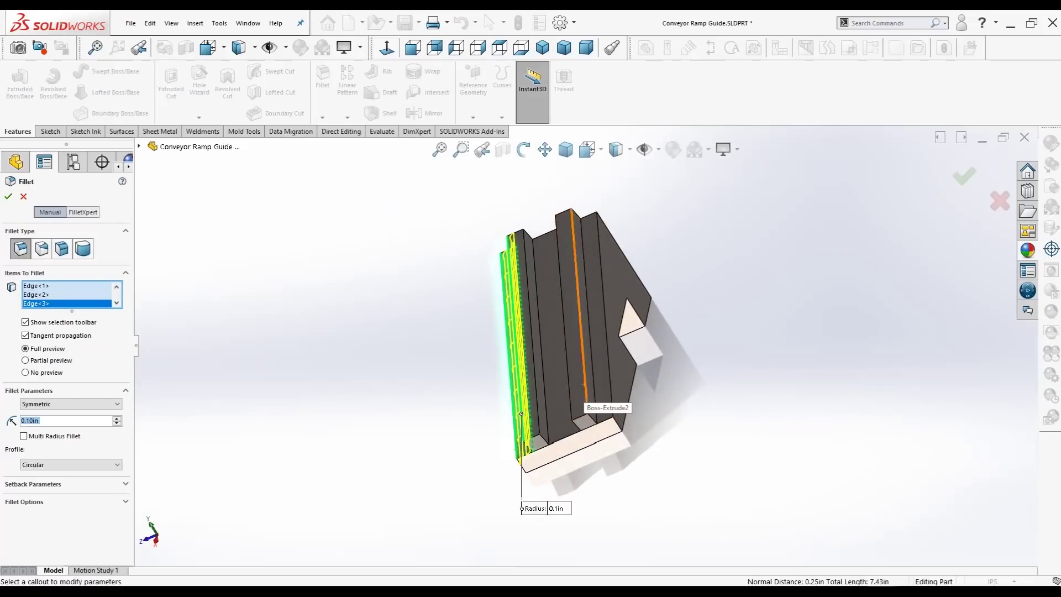
{"action": "left_click", "coordinate": [586, 404]}
{"action": "left_click", "coordinate": [583, 359]}
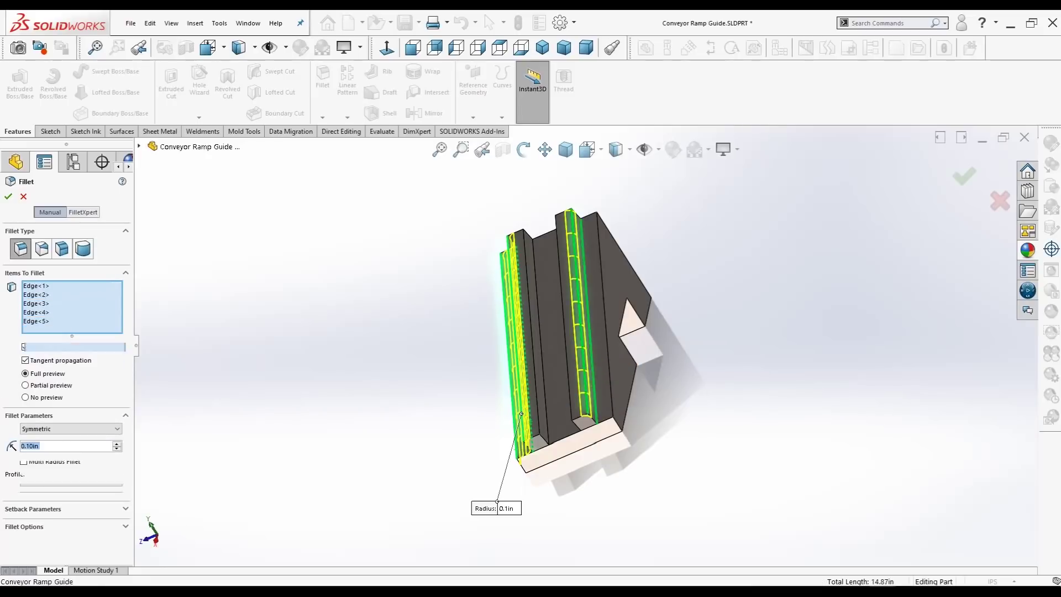
{"action": "left_click", "coordinate": [610, 387]}
{"action": "middle_click_drag", "start_coordinate": [597, 398], "coordinate": [548, 402]}
{"action": "left_click", "coordinate": [649, 387]}
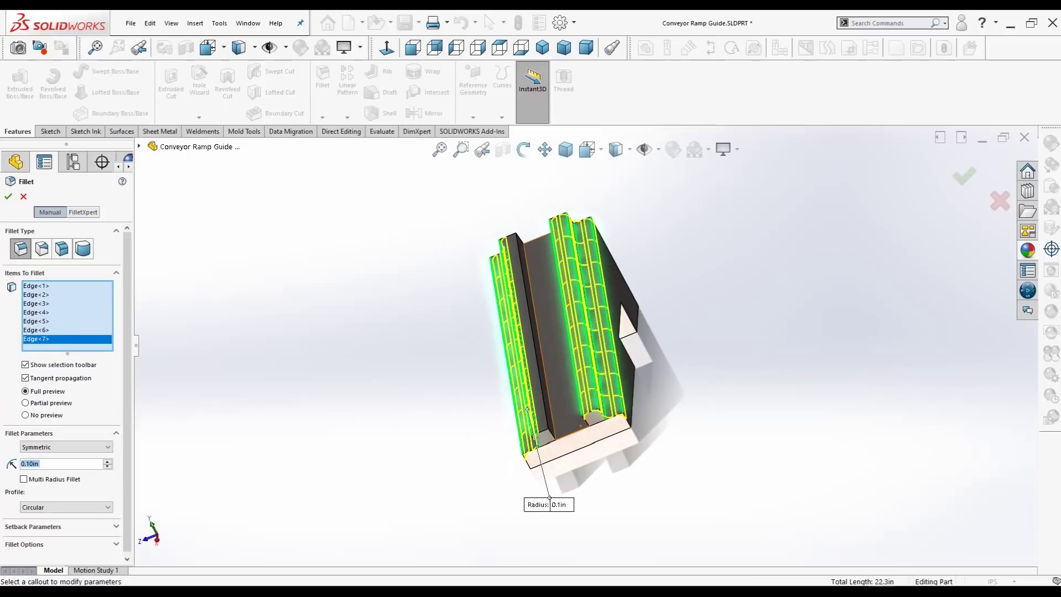
- Add the near guide's inner top and base edges and the far guide's inner base edge, completing the 0.10 in fillet
{"action": "left_click", "coordinate": [546, 402]}
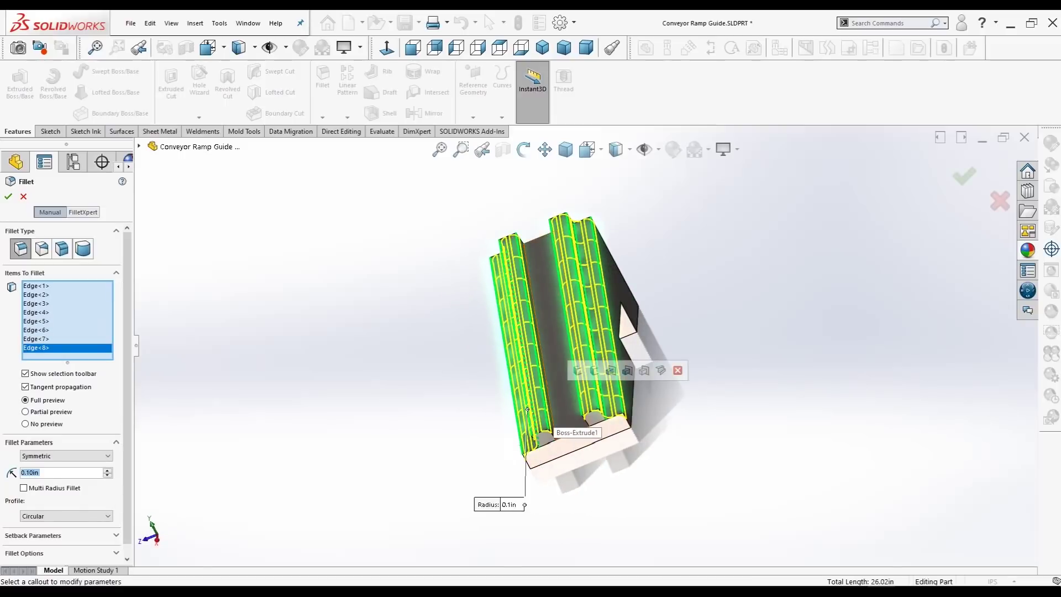
{"action": "left_click", "coordinate": [549, 406]}
{"action": "middle_click_drag", "start_coordinate": [553, 412], "coordinate": [643, 410]}
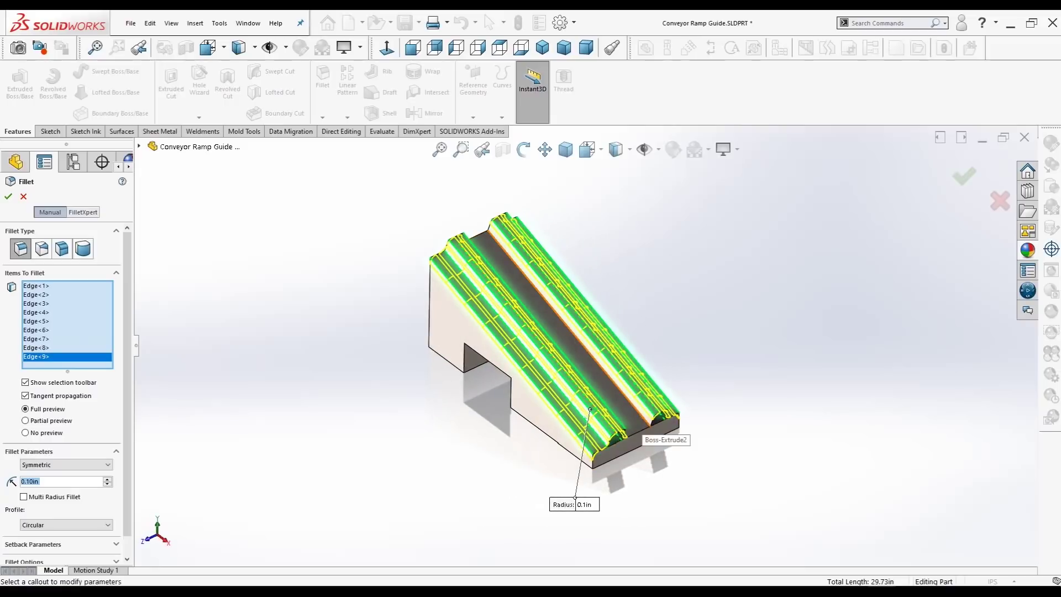
{"action": "left_click", "coordinate": [644, 421]}
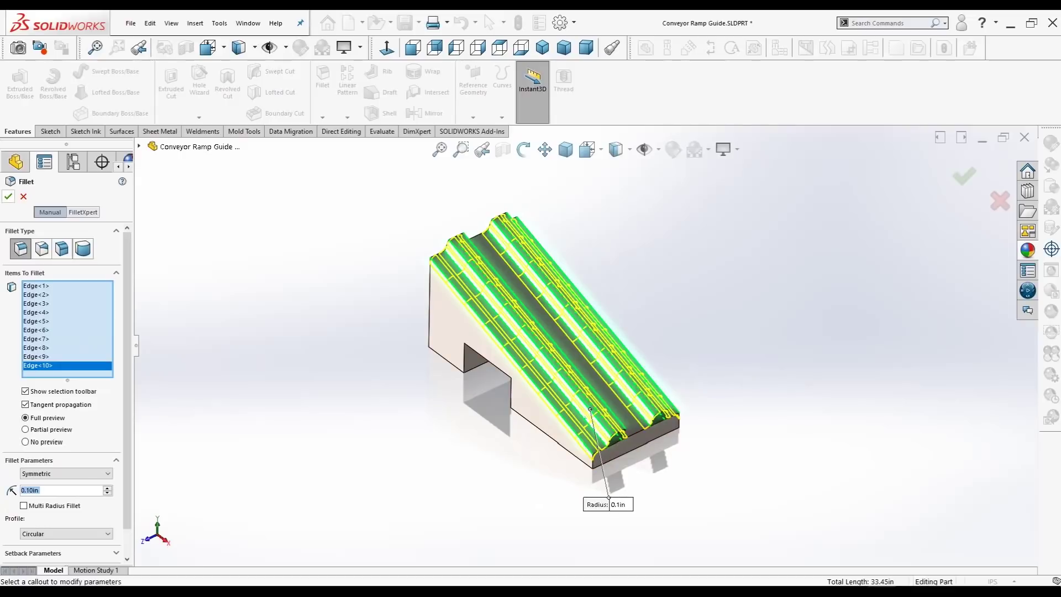
{"action": "left_click", "coordinate": [8, 197]}
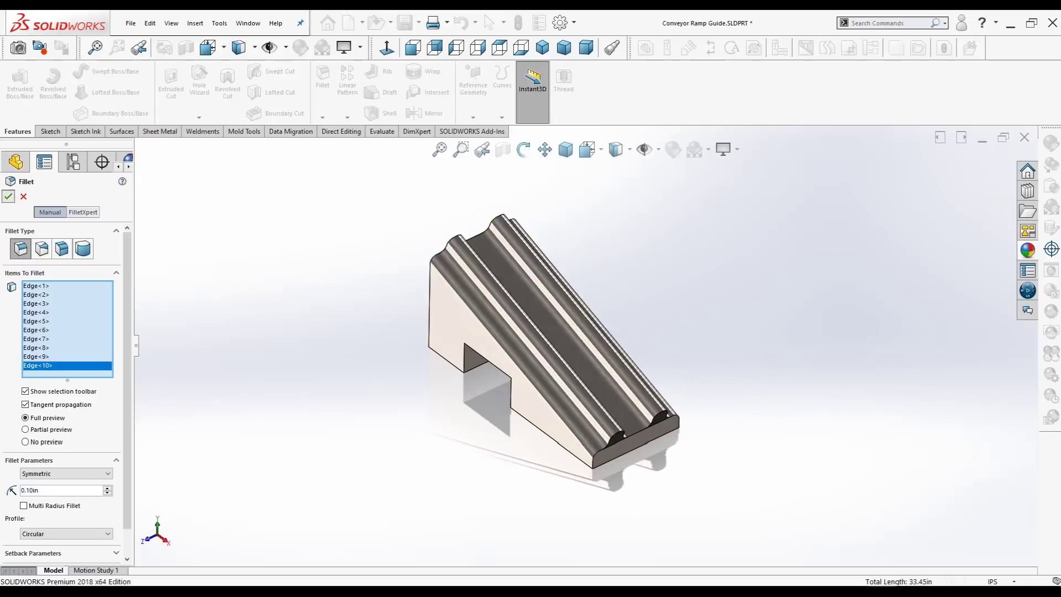
- Fillet the tall end face's two vertical side edges and its upper edge between the guides with a 0.10 in radius
{"action": "middle_click_drag", "start_coordinate": [558, 332], "coordinate": [620, 342]}
{"action": "mouse_move", "coordinate": [464, 326]}
{"action": "middle_mouse_down"}
{"action": "mouse_move", "coordinate": [425, 322]}
{"action": "mouse_move", "coordinate": [465, 318]}
{"action": "middle_mouse_up"}
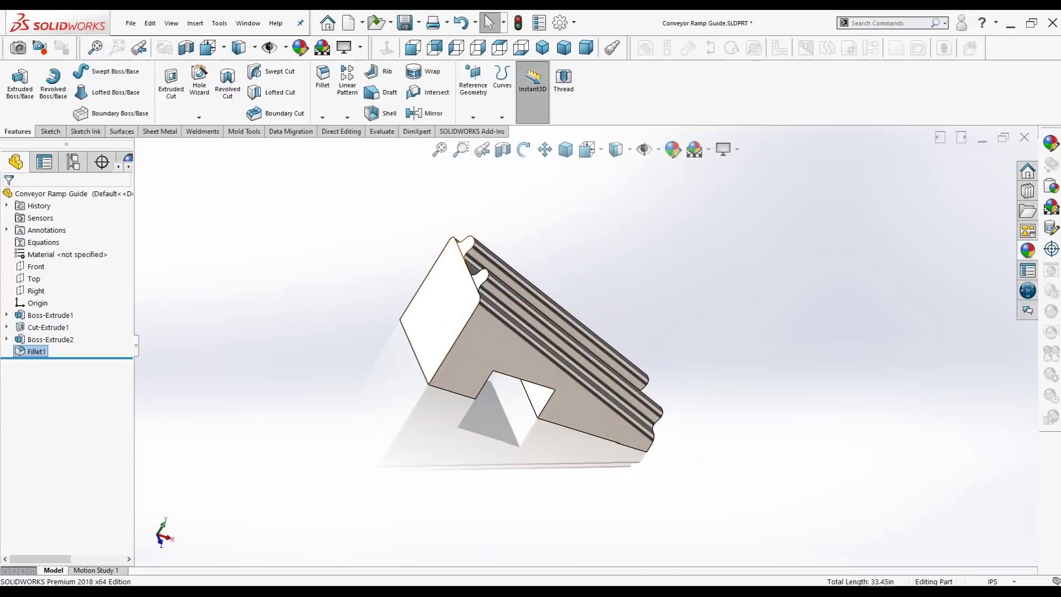
{"action": "left_click", "coordinate": [323, 118]}
{"action": "left_click", "coordinate": [340, 132]}
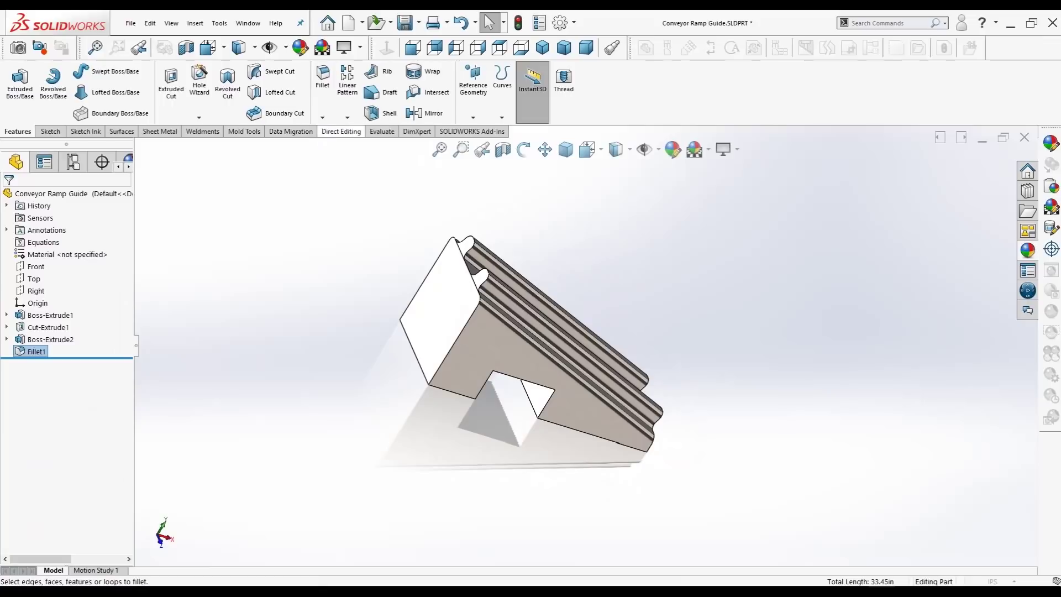
{"action": "left_click", "coordinate": [468, 269]}
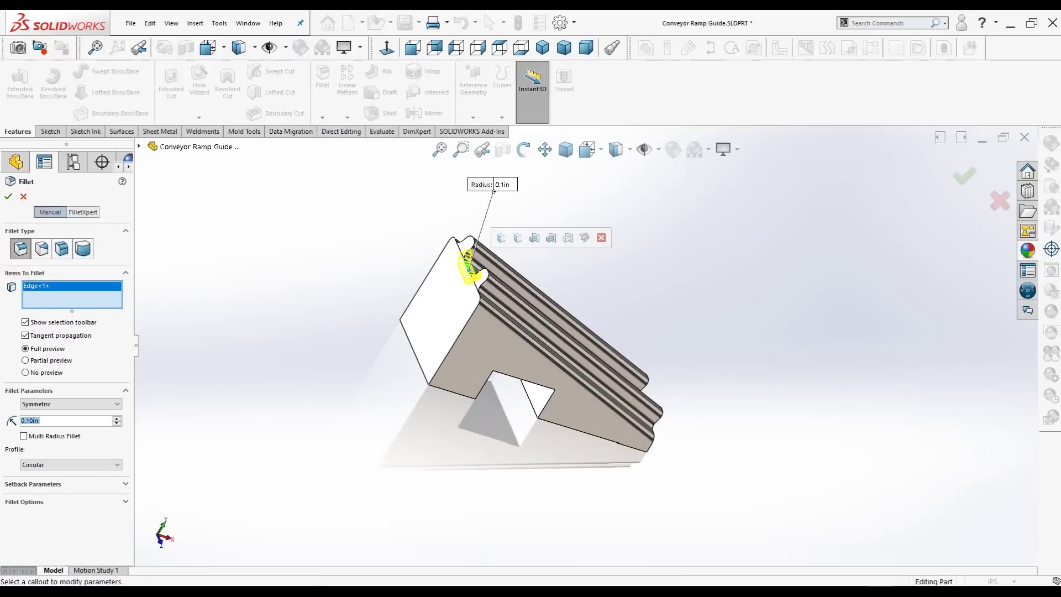
{"action": "middle_click_drag", "start_coordinate": [463, 287], "coordinate": [525, 304]}
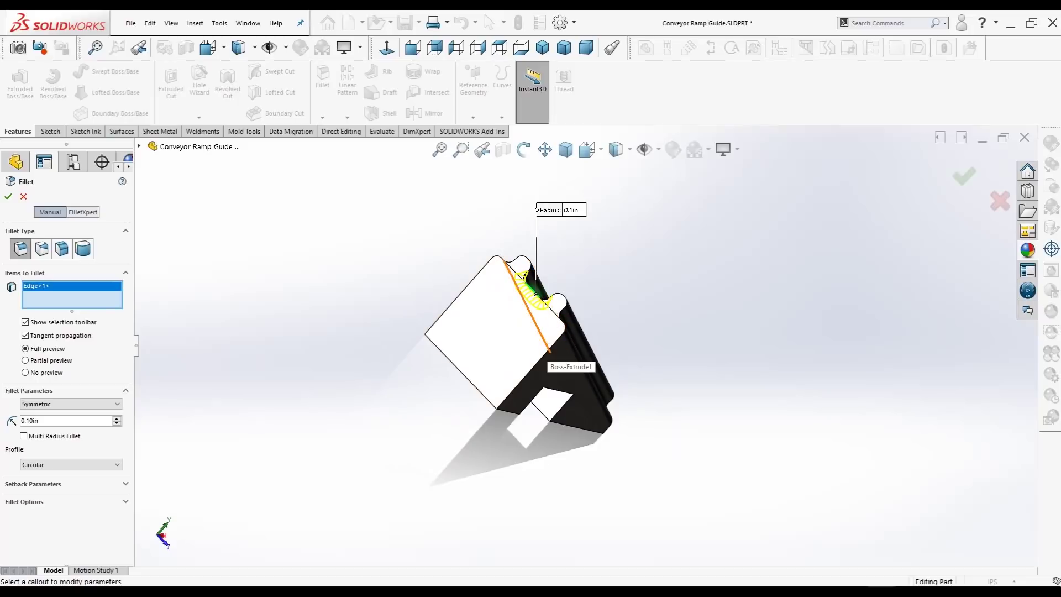
{"action": "left_click", "coordinate": [547, 349]}
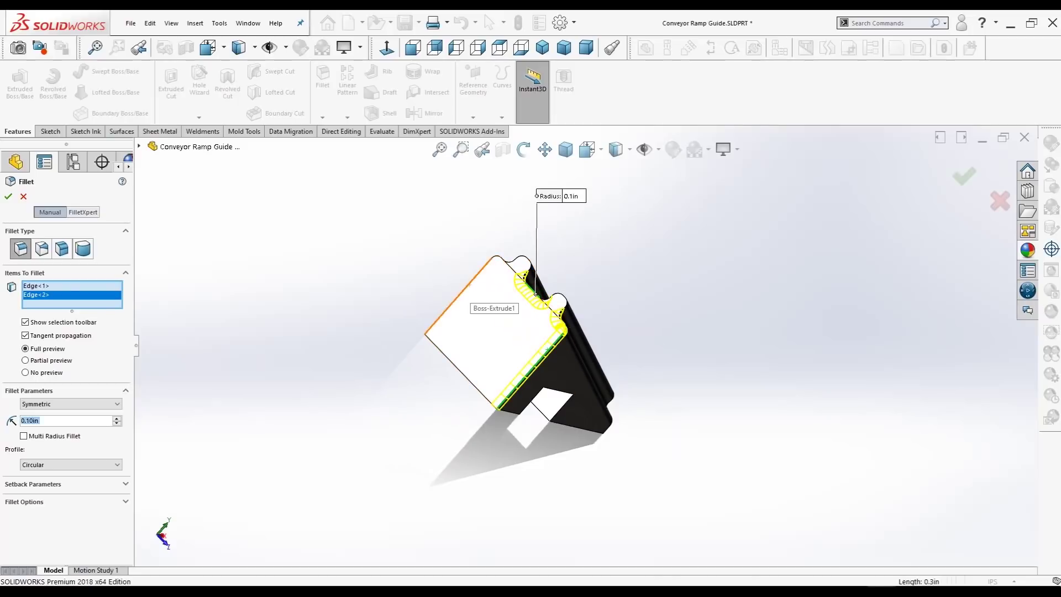
{"action": "left_click", "coordinate": [469, 280]}
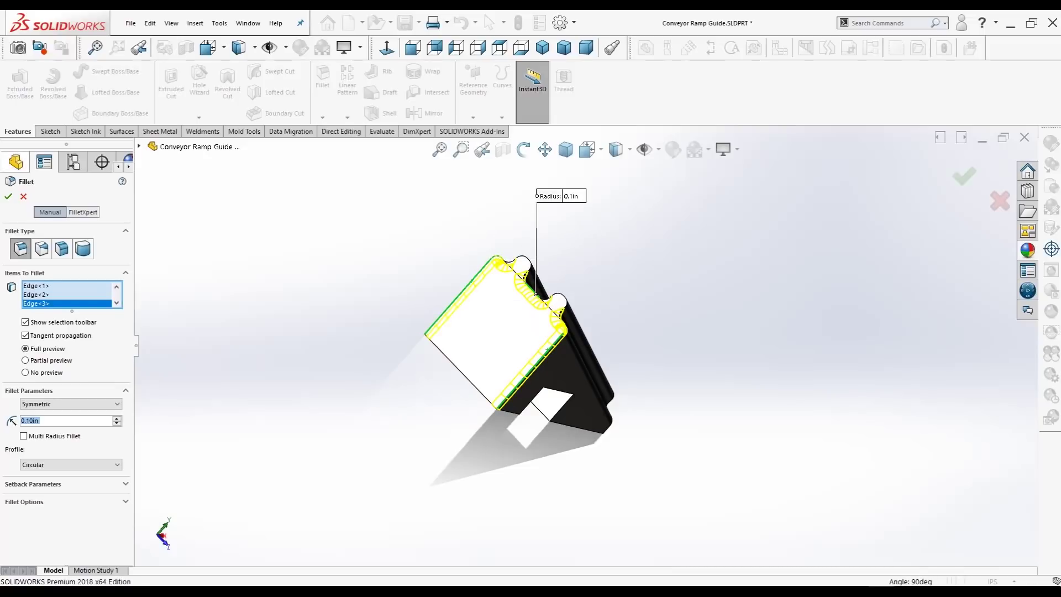
{"action": "left_click", "coordinate": [8, 196]}
- Fillet the upper edge between the guides at the ramp's low end with a 0.10 in radius, using tangent propagation
{"action": "middle_click_drag", "start_coordinate": [531, 332], "coordinate": [398, 334]}
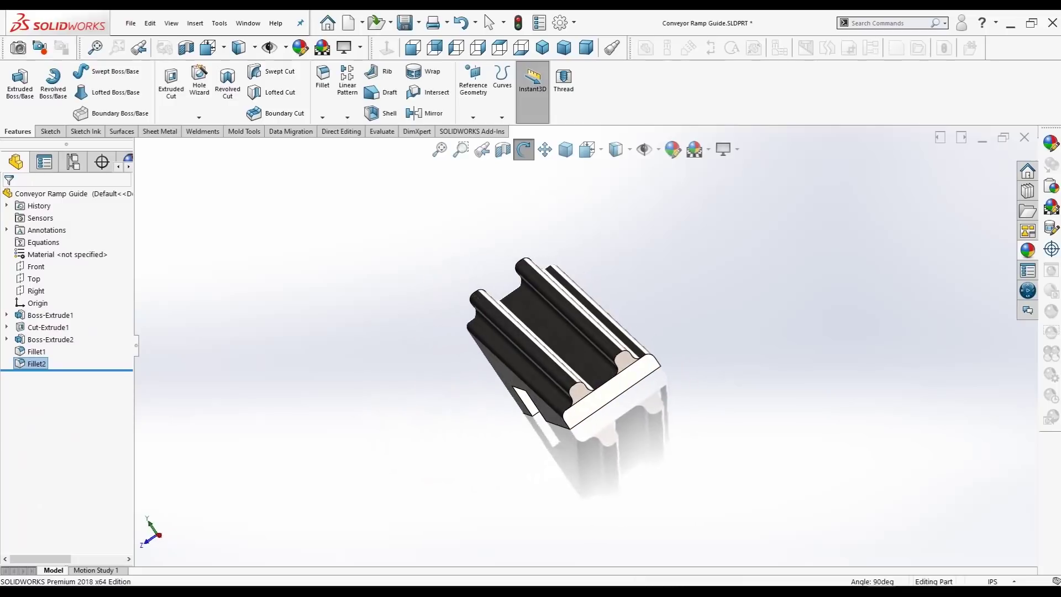
{"action": "left_click", "coordinate": [489, 22]}
{"action": "left_click", "coordinate": [323, 117]}
{"action": "left_click", "coordinate": [344, 145]}
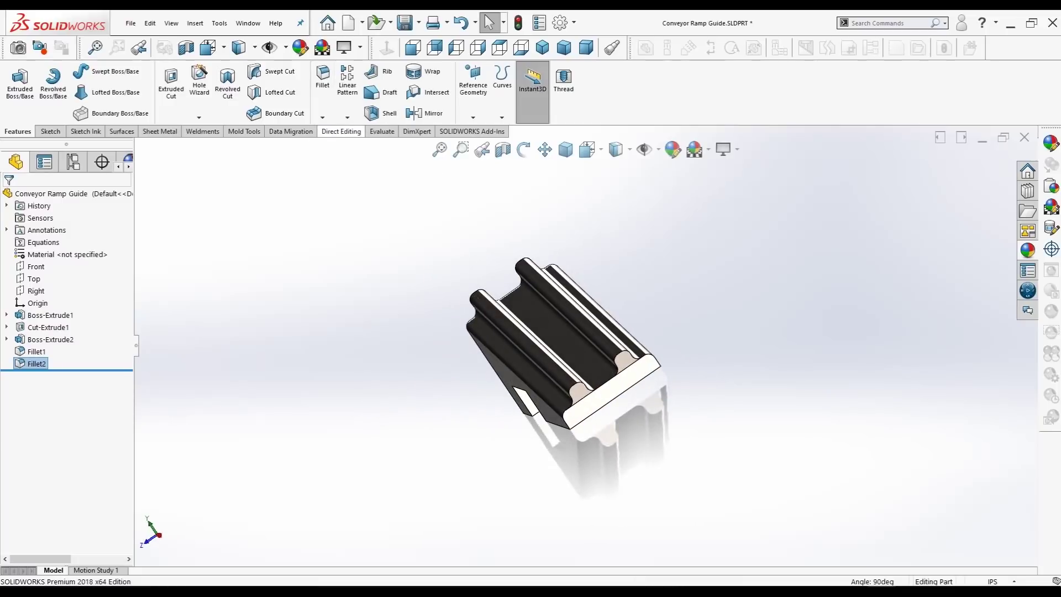
{"action": "left_click", "coordinate": [604, 384]}
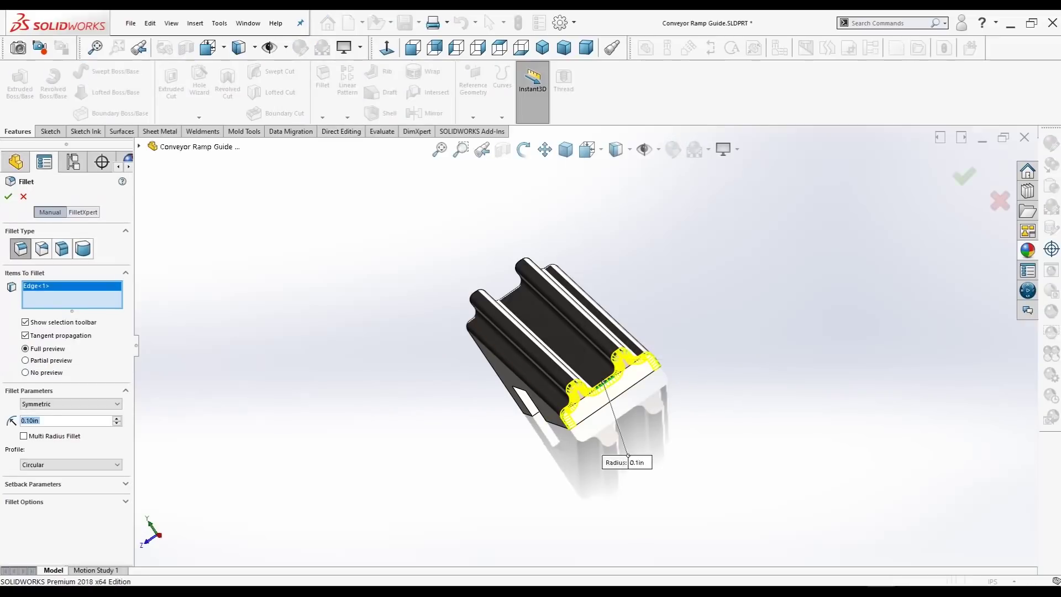
{"action": "left_click", "coordinate": [9, 196]}
- Fillet the end-face edges of both guides at the ramp's tall end, four edges in all, with a 0.10 in radius
{"action": "middle_click_drag", "start_coordinate": [553, 353], "coordinate": [747, 349]}
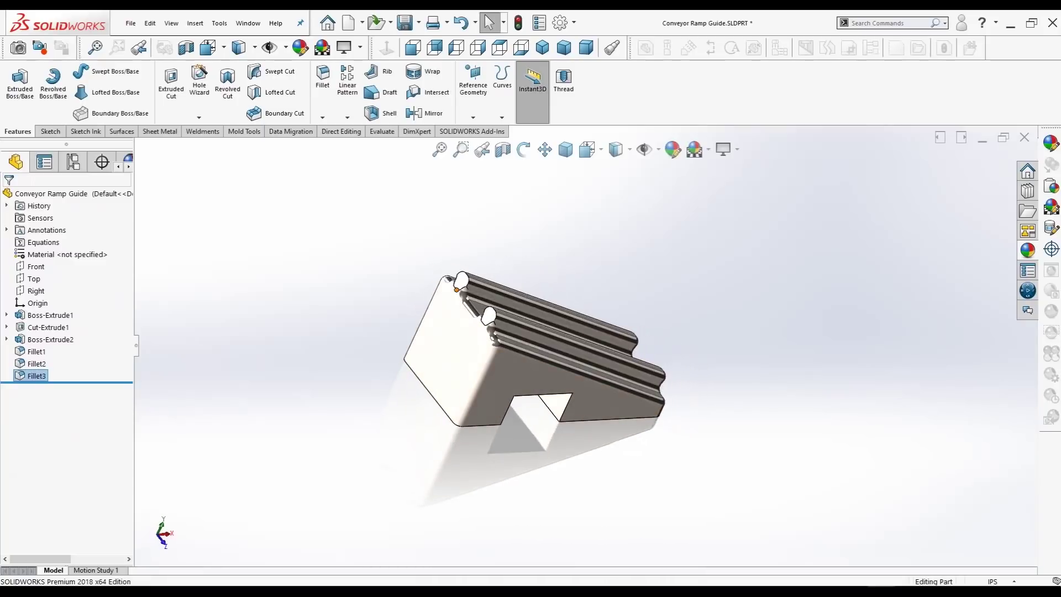
{"action": "left_click", "coordinate": [323, 118]}
{"action": "left_click", "coordinate": [338, 131]}
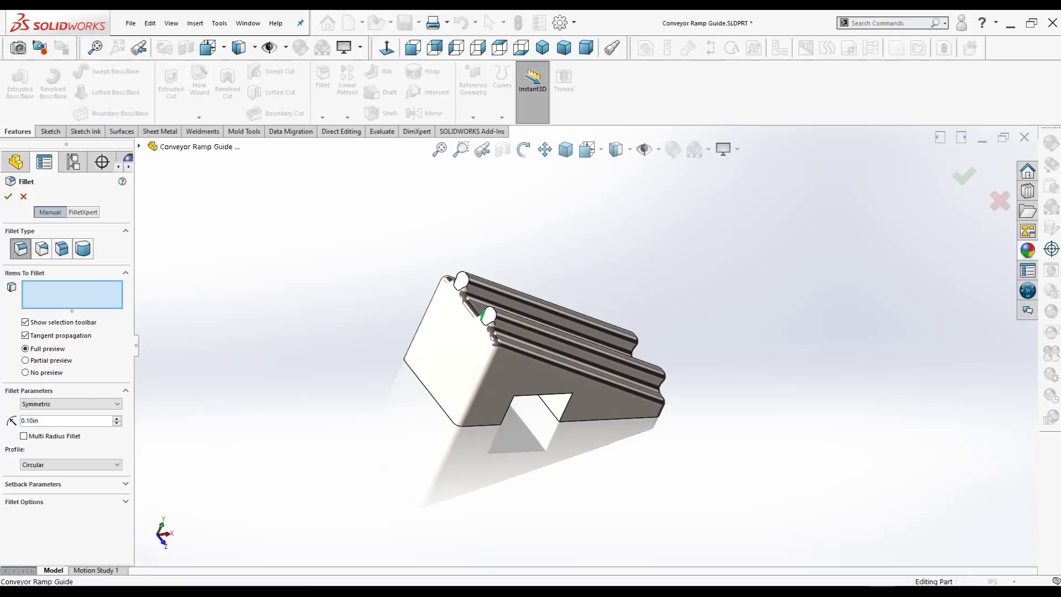
{"action": "left_click", "coordinate": [485, 316]}
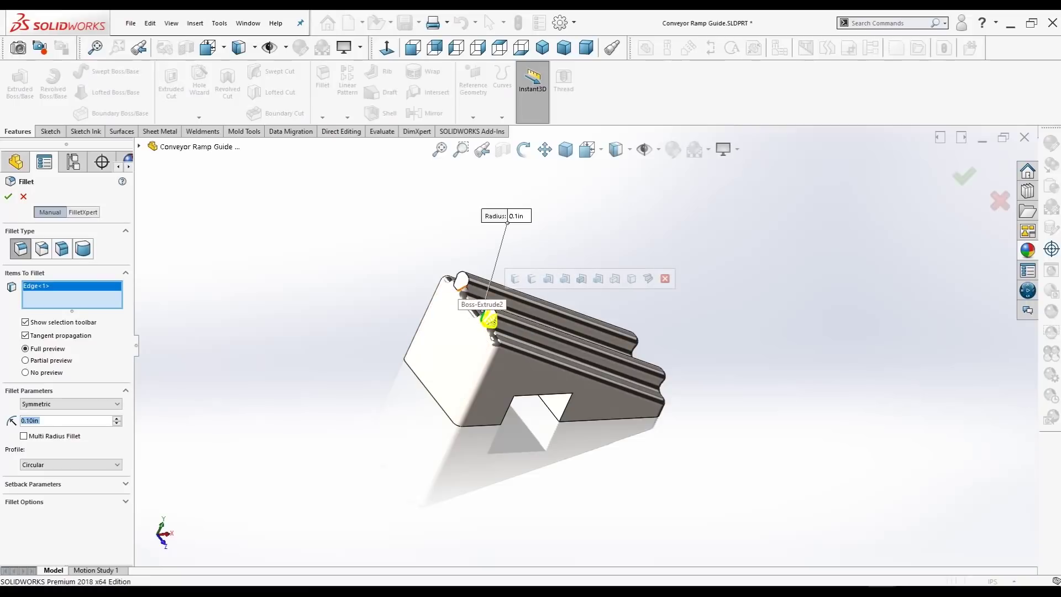
{"action": "left_click", "coordinate": [462, 281]}
{"action": "middle_click_drag", "start_coordinate": [516, 284], "coordinate": [544, 306]}
{"action": "scroll", "coordinate": [515, 348], "scroll_direction": "down", "scroll_amount": 4}
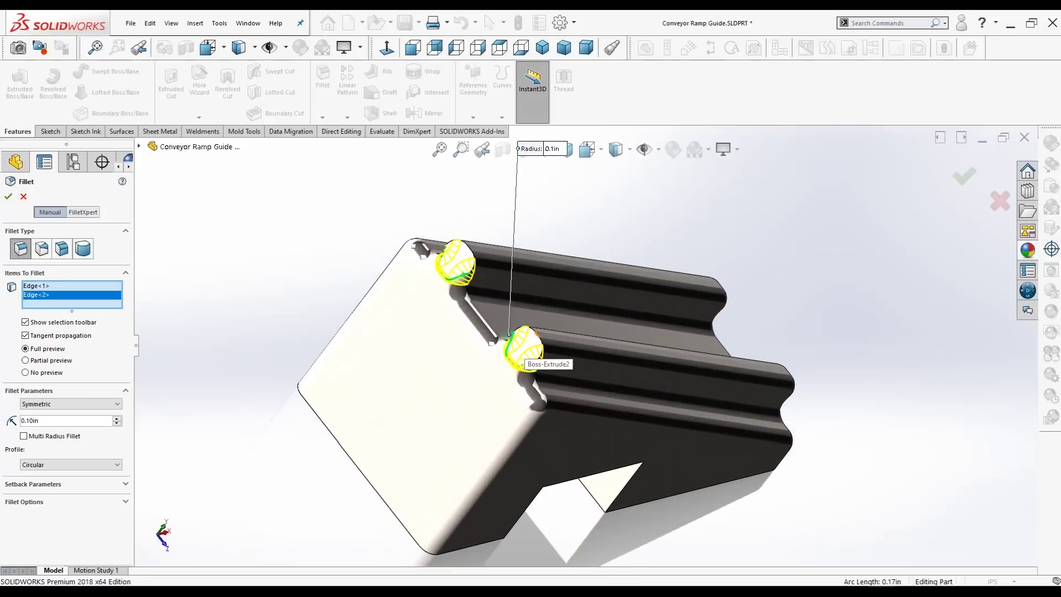
{"action": "left_click", "coordinate": [524, 358]}
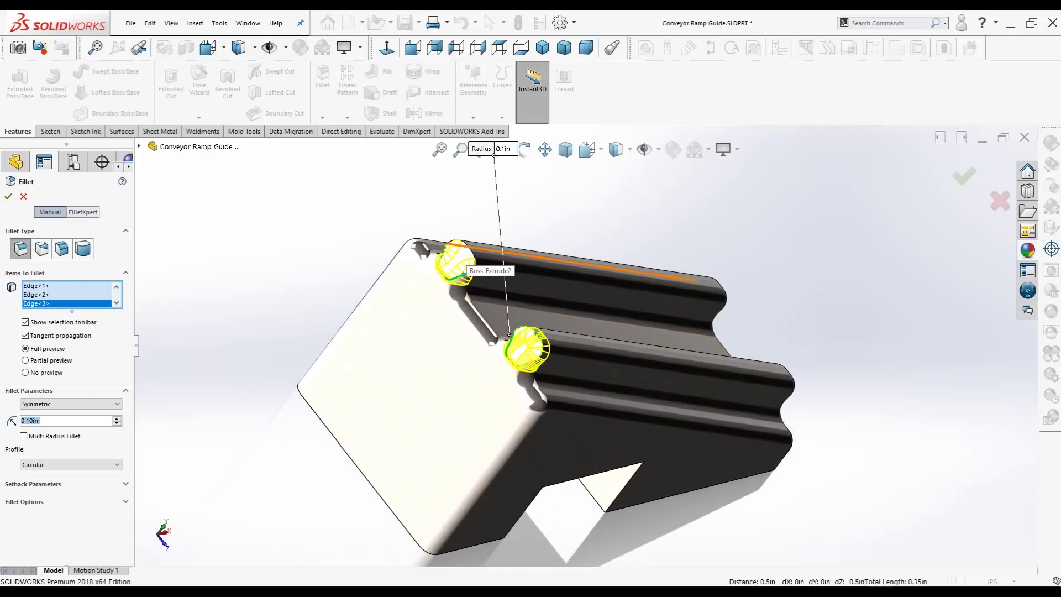
{"action": "left_click", "coordinate": [602, 355]}
{"action": "scroll", "coordinate": [601, 354], "scroll_direction": "up", "scroll_amount": 2}
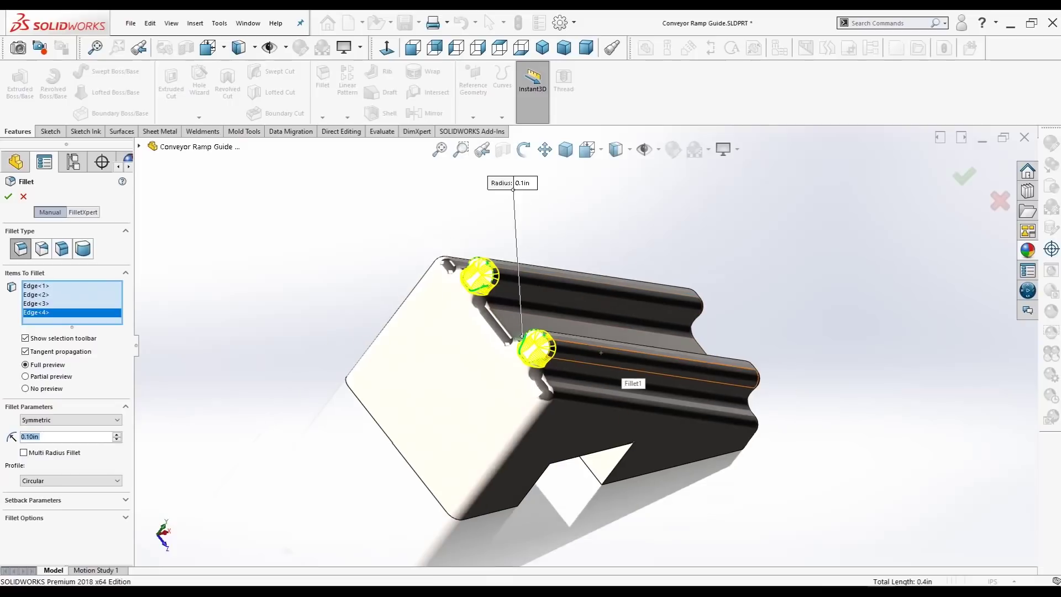
{"action": "key", "text": "Return"}
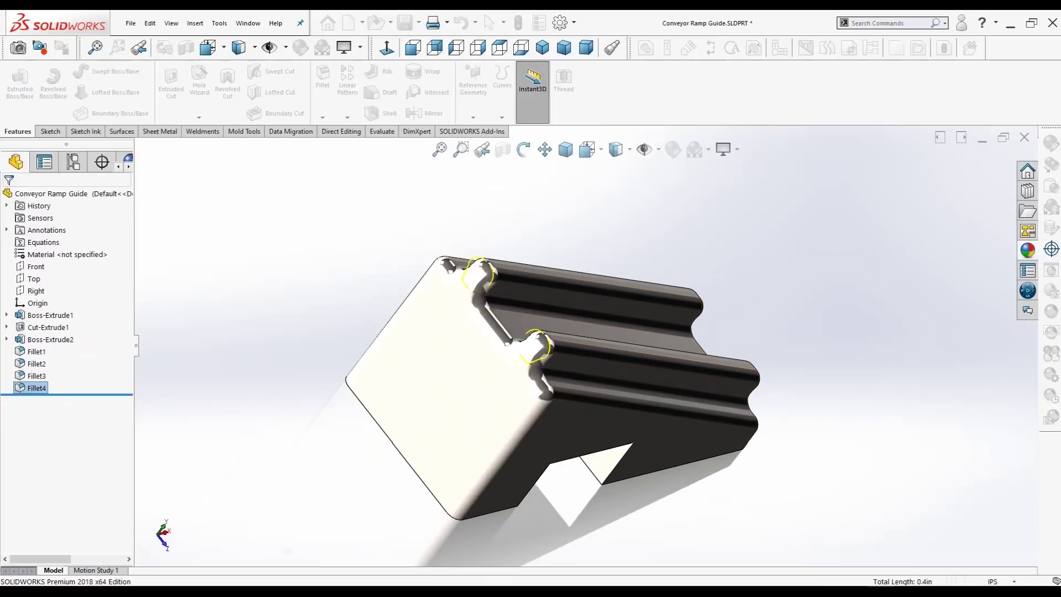
- Start a 0.10 in fillet on the two vertical edges and the upper edge of the through cut on the ramp's front face
{"action": "scroll", "coordinate": [586, 349], "scroll_direction": "up", "scroll_amount": 4}
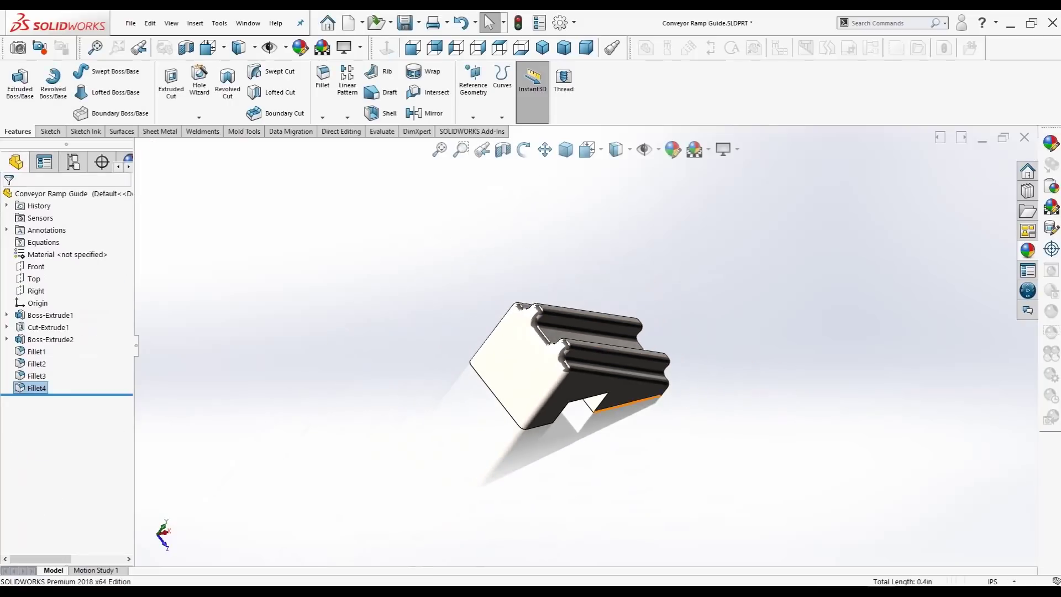
{"action": "scroll", "coordinate": [601, 408], "scroll_direction": "down", "scroll_amount": 1}
{"action": "middle_click_drag", "start_coordinate": [602, 408], "coordinate": [541, 381]}
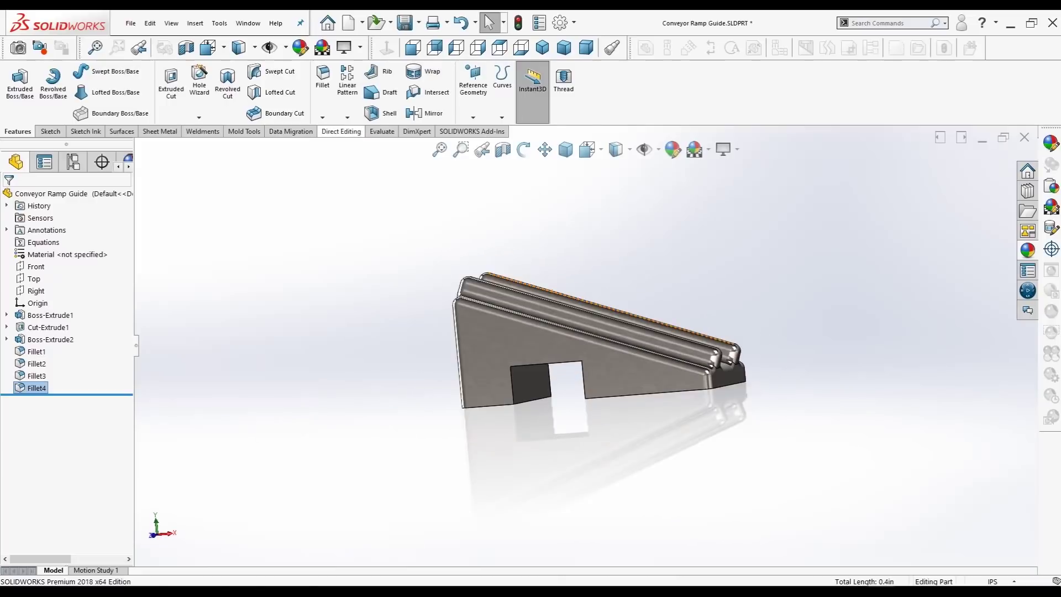
{"action": "left_click", "coordinate": [323, 118]}
{"action": "left_click", "coordinate": [334, 131]}
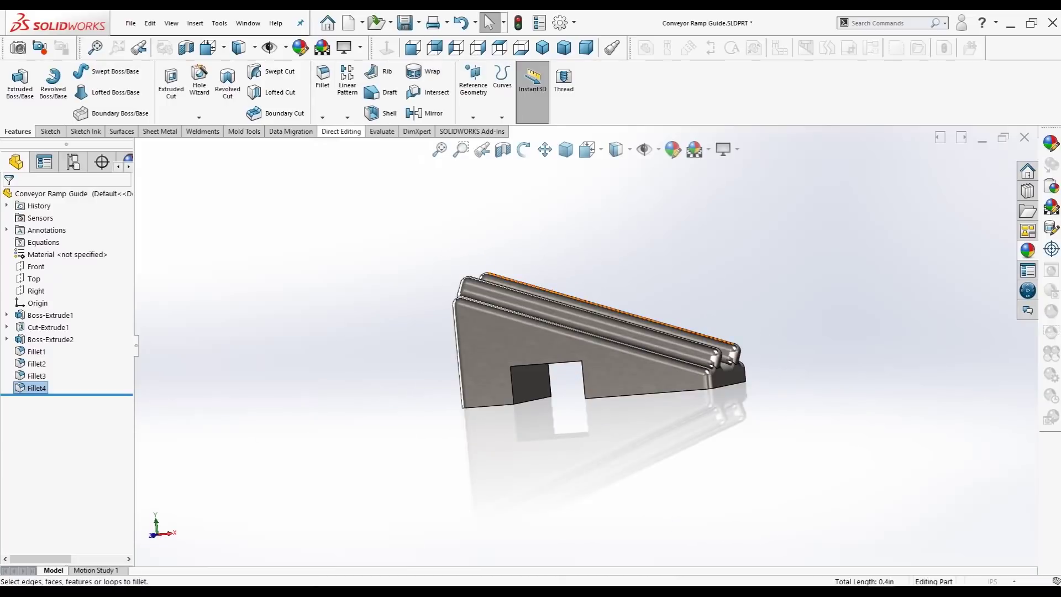
{"action": "left_click", "coordinate": [512, 387]}
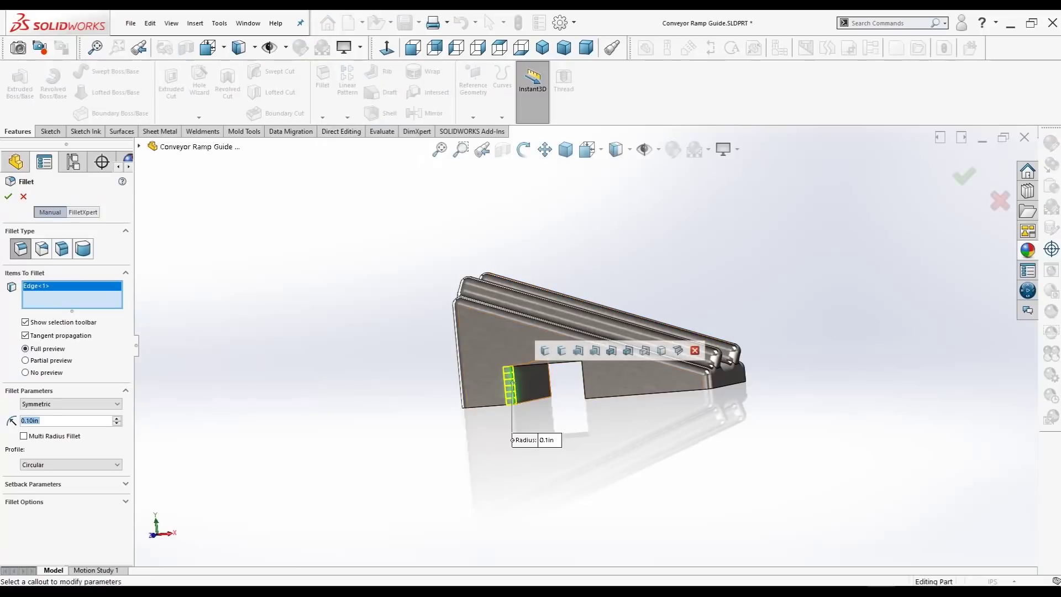
{"action": "left_click", "coordinate": [525, 365]}
{"action": "middle_click_drag", "start_coordinate": [530, 372], "coordinate": [643, 388]}
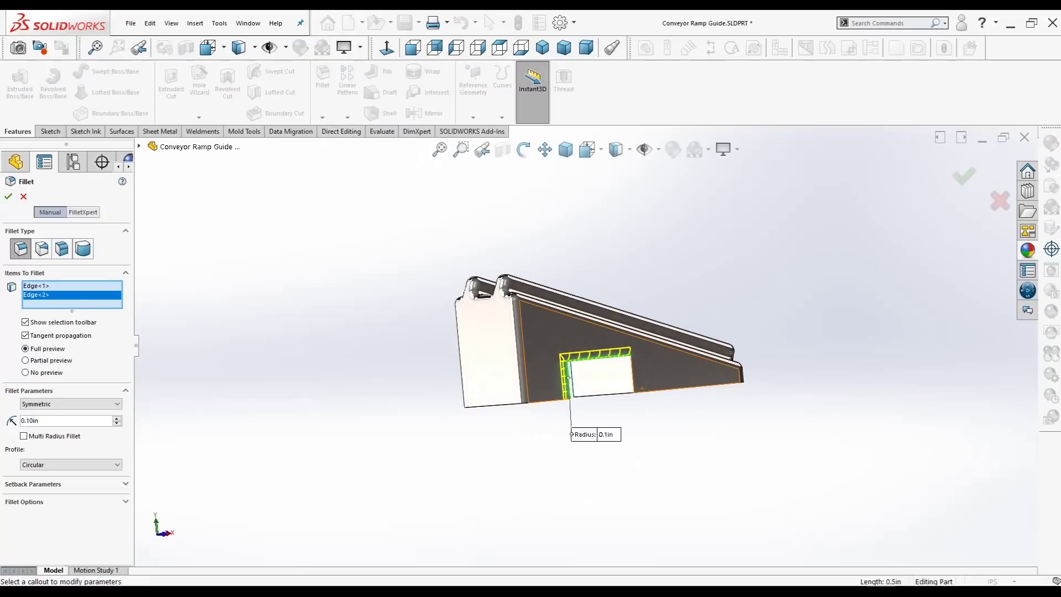
{"action": "left_click", "coordinate": [633, 377]}
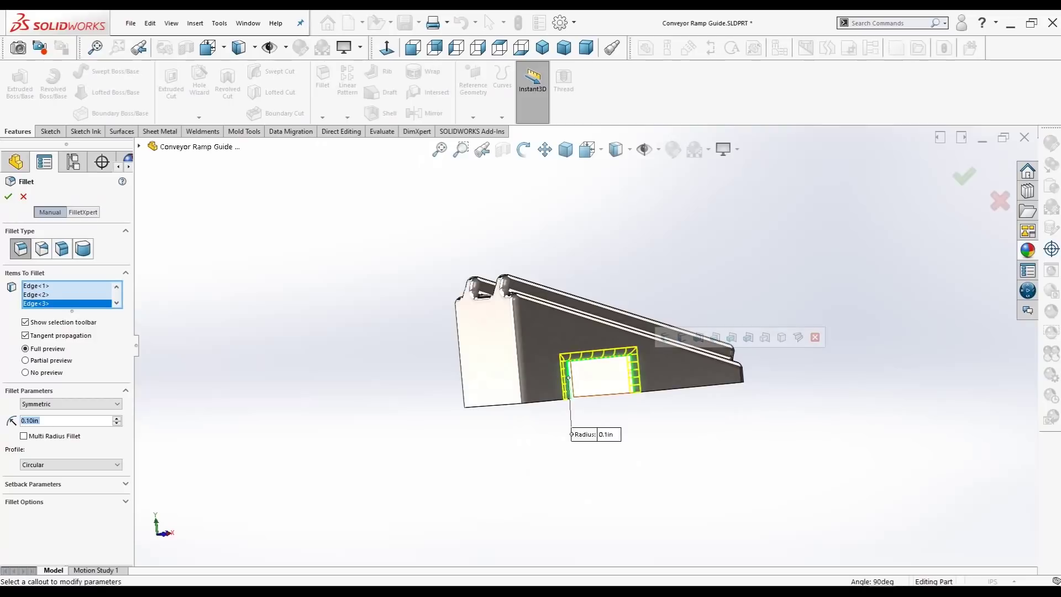
- Add the through cut's two vertical edges and upper edge on the back face, completing the 0.10 in fillet
{"action": "middle_click_drag", "start_coordinate": [558, 371], "coordinate": [600, 378]}
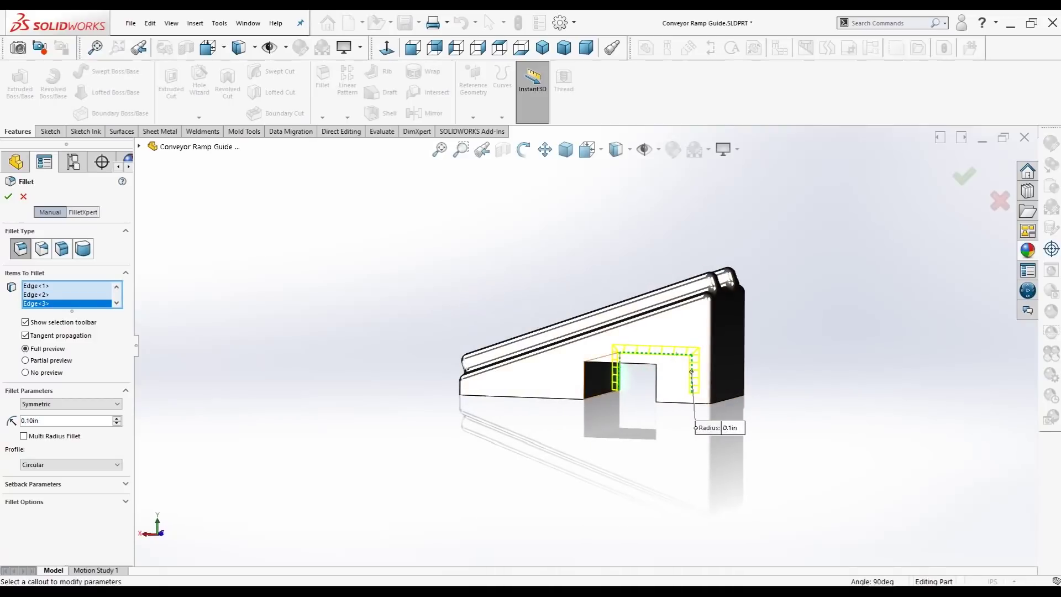
{"action": "left_click", "coordinate": [584, 380]}
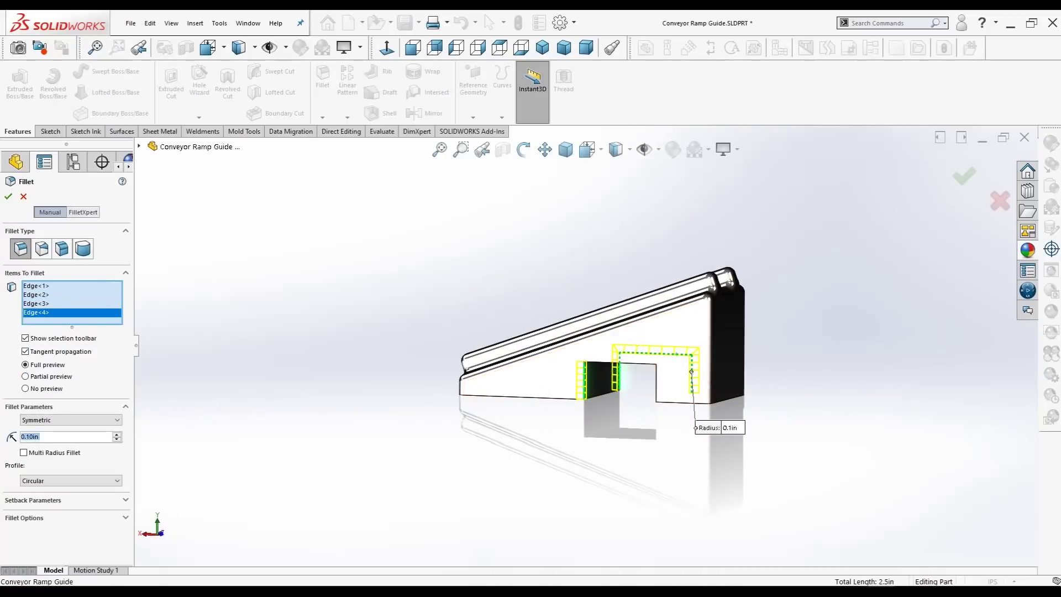
{"action": "left_click", "coordinate": [595, 362]}
{"action": "left_click", "coordinate": [656, 384]}
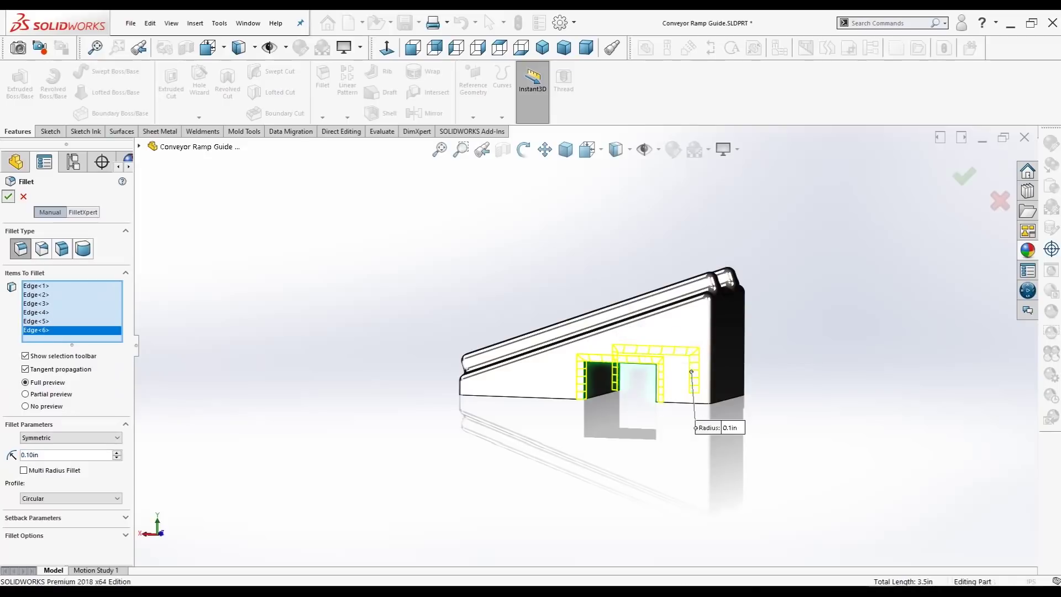
{"action": "left_click", "coordinate": [8, 196]}
- Review the part in isometric, trimetric and dimetric orientations, return to isometric, and display it shaded without edges
{"action": "middle_click_drag", "start_coordinate": [531, 382], "coordinate": [699, 386]}
{"action": "left_click", "coordinate": [542, 48]}
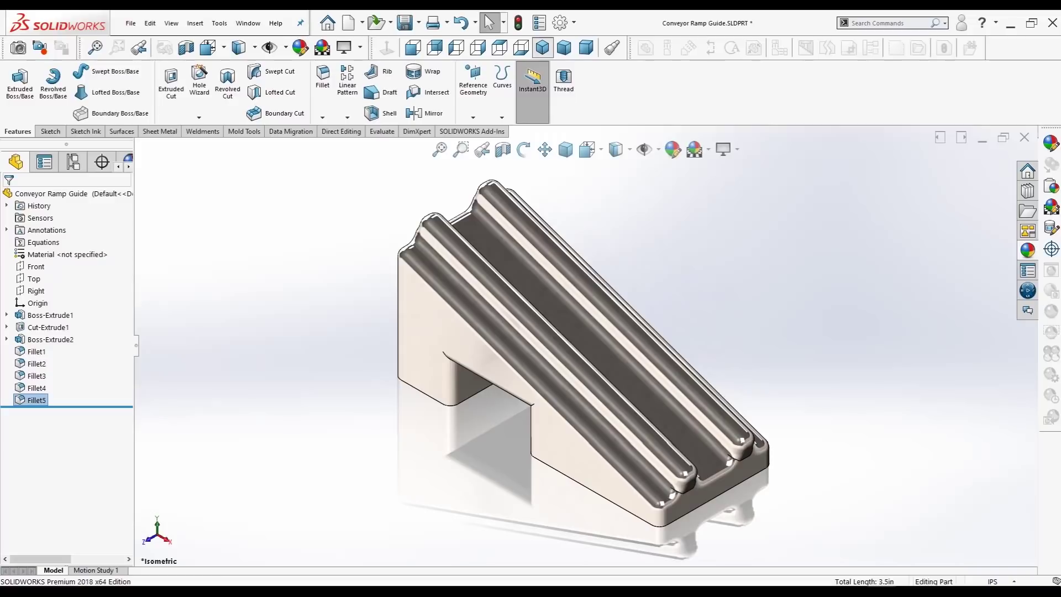
{"action": "mouse_move", "coordinate": [552, 310]}
{"action": "middle_mouse_down"}
{"action": "mouse_move", "coordinate": [624, 276]}
{"action": "mouse_move", "coordinate": [575, 265]}
{"action": "mouse_move", "coordinate": [570, 315]}
{"action": "middle_mouse_up"}
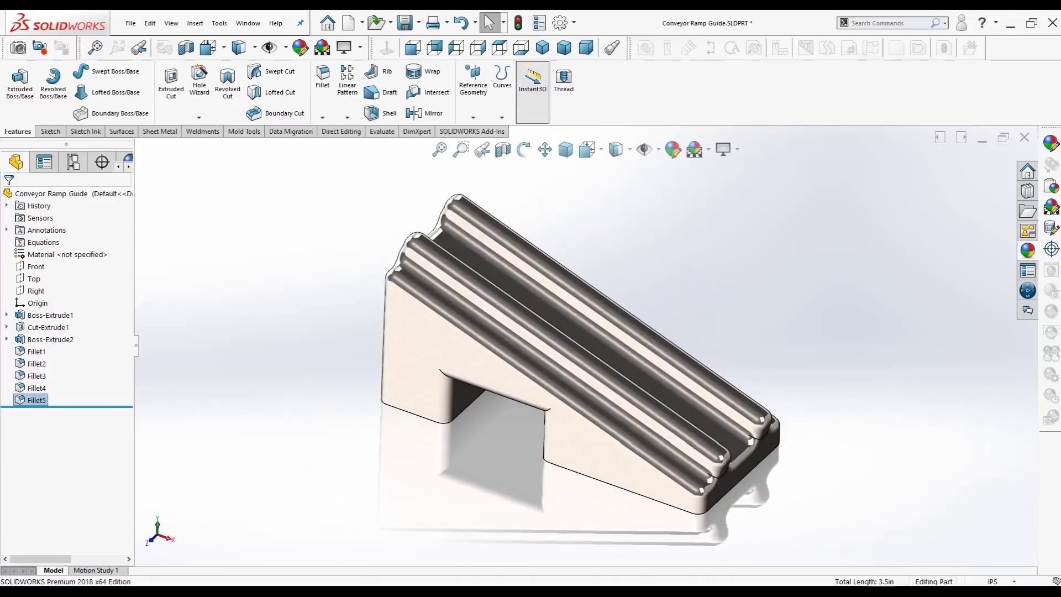
{"action": "left_click", "coordinate": [542, 48]}
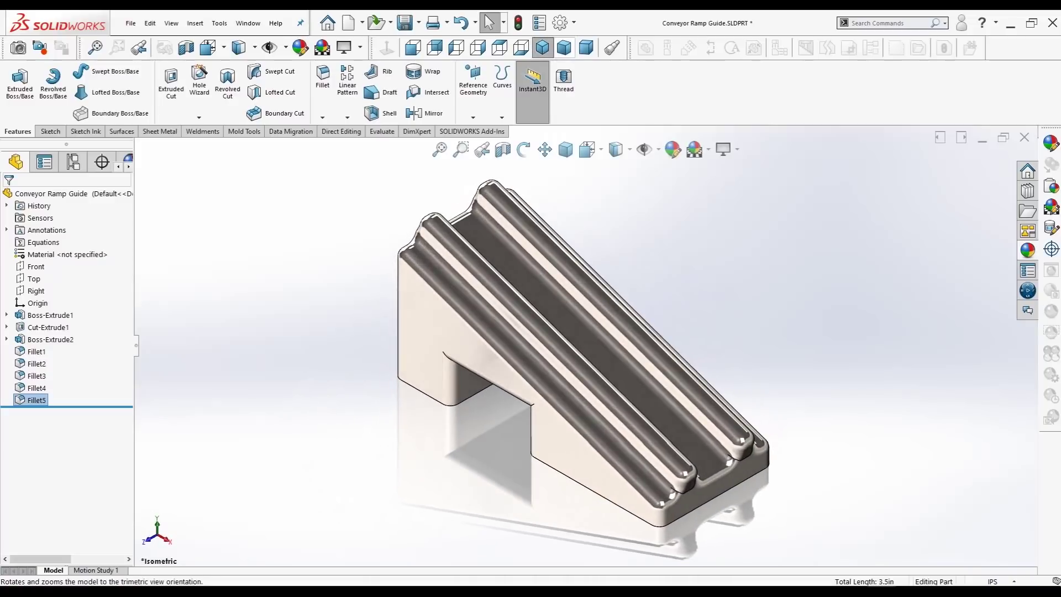
{"action": "left_click", "coordinate": [564, 48]}
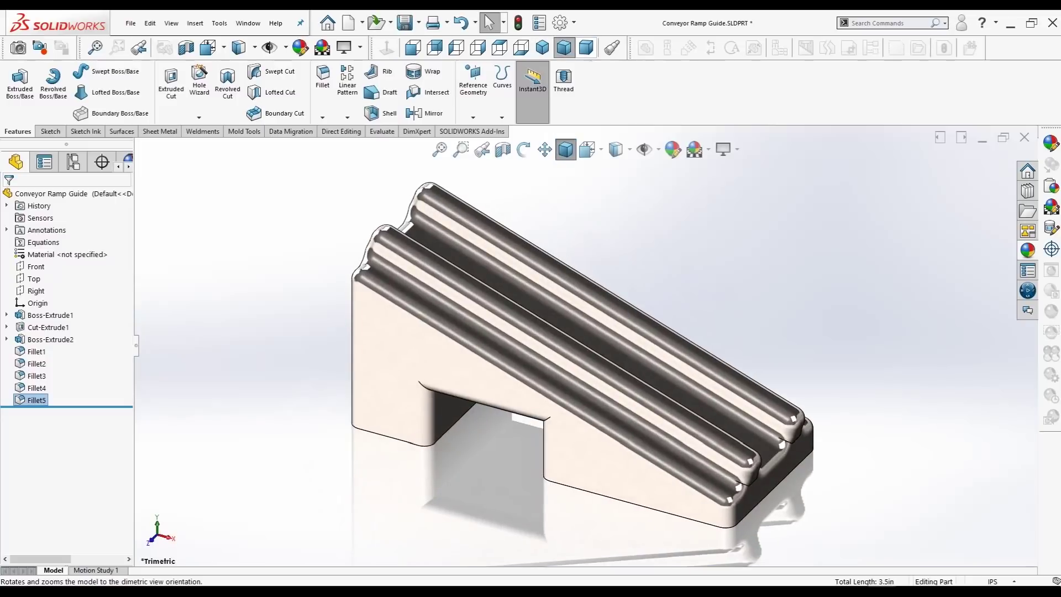
{"action": "left_click", "coordinate": [586, 48]}
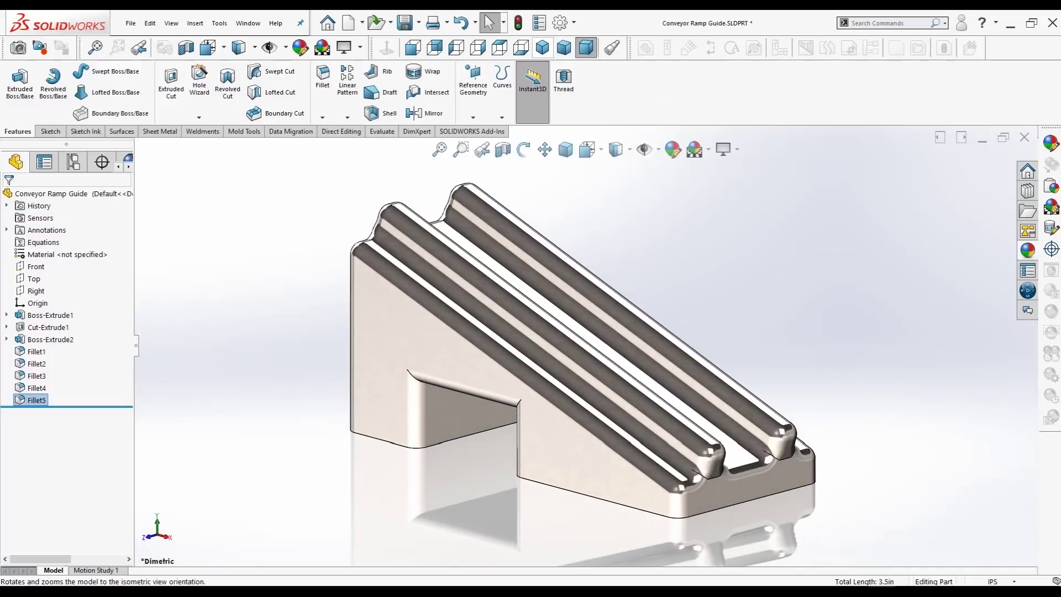
{"action": "left_click", "coordinate": [542, 48]}
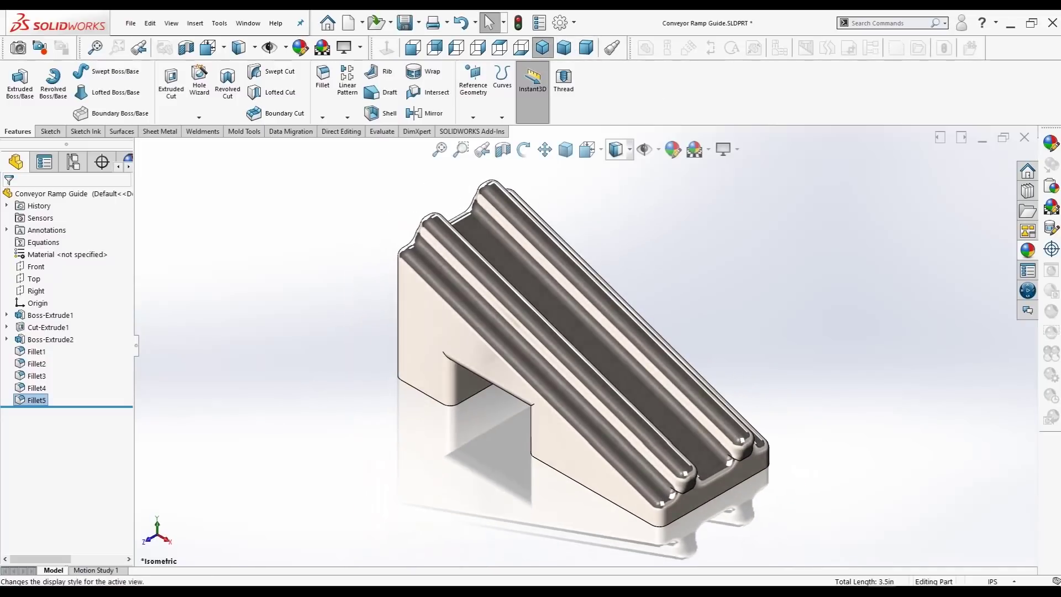
{"action": "left_click", "coordinate": [616, 194]}
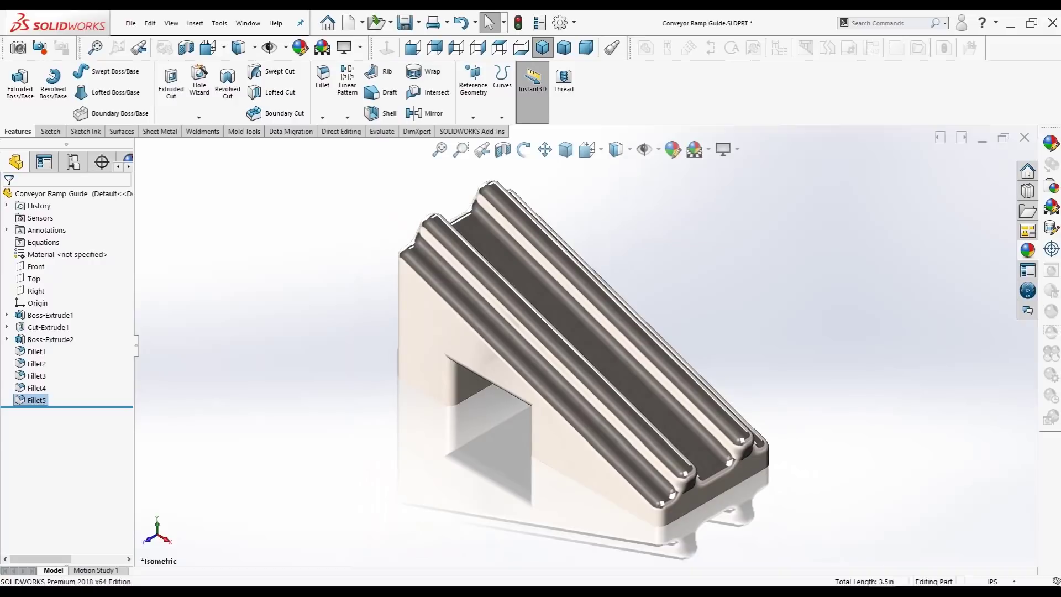